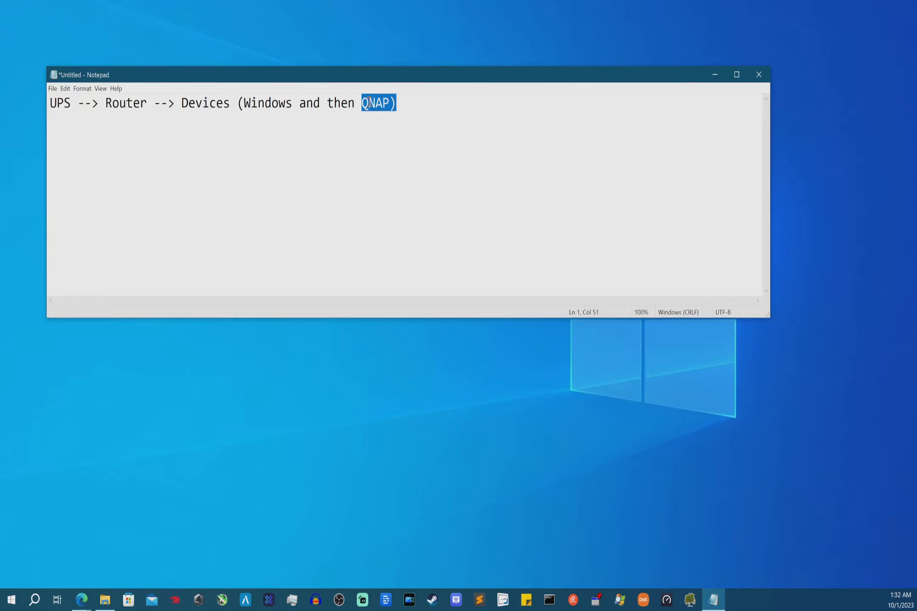
- Bring up the open Edge browser windows from the taskbar
left_click(84, 599)
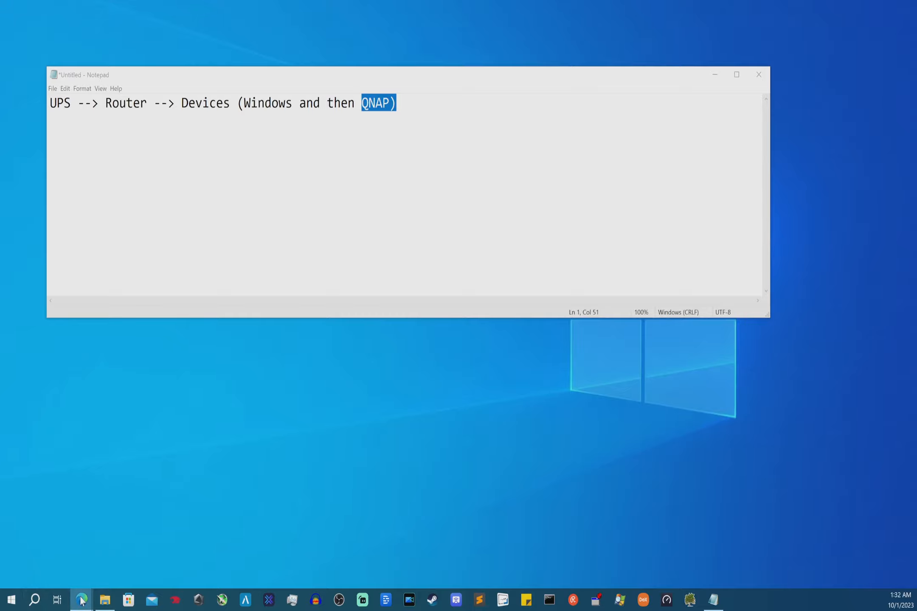
- Go to the router's System > Software package page in LuCI
mouse_move(82, 598)
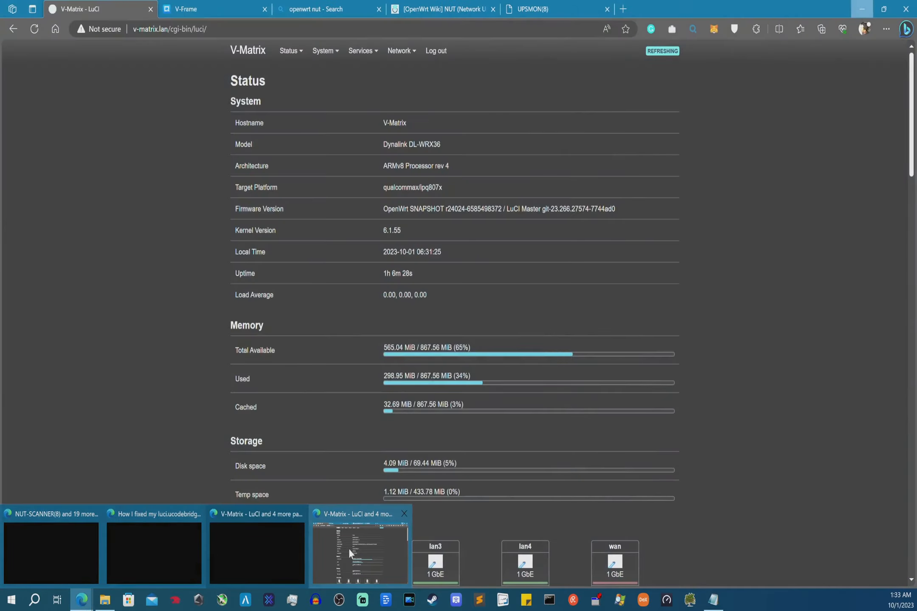
left_click(349, 549)
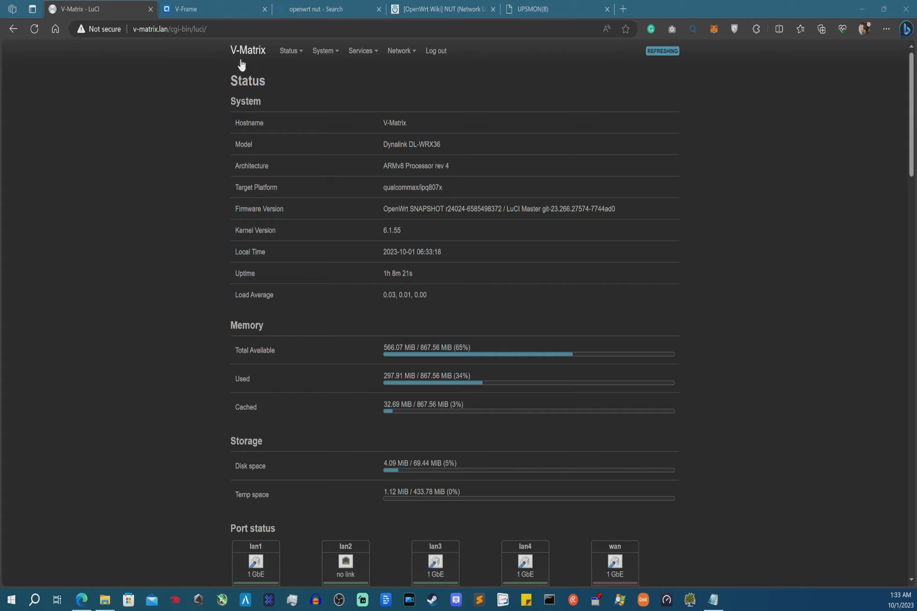
mouse_move(331, 58)
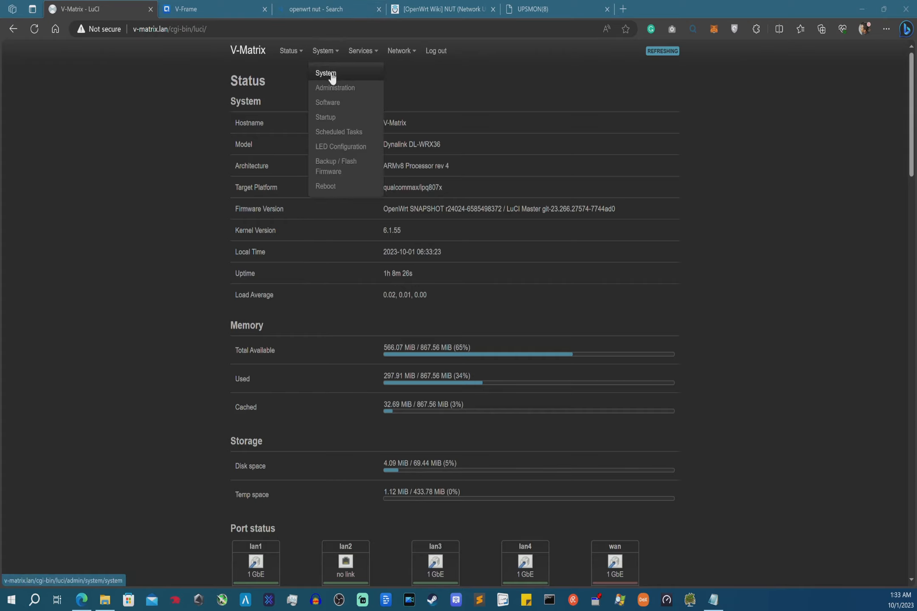
left_click(333, 104)
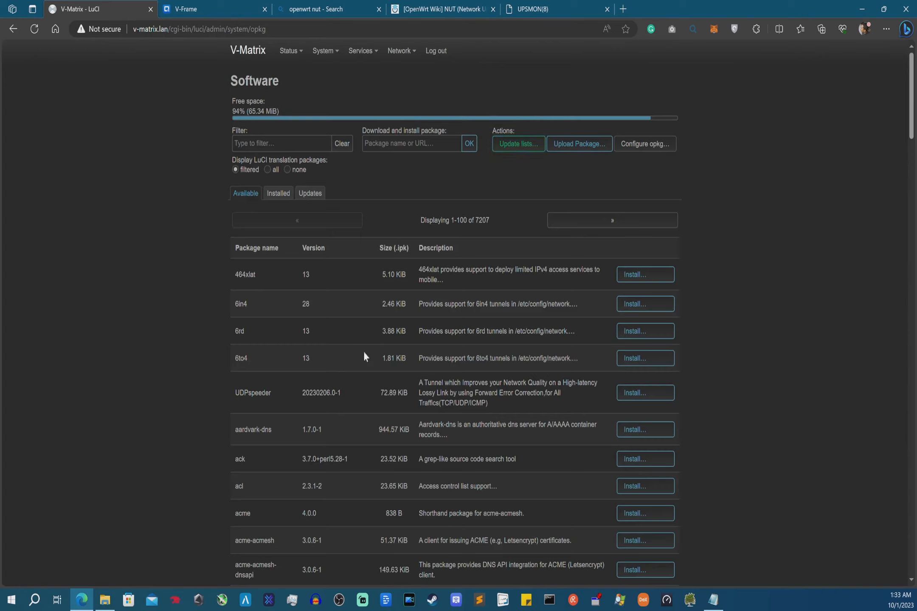
- Filter packages by 'nut' and check that nut-driver-usbhid-ups, nut-server, nut-upsc and nut-upsmon are installed
left_click(296, 145)
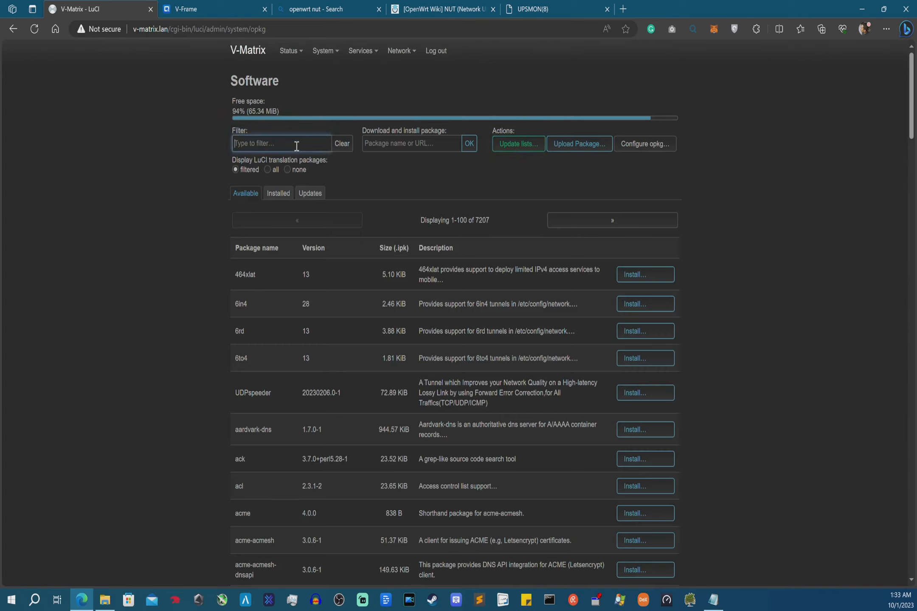
type("nut-")
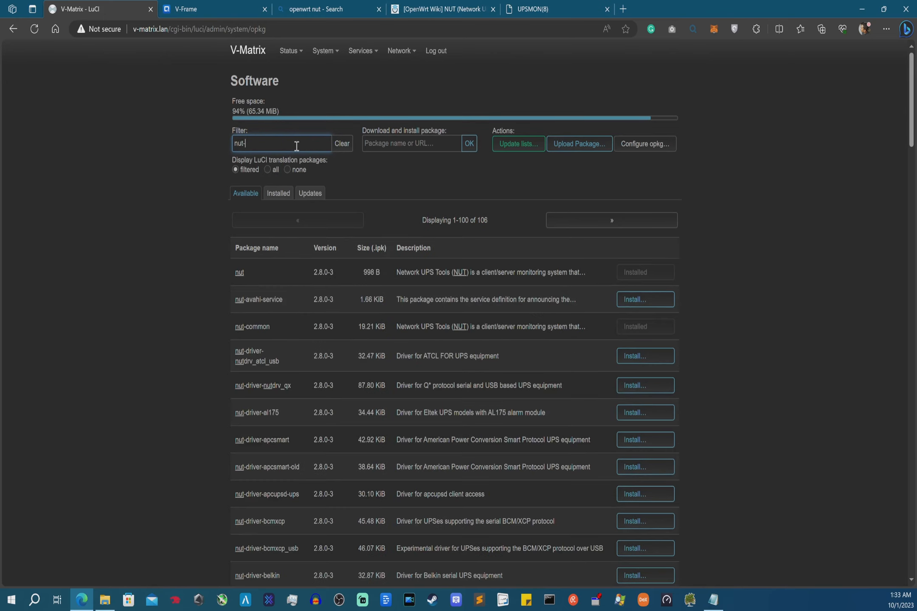
scroll(297, 212, "down", 20)
left_click_drag(261, 264, 299, 260)
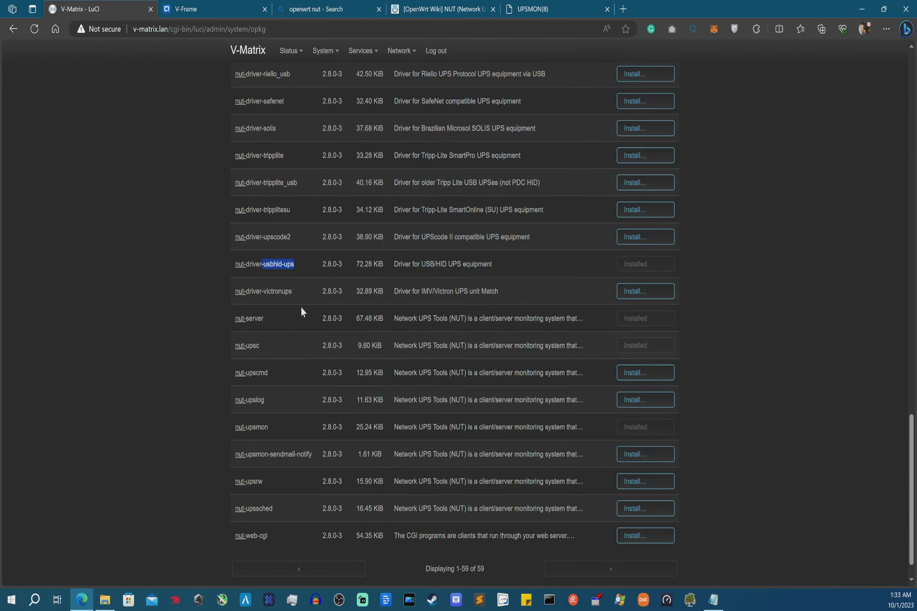
left_click(428, 6)
- Scroll the wiki NUT guide to the package table and the usbhid-ups USB driver list
scroll(331, 170, "up", 10)
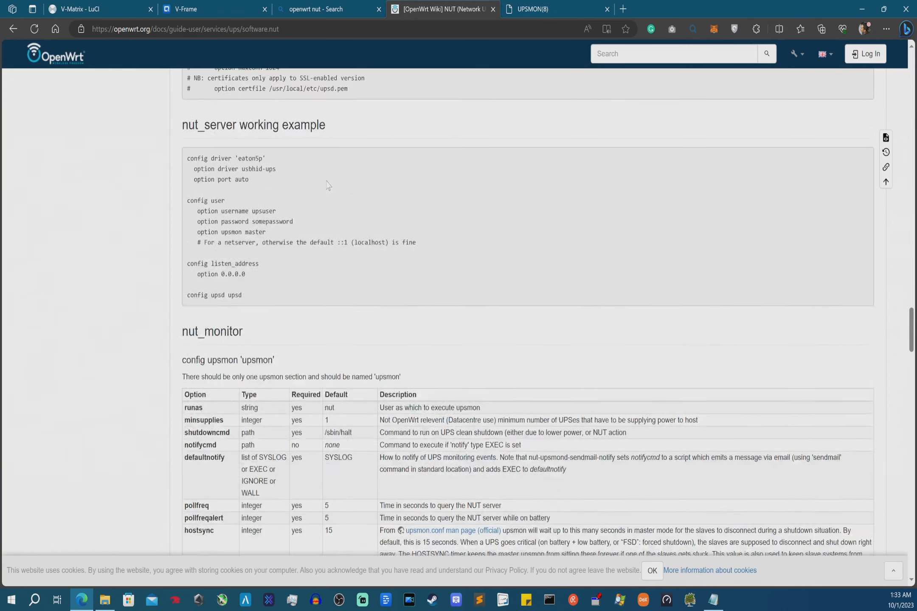
scroll(325, 178, "up", 15)
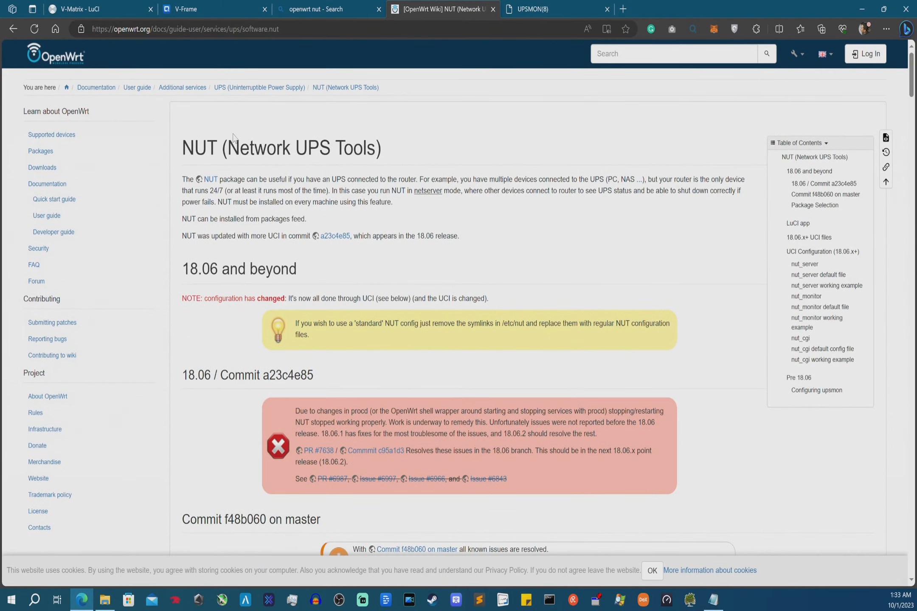
scroll(233, 135, "down", 4)
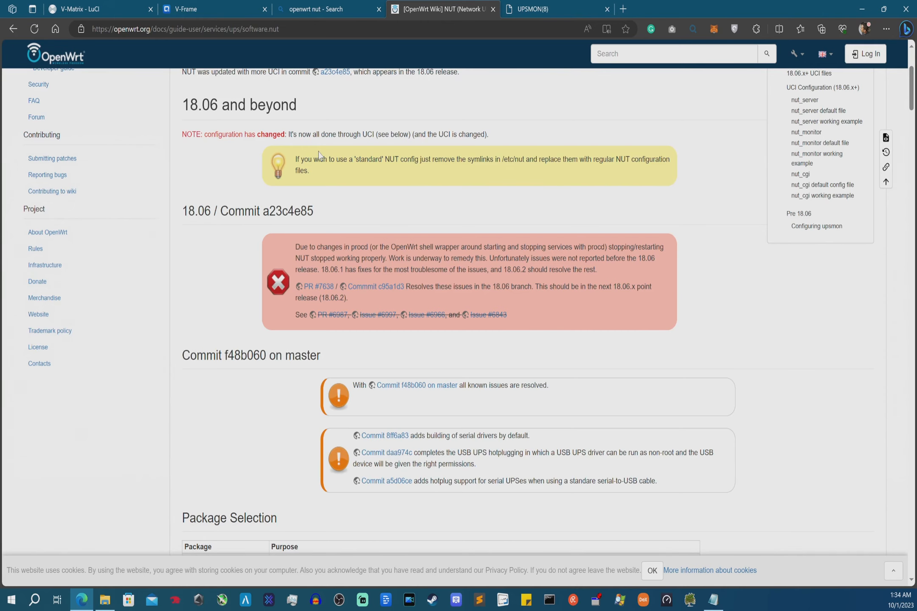
scroll(320, 155, "down", 2)
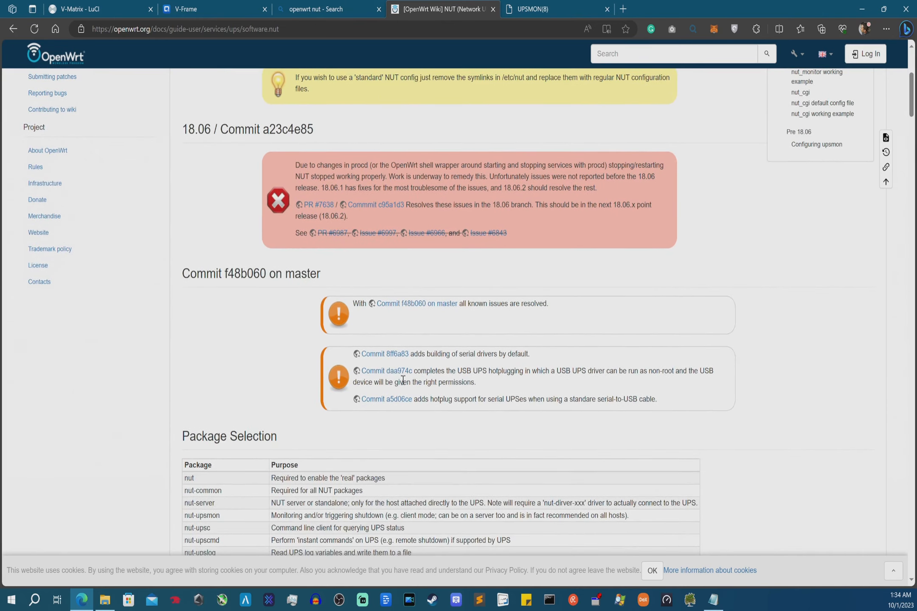
scroll(407, 349, "down", 3)
scroll(407, 348, "down", 4)
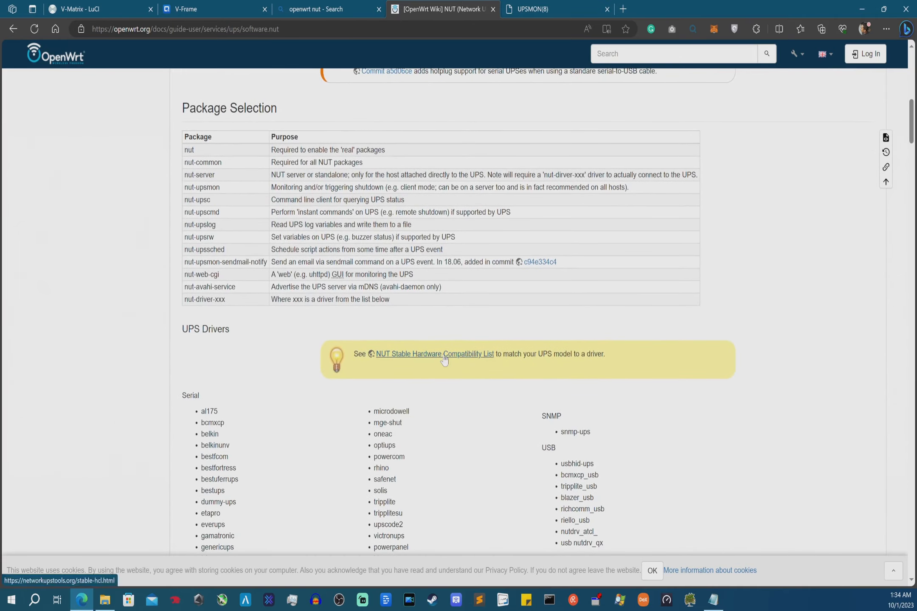
- Open the NUT hardware compatibility list and filter Manufacturer to Cyber Power Systems
left_click(442, 359)
scroll(400, 353, "down", 2)
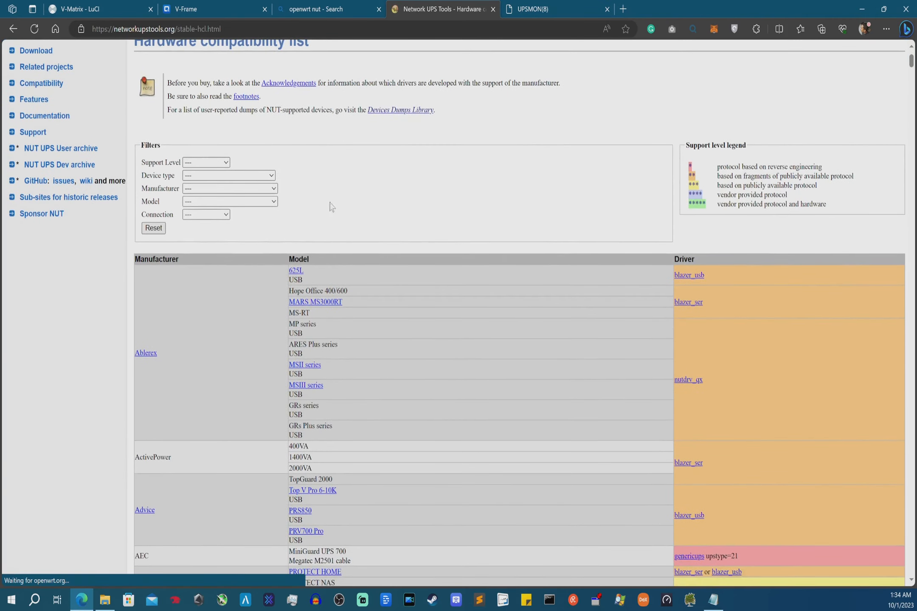
scroll(304, 176, "up", 2)
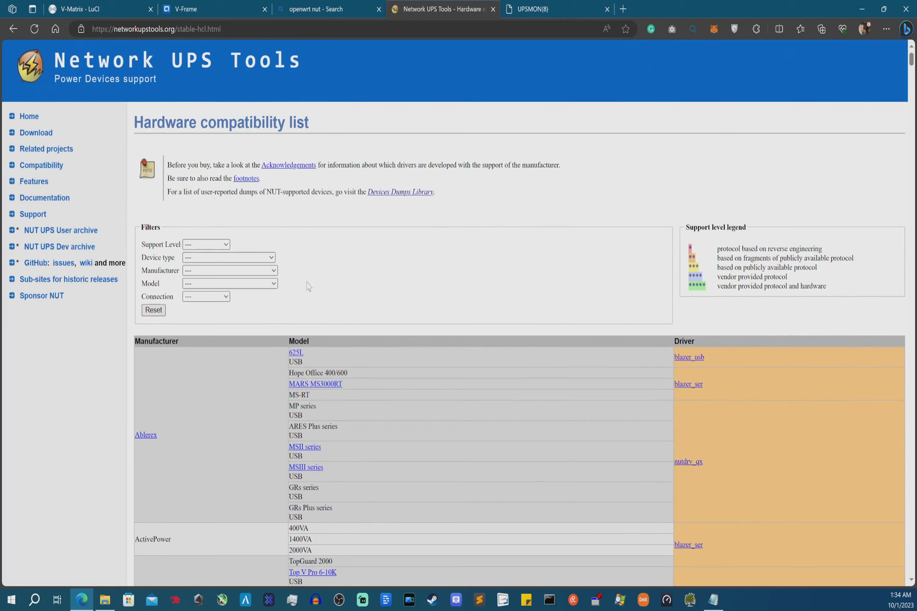
left_click(229, 258)
left_click(78, 348)
left_click(234, 272)
scroll(208, 360, "down", 6)
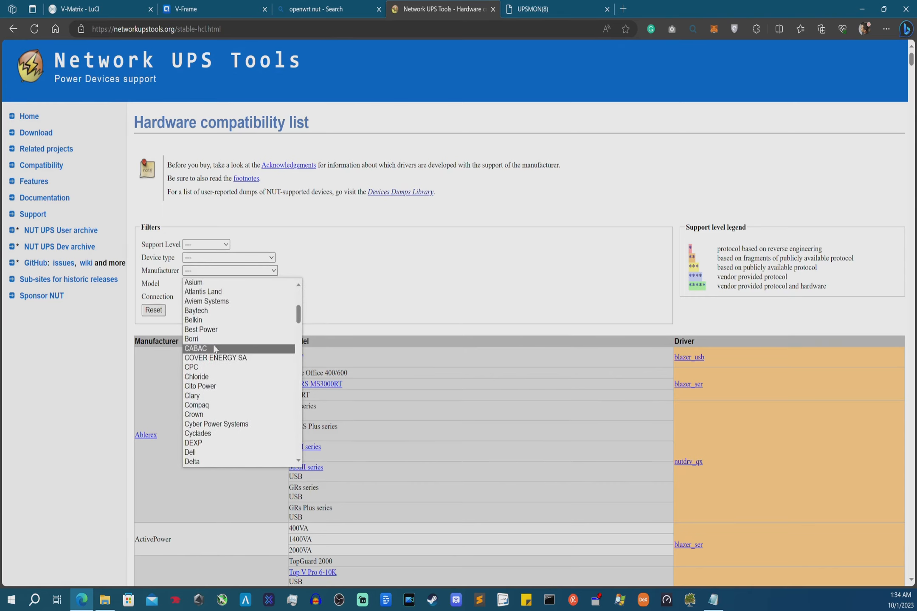
left_click(211, 425)
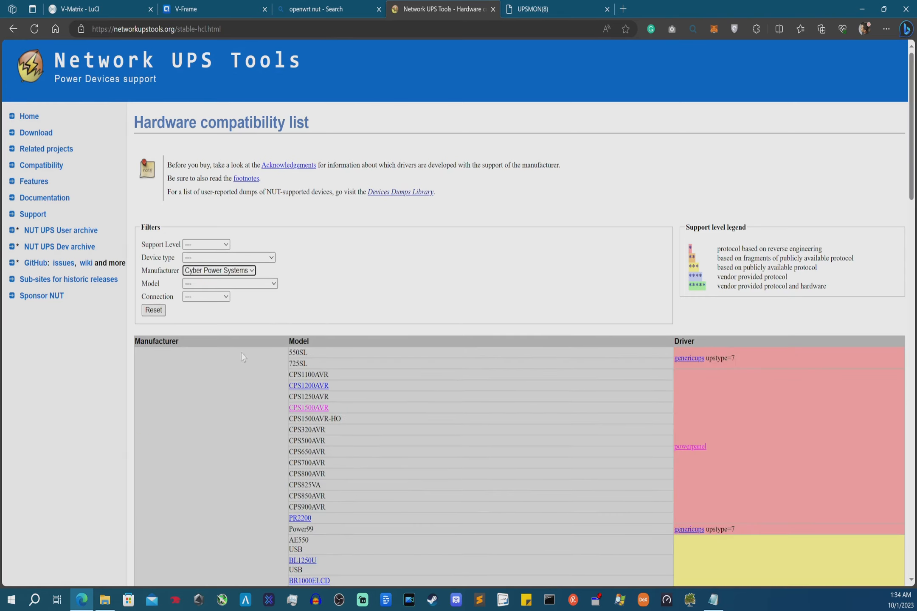
scroll(244, 354, "down", 3)
scroll(244, 355, "down", 2)
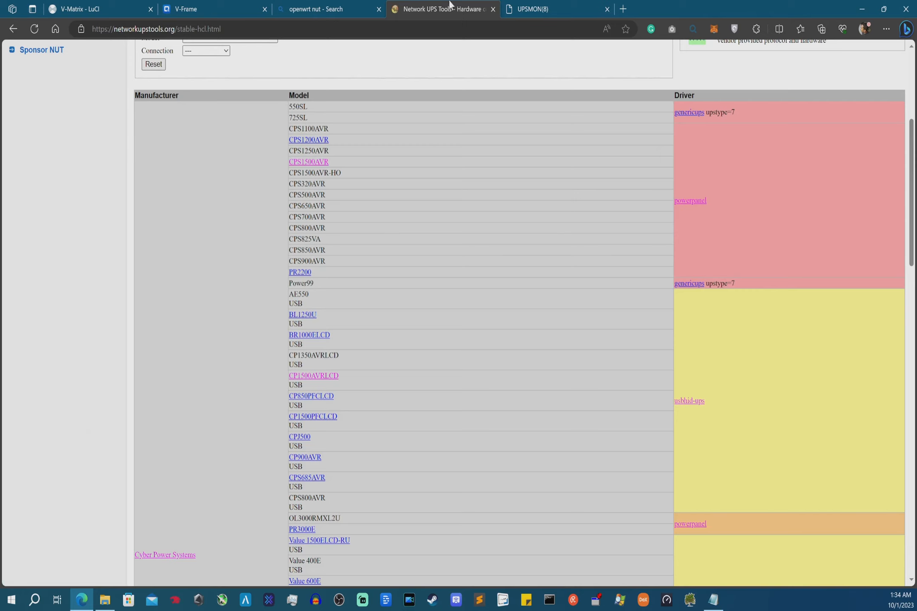
- Duplicate the compatibility list tab and take one tab back to the wiki's USB driver list
right_click(430, 9)
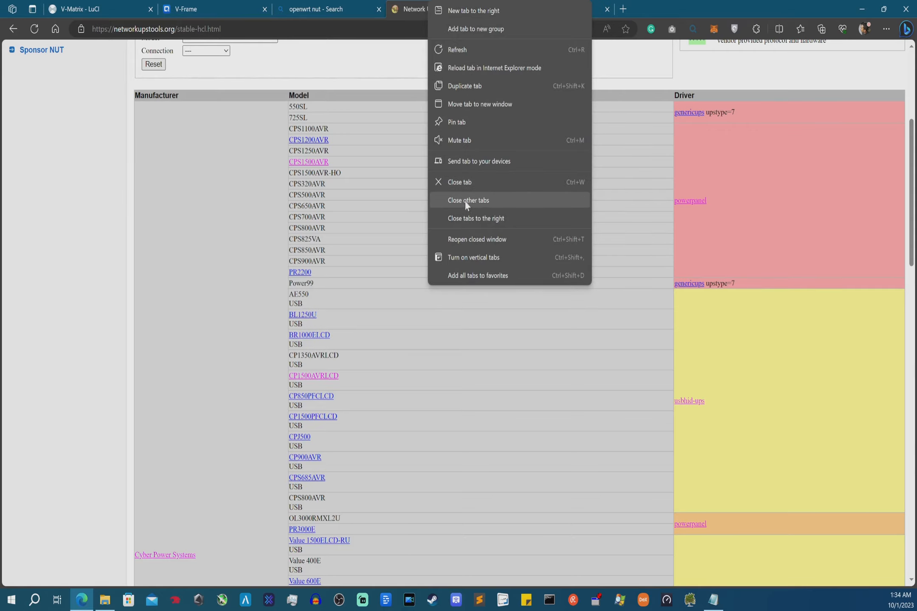
left_click(462, 85)
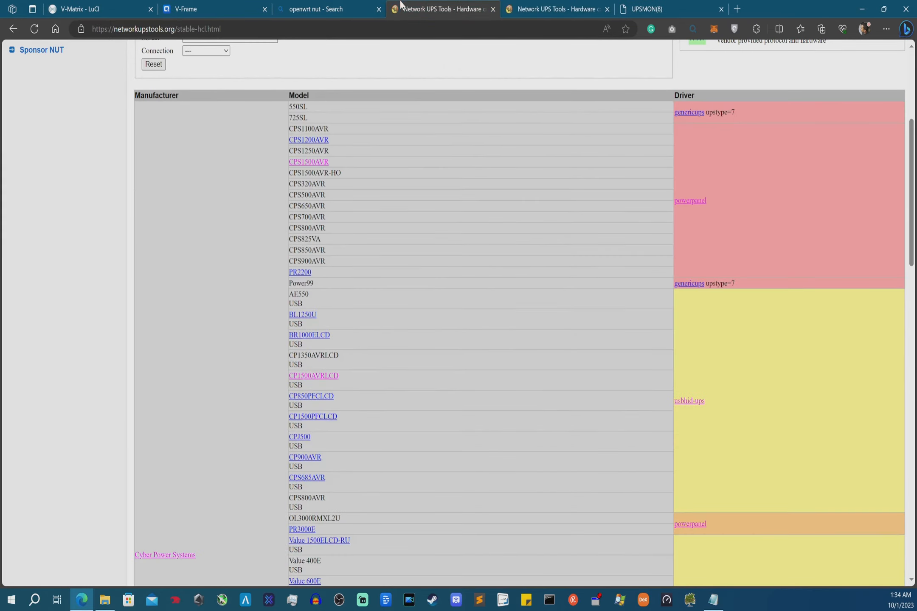
right_click(13, 29)
left_click(39, 45)
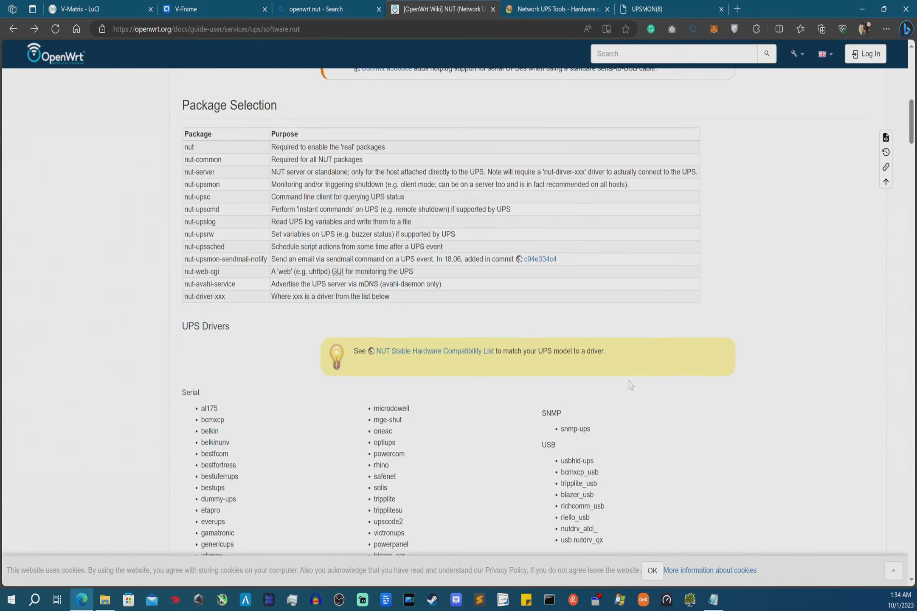
scroll(621, 380, "down", 2)
left_click_drag(612, 464, 561, 380)
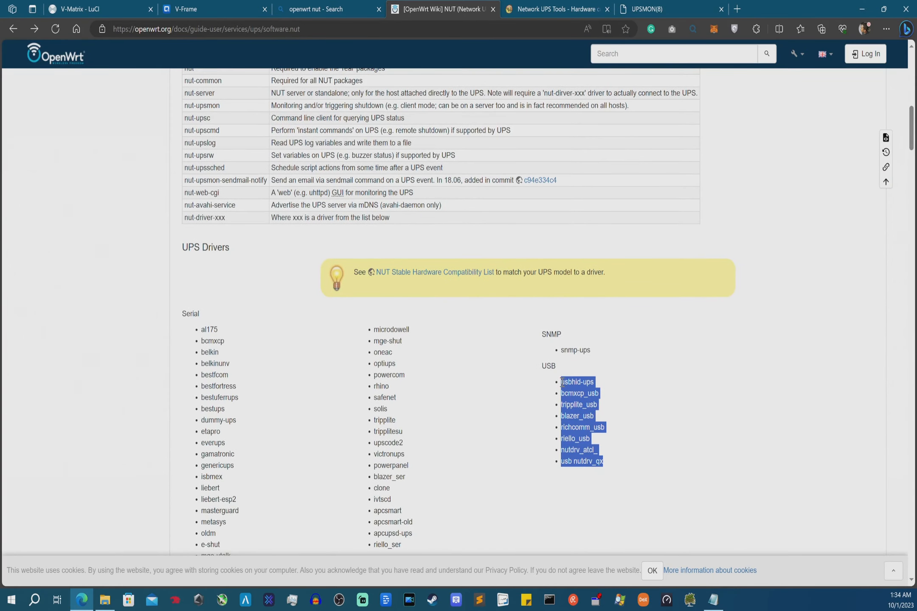
- Reapply the Cyber Power Systems filter on the compatibility list and note the powerpanel driver
left_click(540, 9)
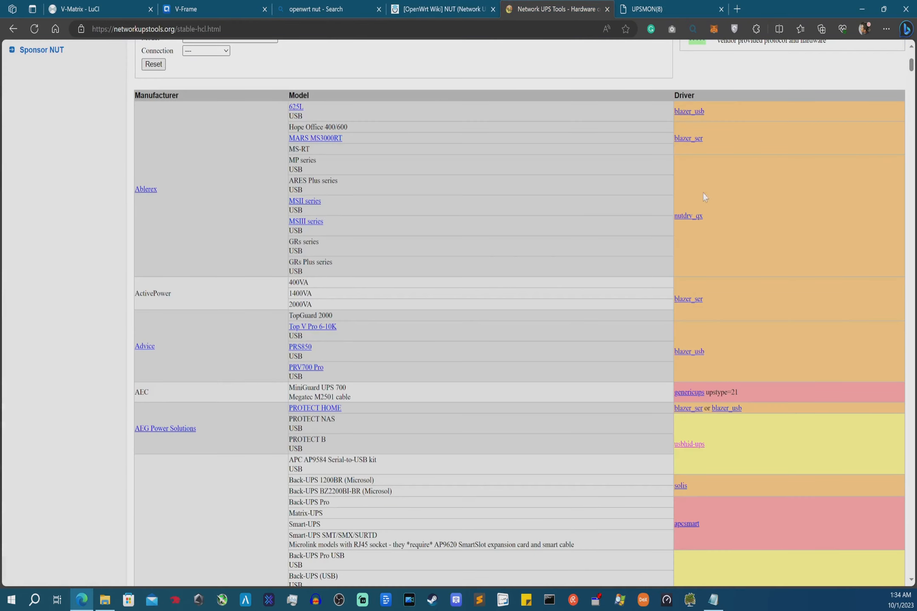
scroll(667, 442, "down", 3)
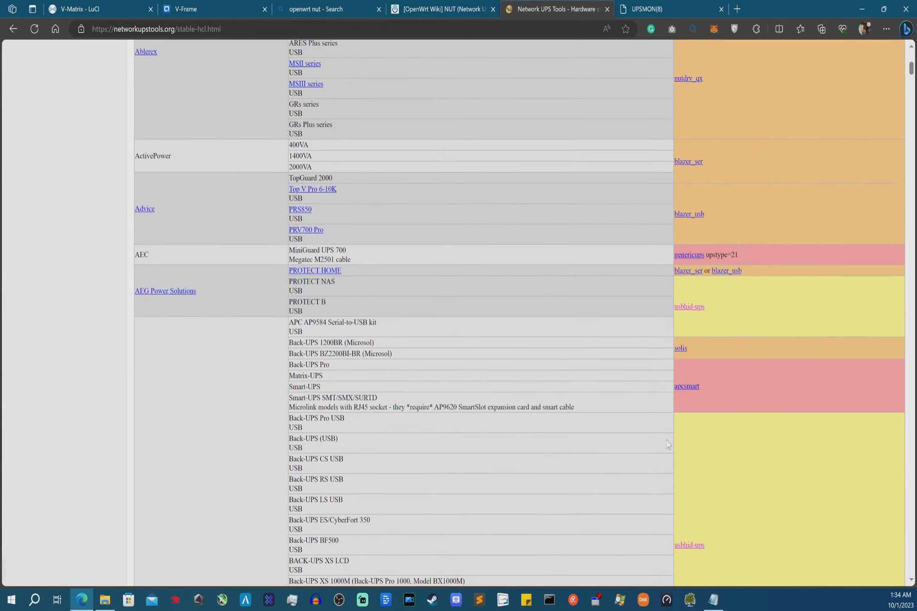
scroll(667, 442, "up", 8)
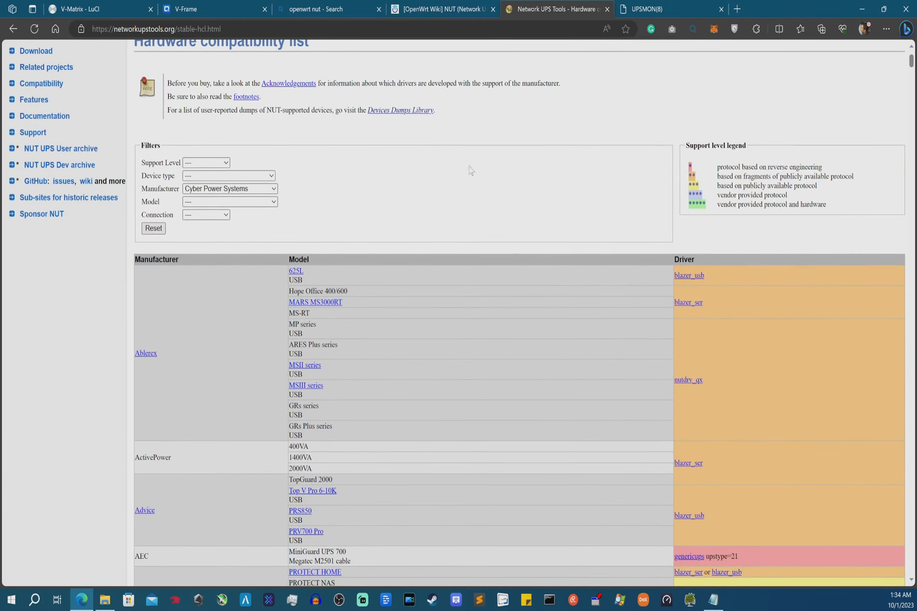
left_click(222, 383)
scroll(784, 308, "down", 2)
left_click_drag(710, 285, 675, 290)
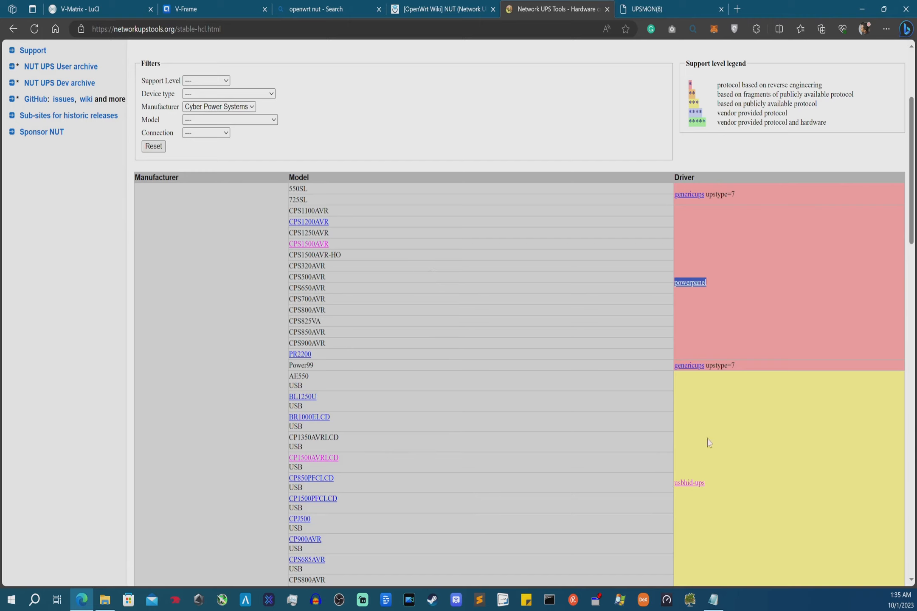
left_click(439, 4)
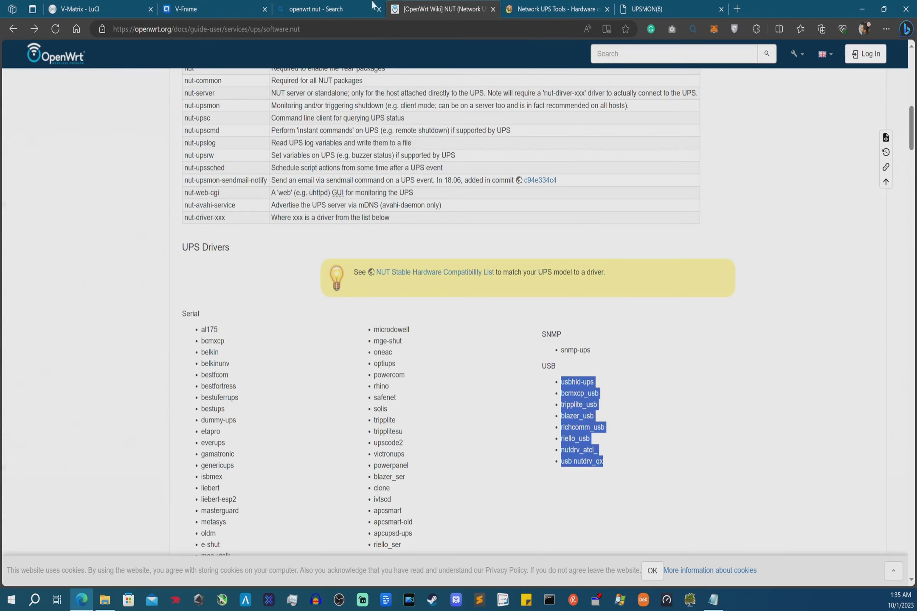
- In the nut- filtered list, confirm nut-driver-usbhid-ups and nut-upsc are installed
left_click(108, 5)
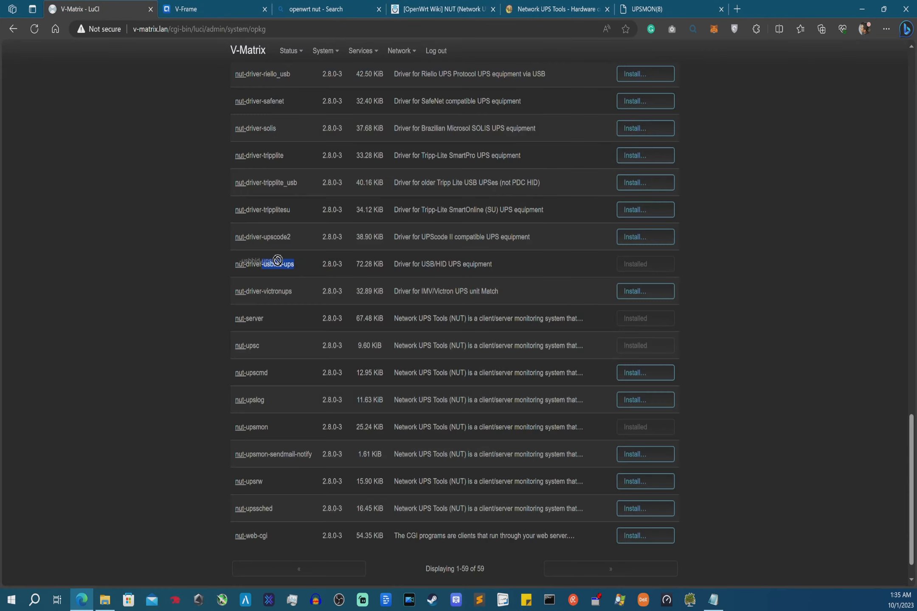
left_click_drag(299, 267, 232, 267)
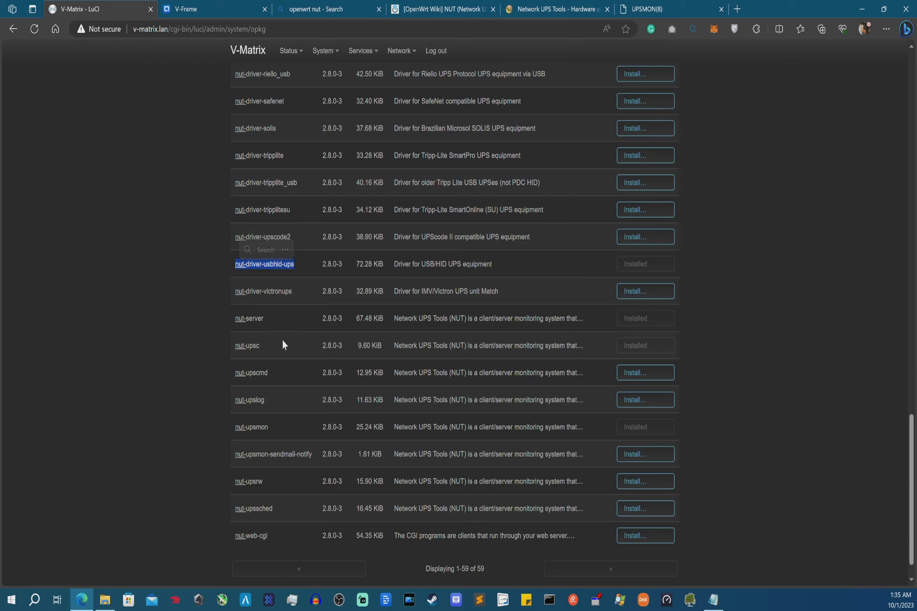
left_click(270, 346)
left_click_drag(294, 265, 231, 263)
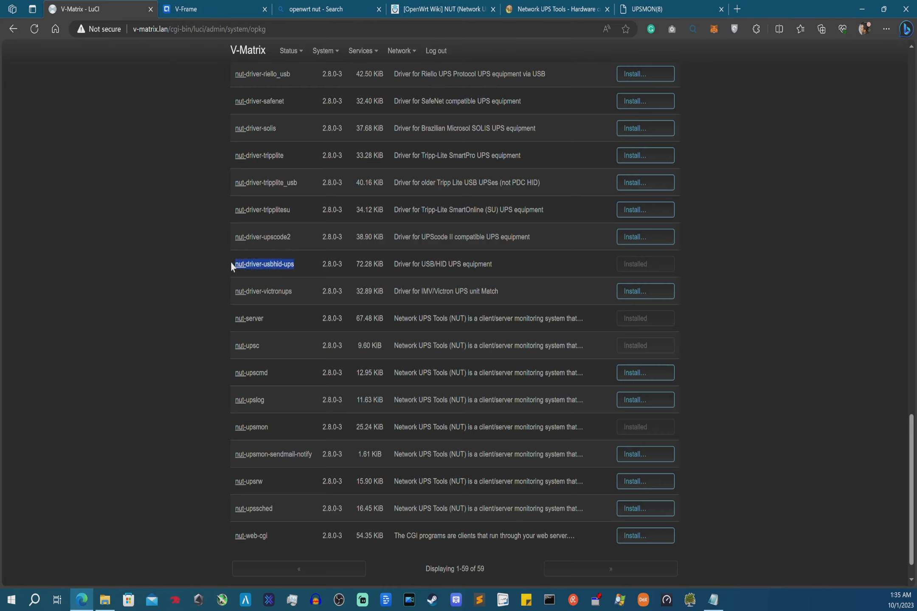
left_click_drag(270, 347, 233, 347)
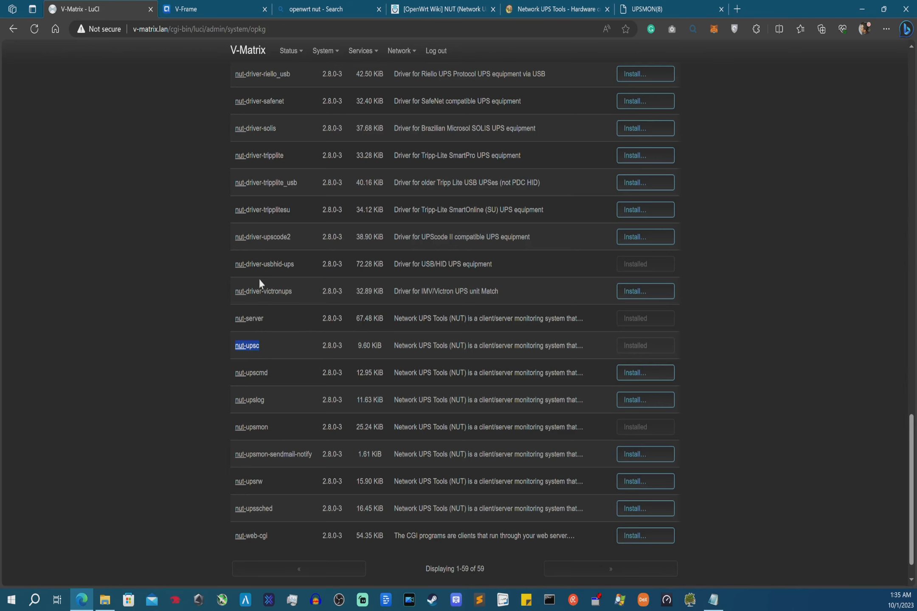
scroll(177, 248, "up", 20)
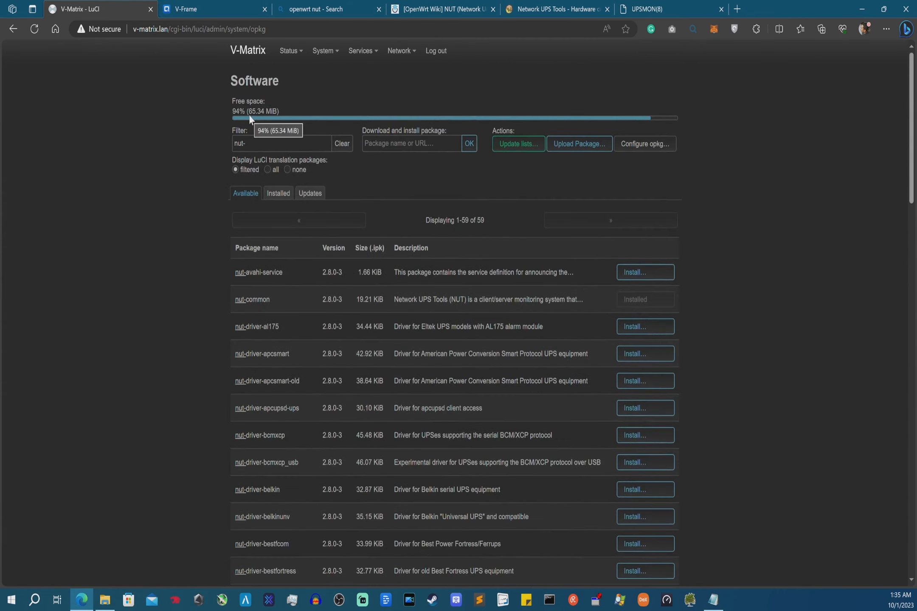
- Filter for luci-app-nut, then usb to confirm usbutils is installed, and return to Status
left_click_drag(257, 144, 201, 144)
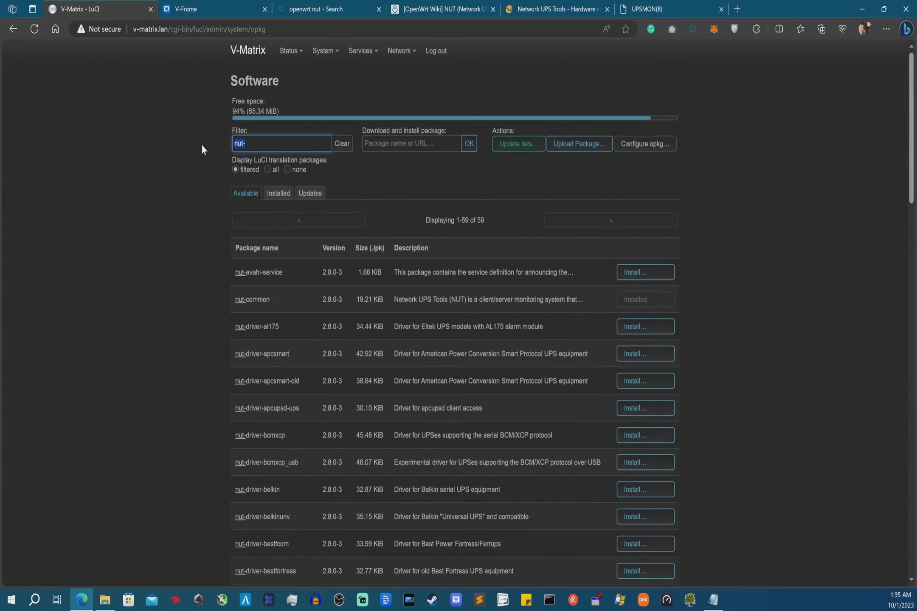
type("luci-app-nut")
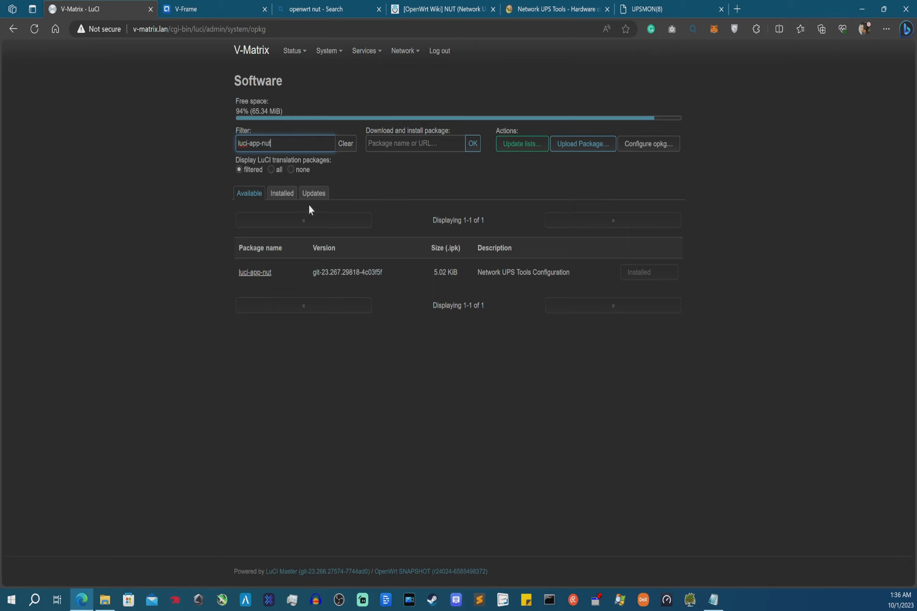
left_click_drag(283, 138, 169, 135)
type("usb")
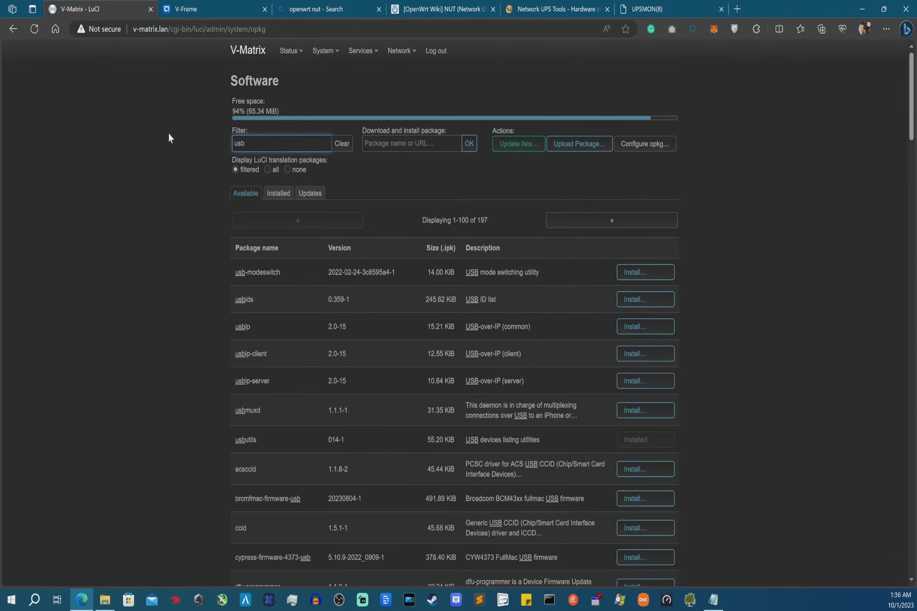
left_click(272, 446)
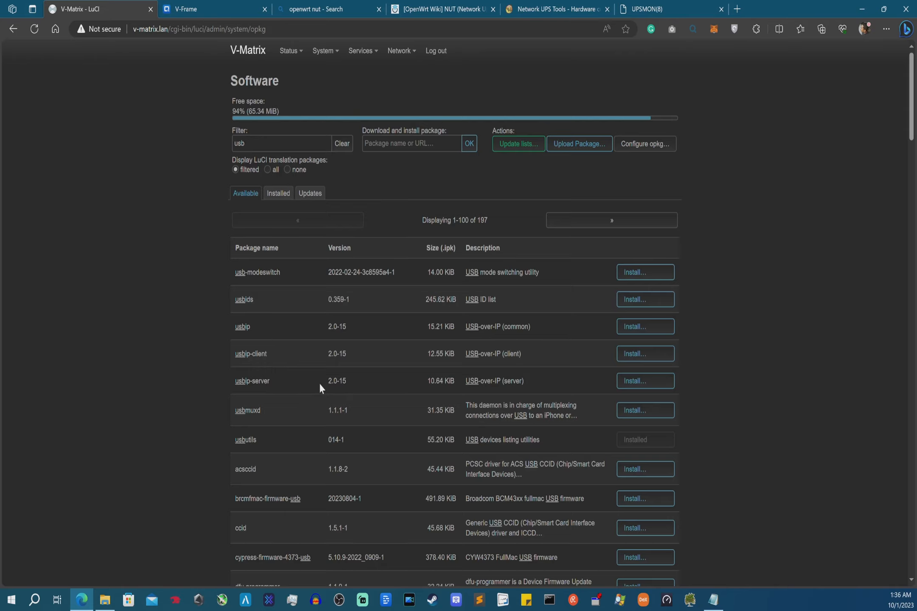
left_click(249, 51)
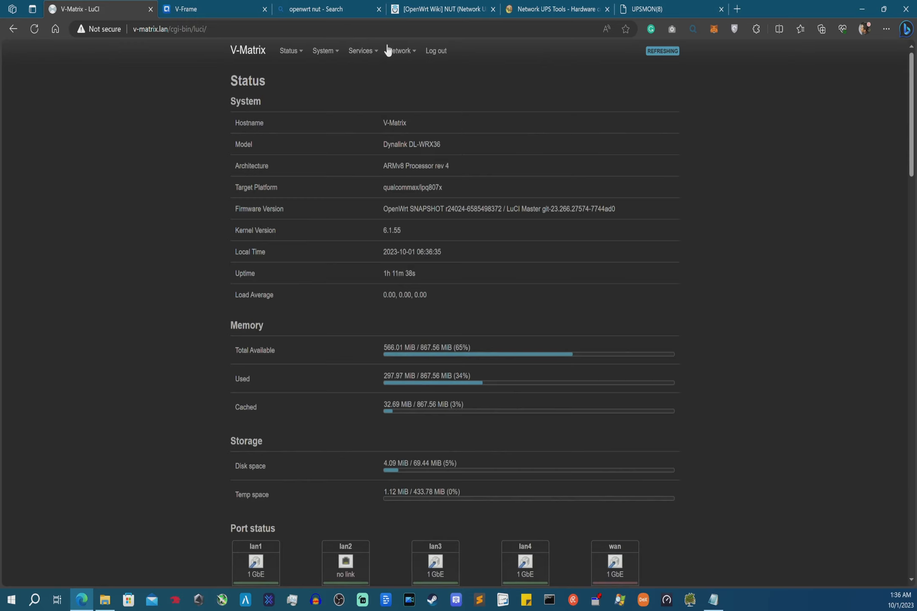
- Open the Services > Network UPS Tools (Server) configuration page
mouse_move(362, 46)
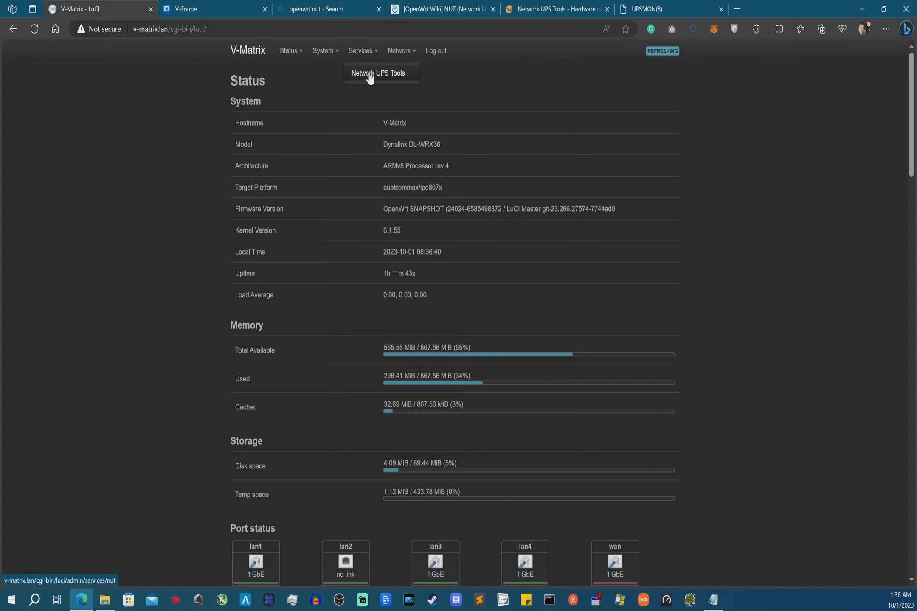
left_click(370, 75)
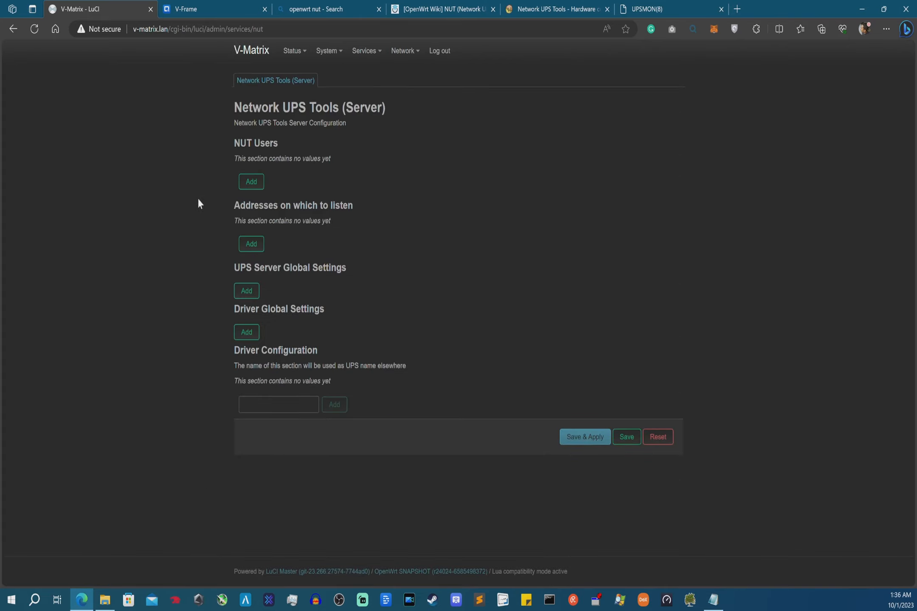
left_click(548, 599)
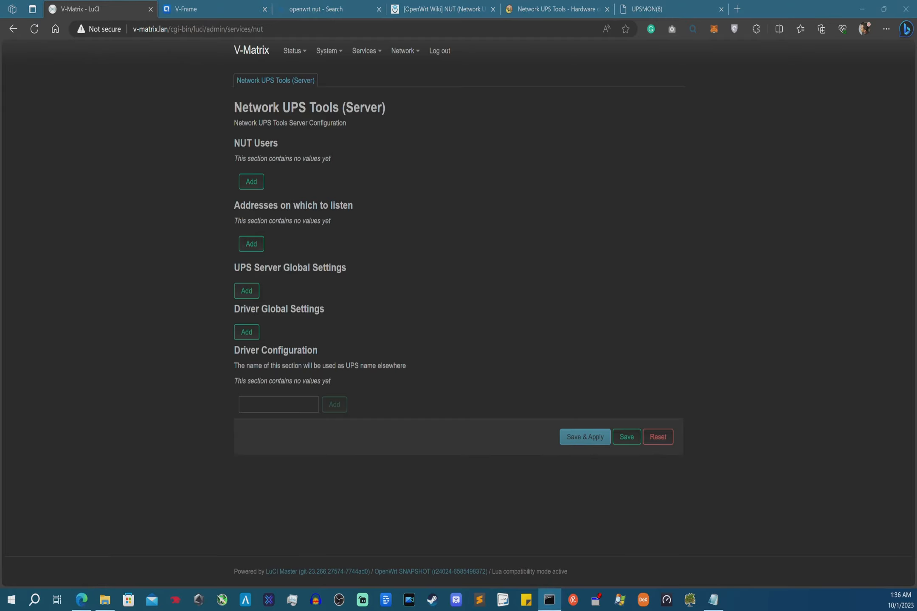
left_click_drag(0, 312, 251, 249)
type("ssh")
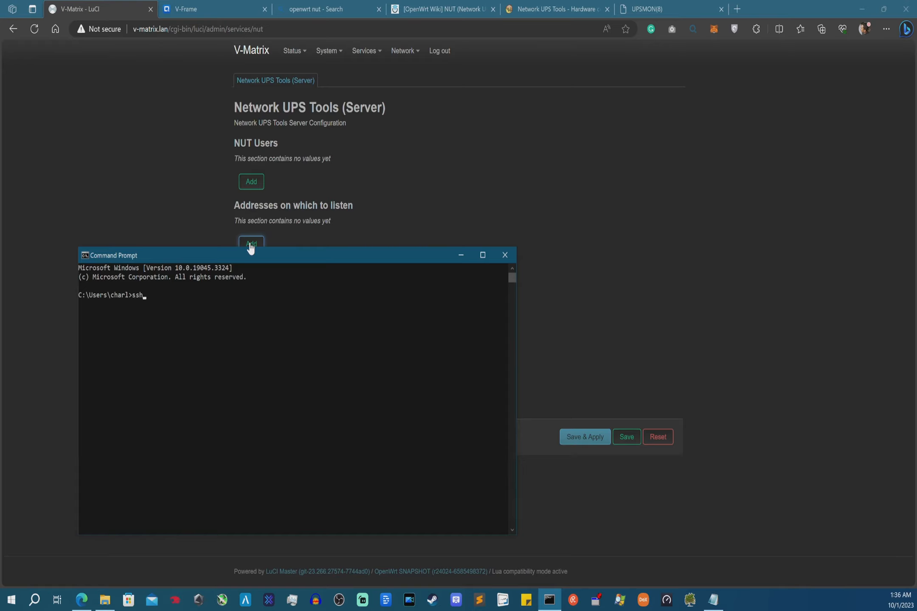
type(" root@V-Matrix.lan")
key("Return")
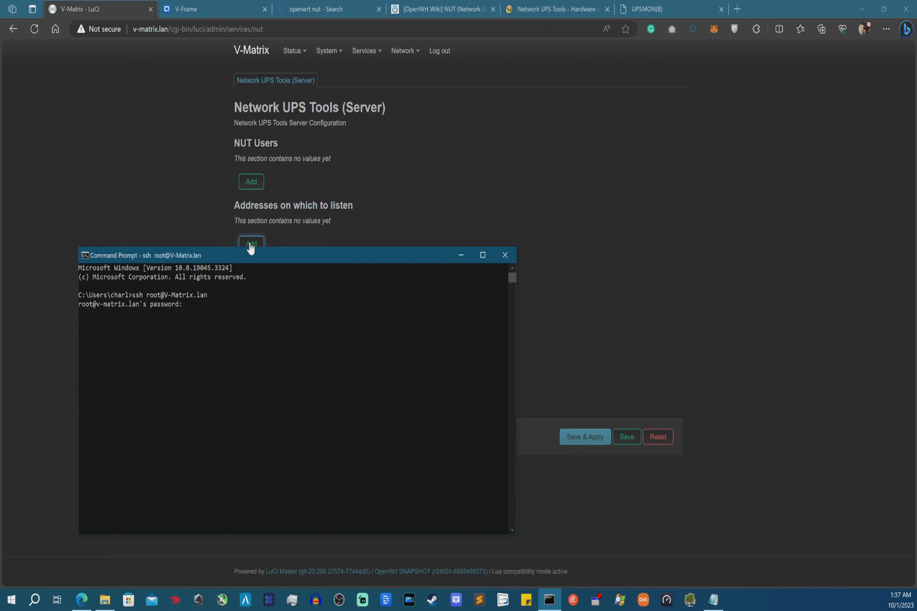
key("Return")
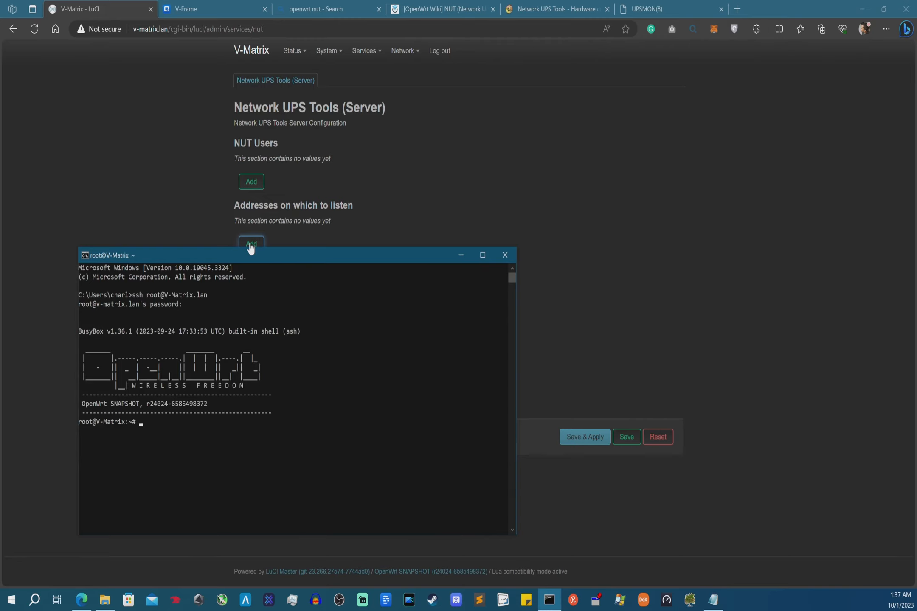
- Run lsusb and highlight the UPS line with ID 0764:0601
type("lsusb")
key("Return")
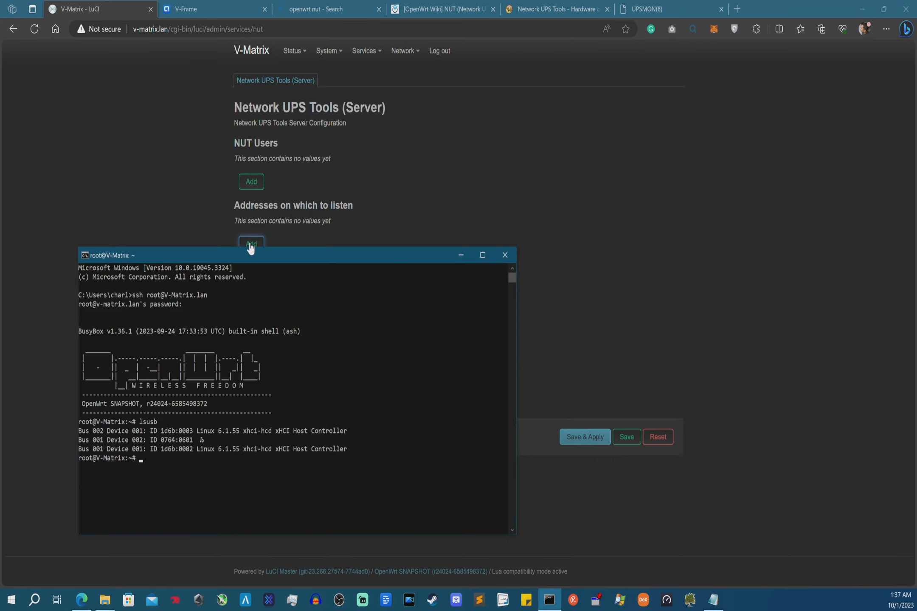
left_click_drag(204, 442, 80, 444)
left_click(230, 440)
left_click_drag(208, 443, 82, 441)
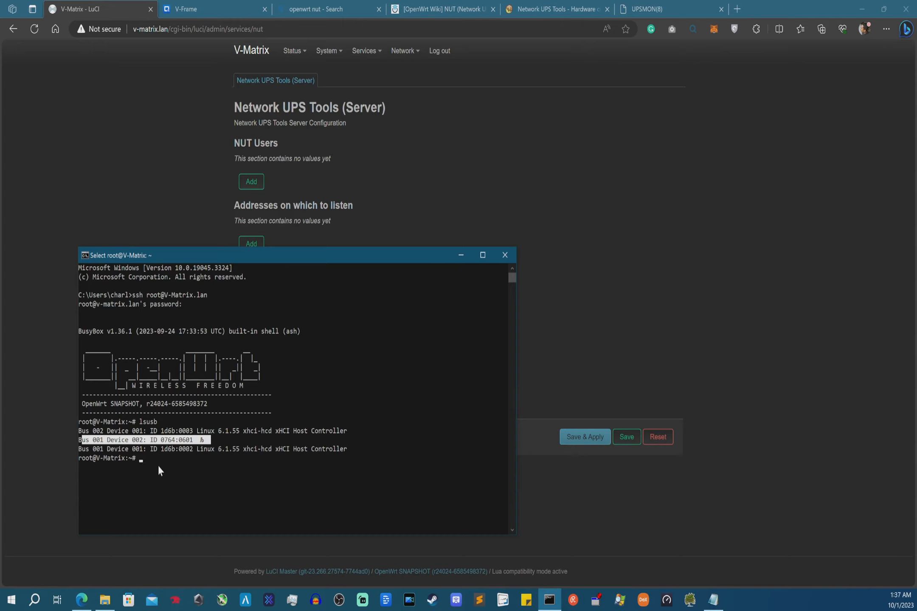
type("d")
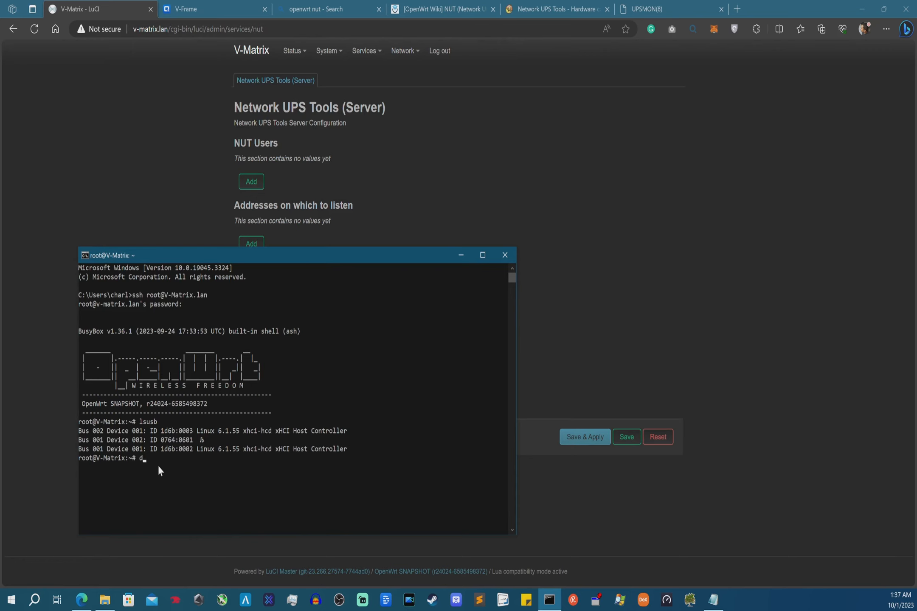
type("mesg")
- Run dmesg and inspect the USB disconnect messages in the router's kernel log
key("Return")
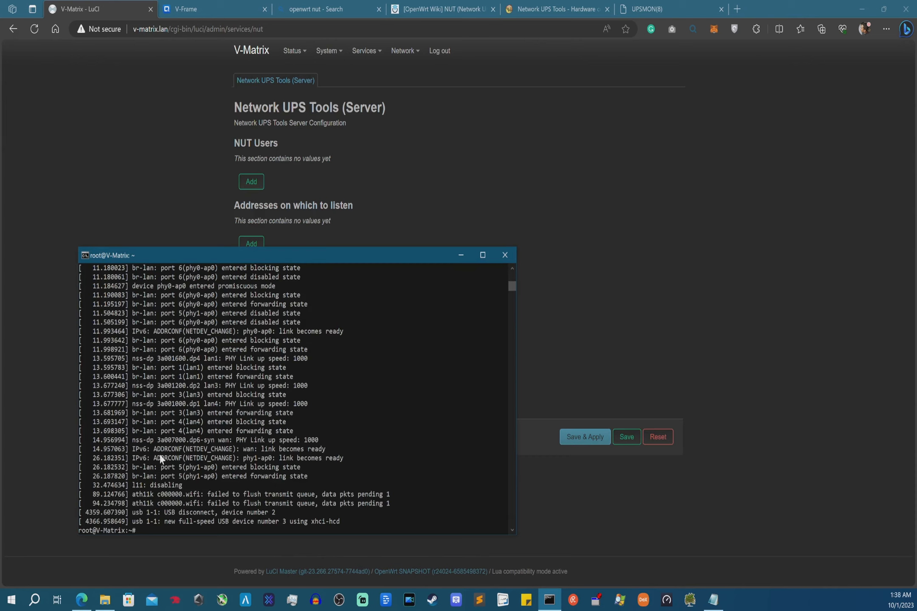
left_click_drag(98, 503, 380, 408)
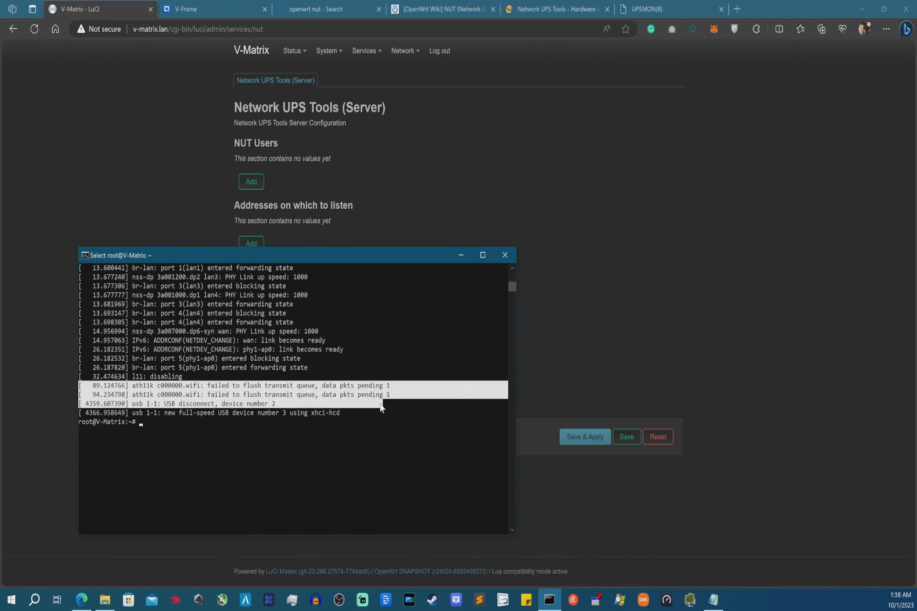
left_click(292, 386)
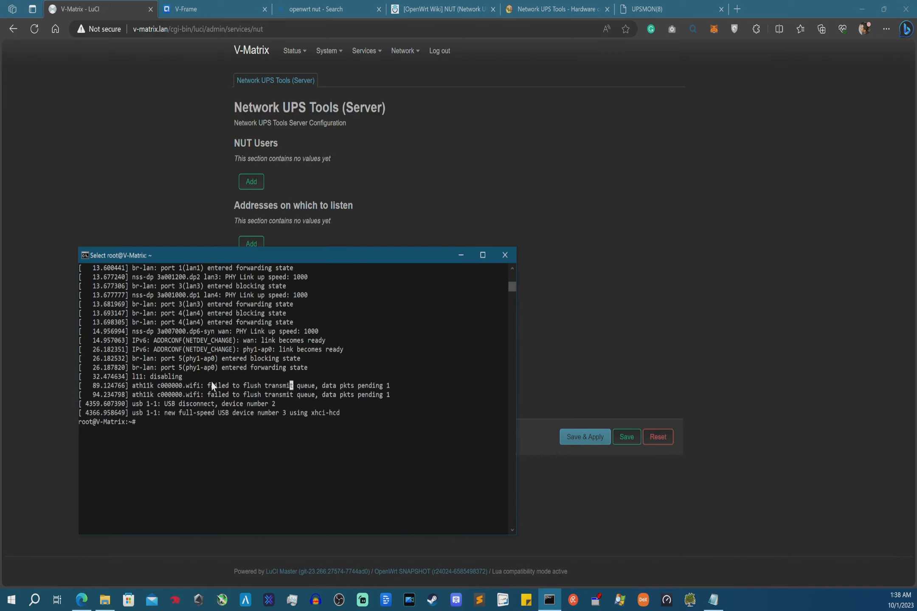
left_click_drag(338, 412, 194, 395)
left_click(169, 404)
- Rerun lsusb to identify the UPS as CPS CP1500AVRLCD3, then move the terminal aside
type("lsusb")
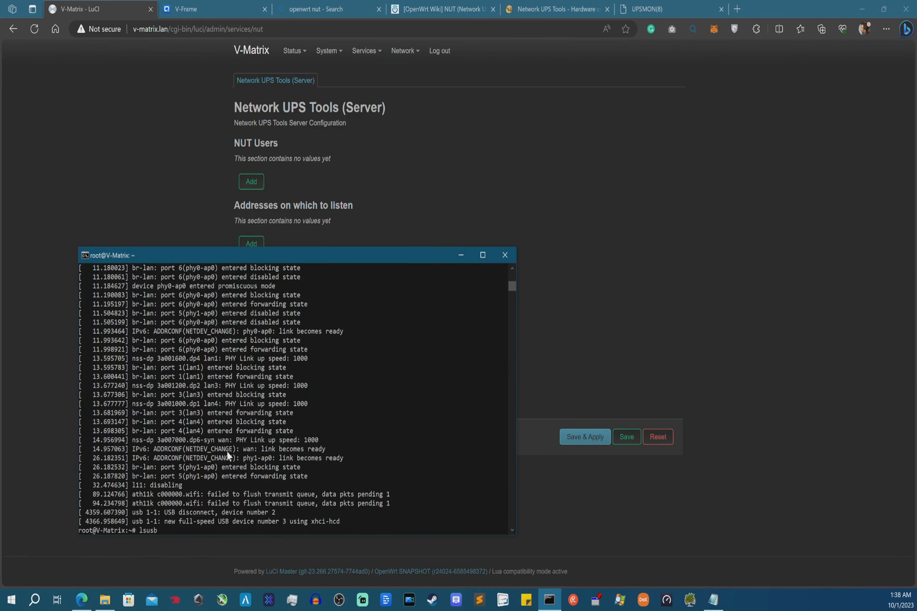
key("Return")
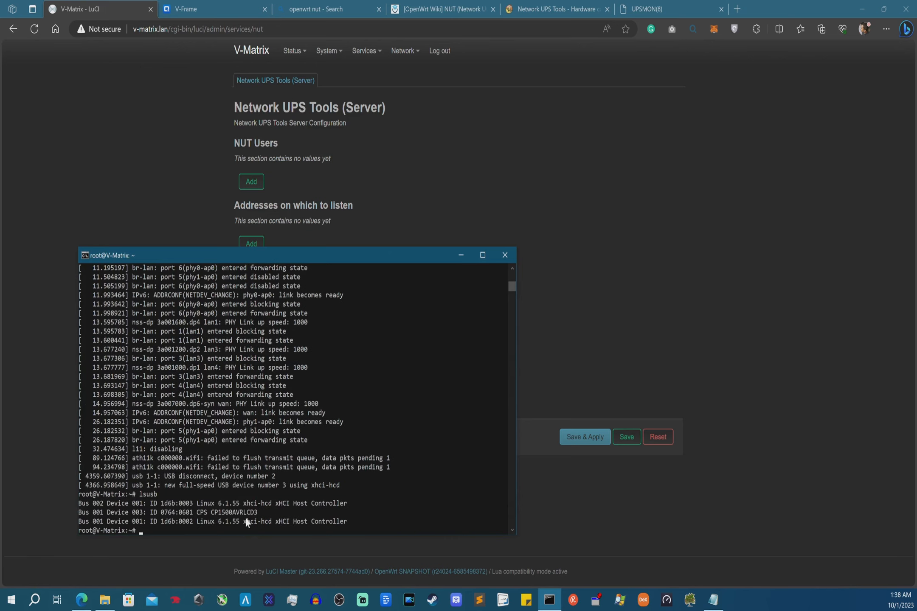
left_click_drag(258, 512, 79, 514)
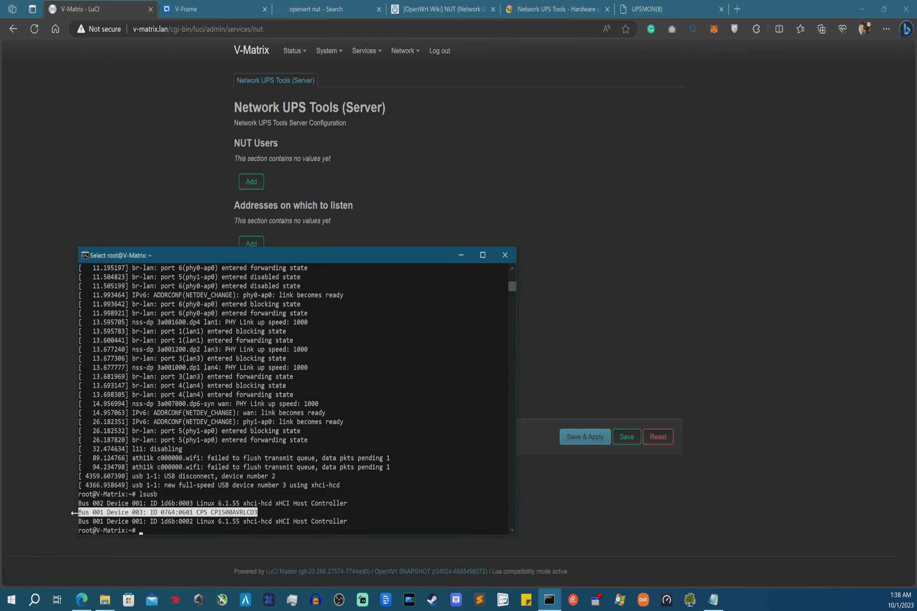
left_click(187, 513)
scroll(200, 511, "down", 2)
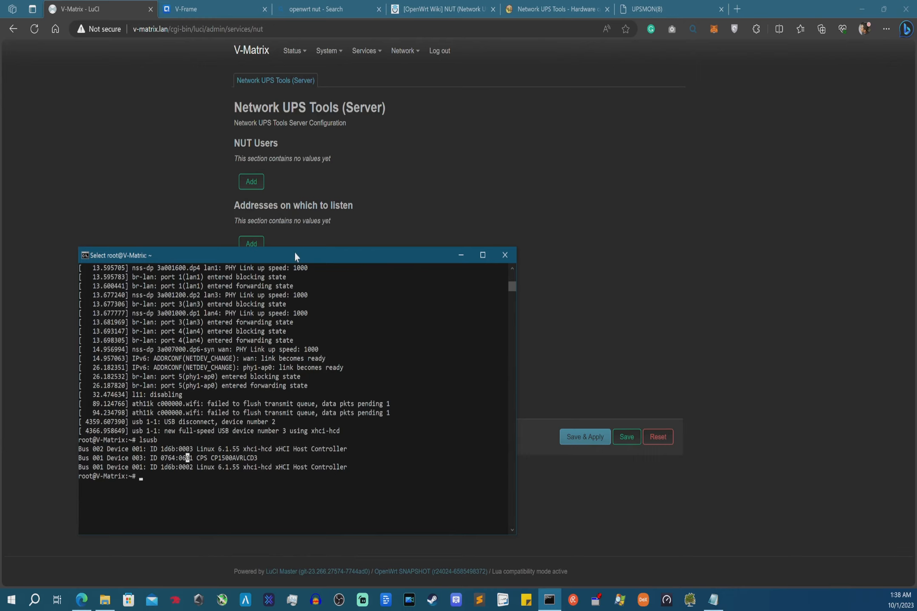
left_click_drag(294, 251, 0, 229)
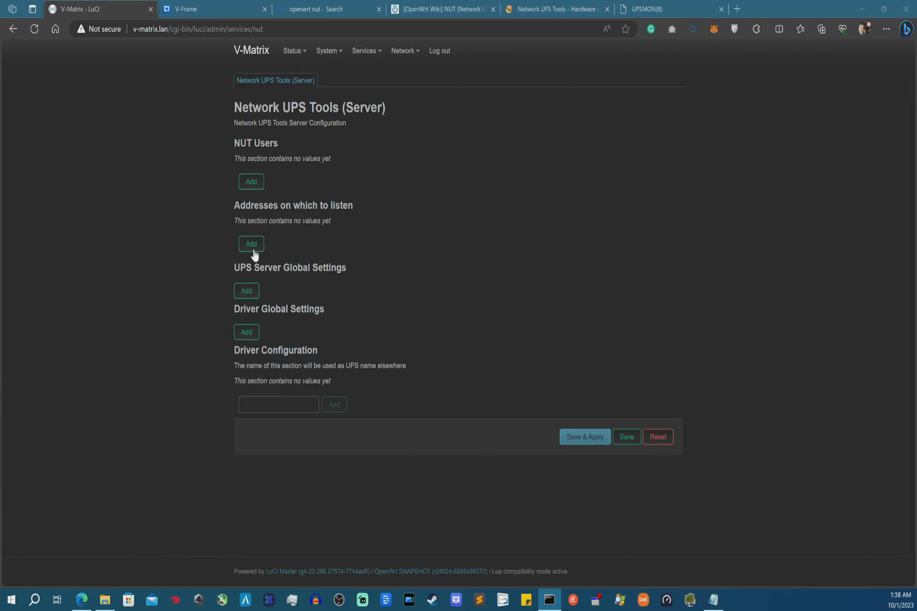
- Add NUT user UPSUser1 with a password and the Master role
left_click(251, 182)
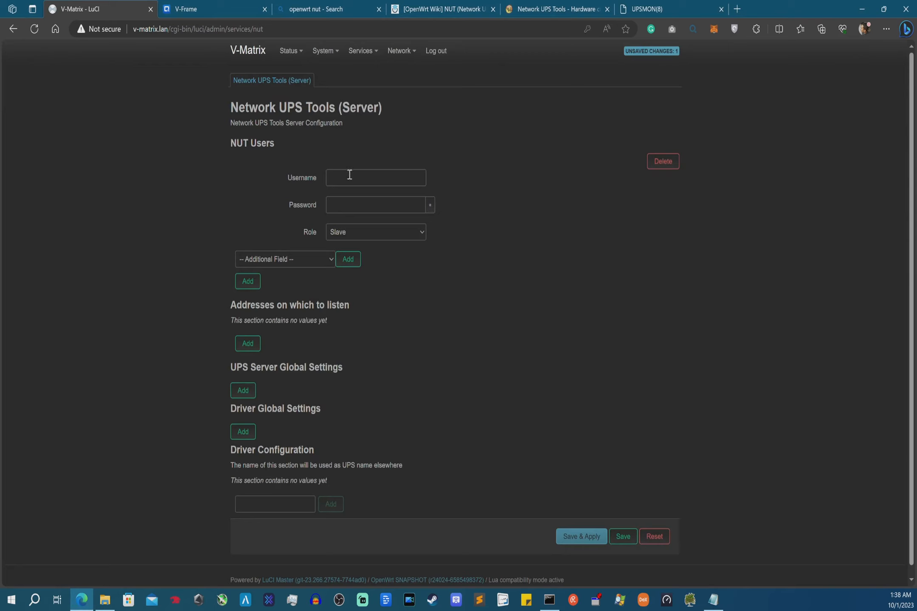
left_click(349, 175)
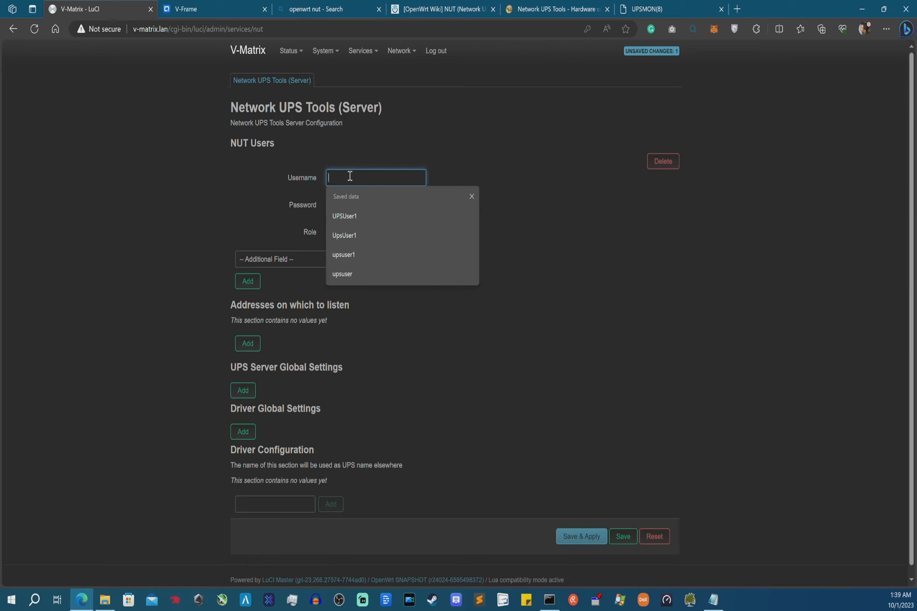
left_click(342, 216)
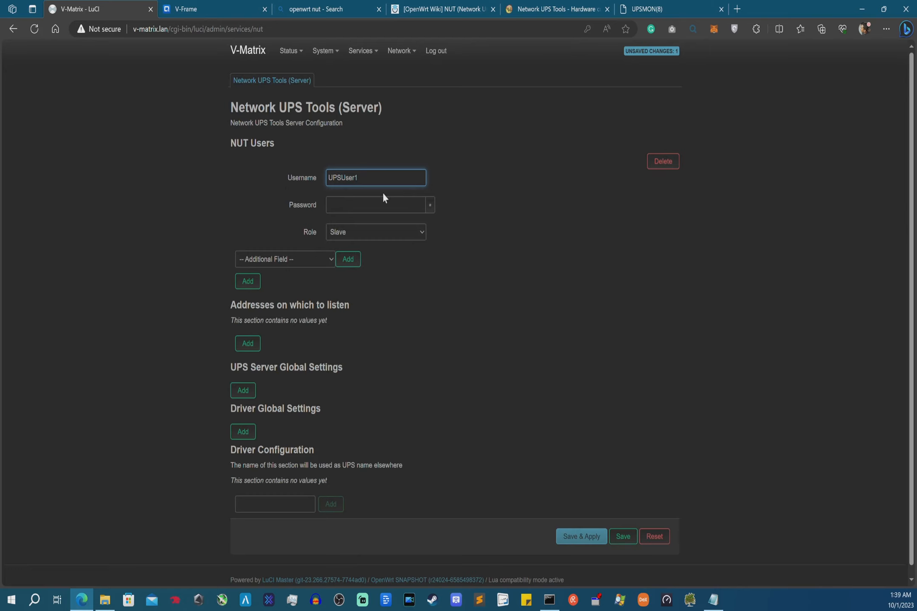
left_click(373, 203)
type("••••••••")
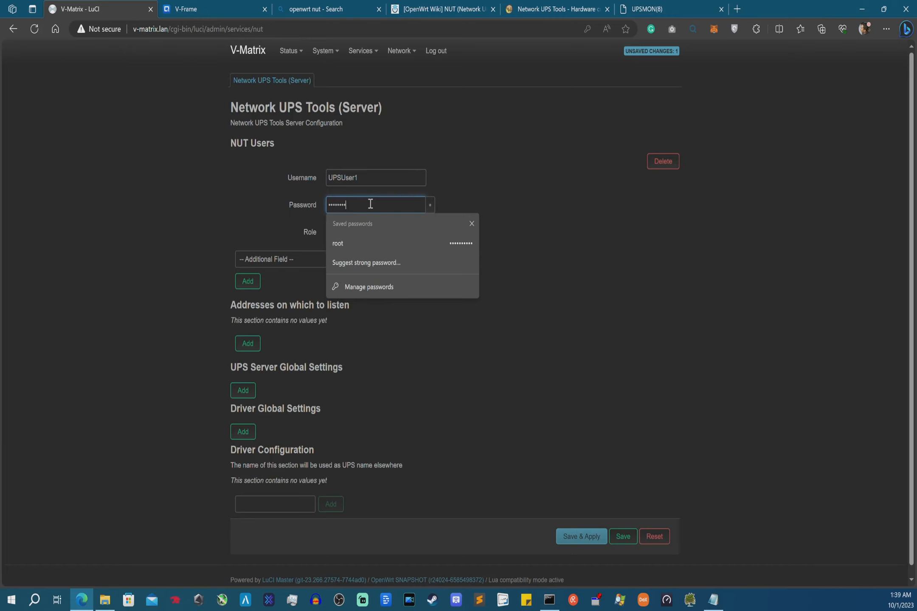
left_click(405, 230)
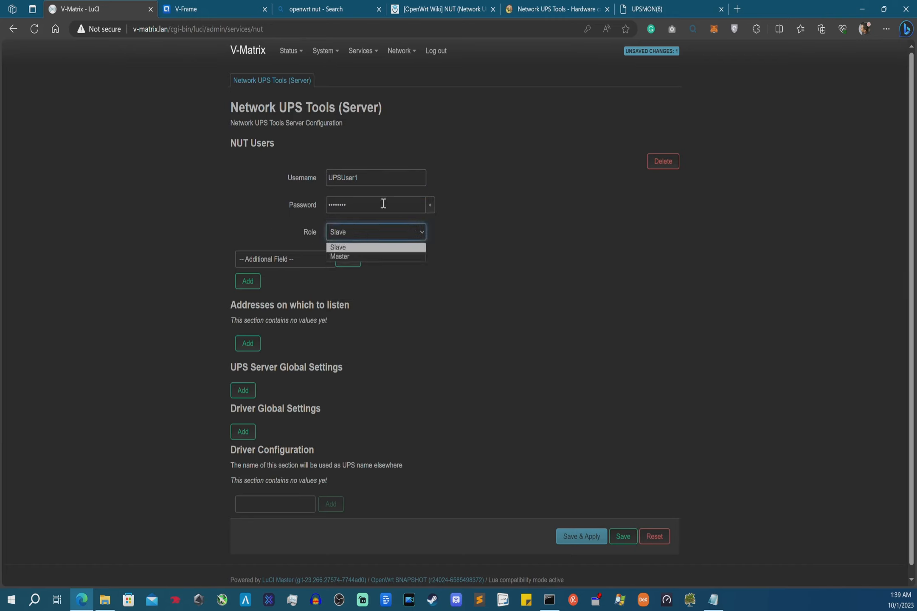
left_click(353, 257)
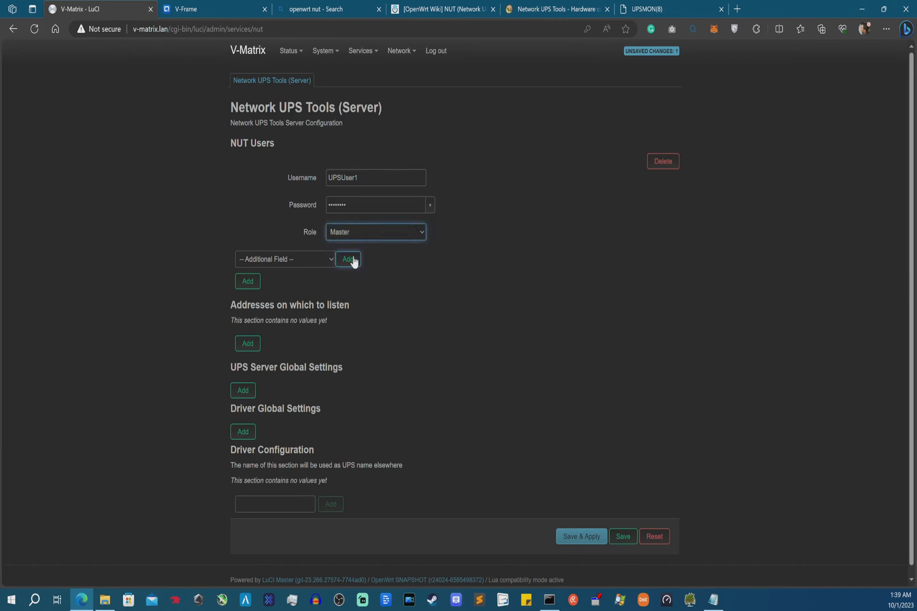
left_click(247, 282)
- Add a second NUT user named admin with a password, revealing it to verify
left_click(247, 283)
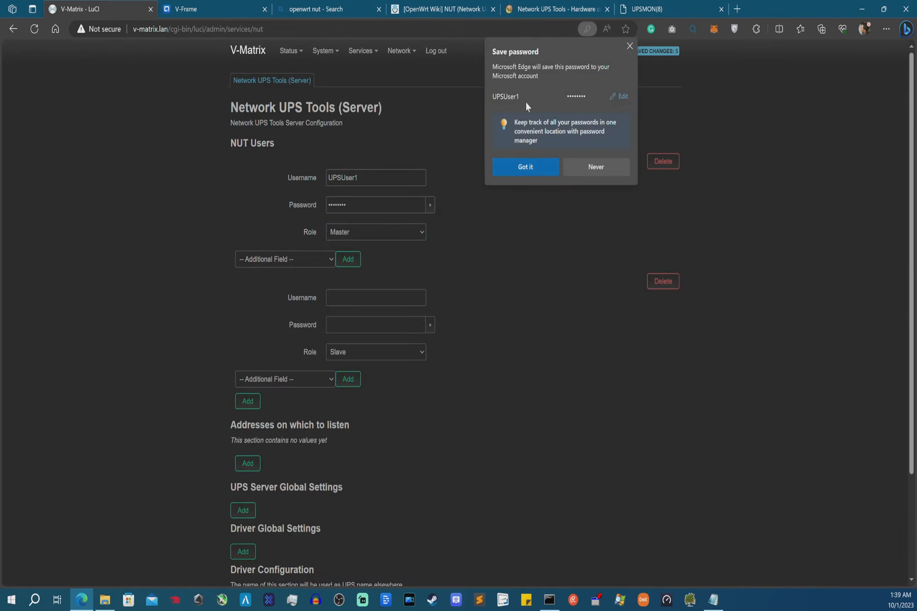
left_click(591, 28)
left_click(354, 296)
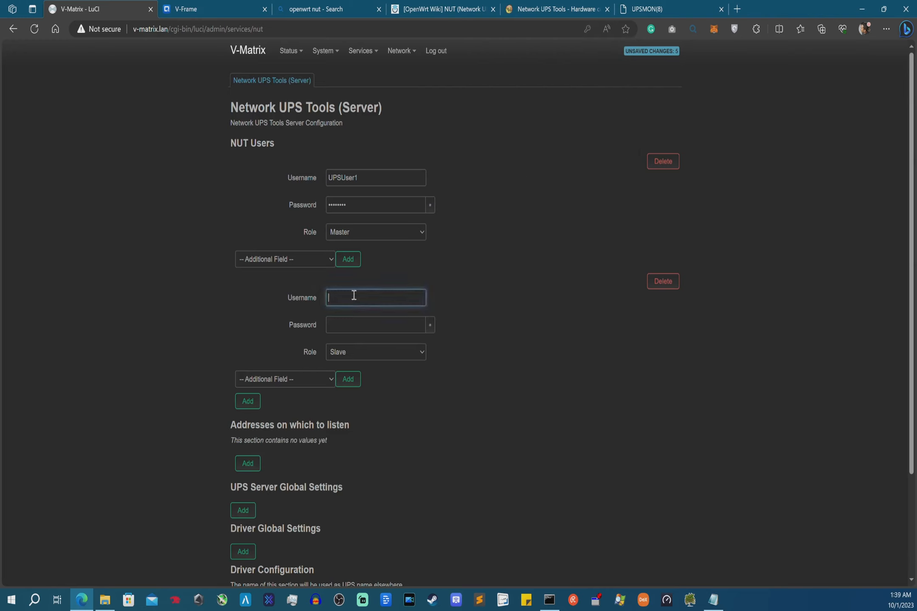
type("admin")
left_click(357, 324)
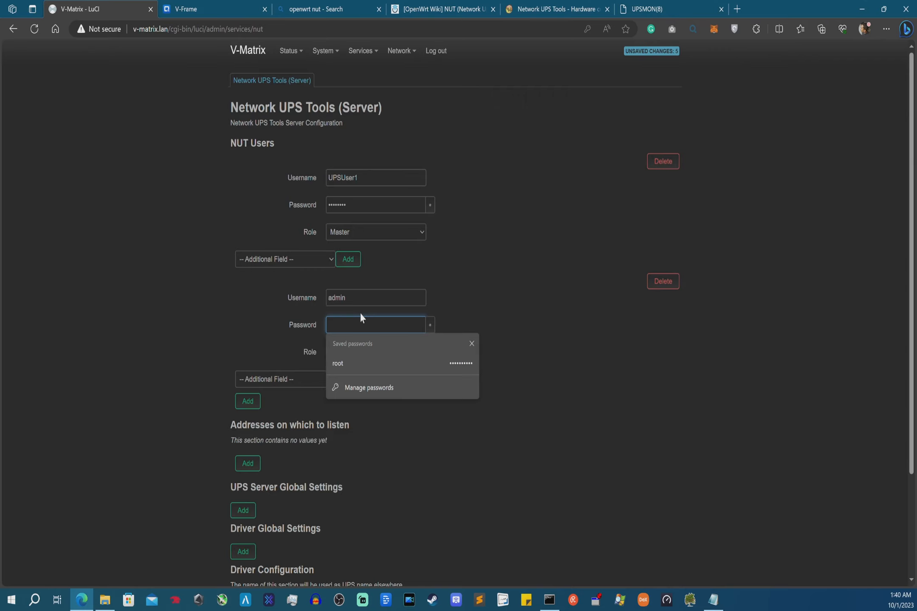
type("***")
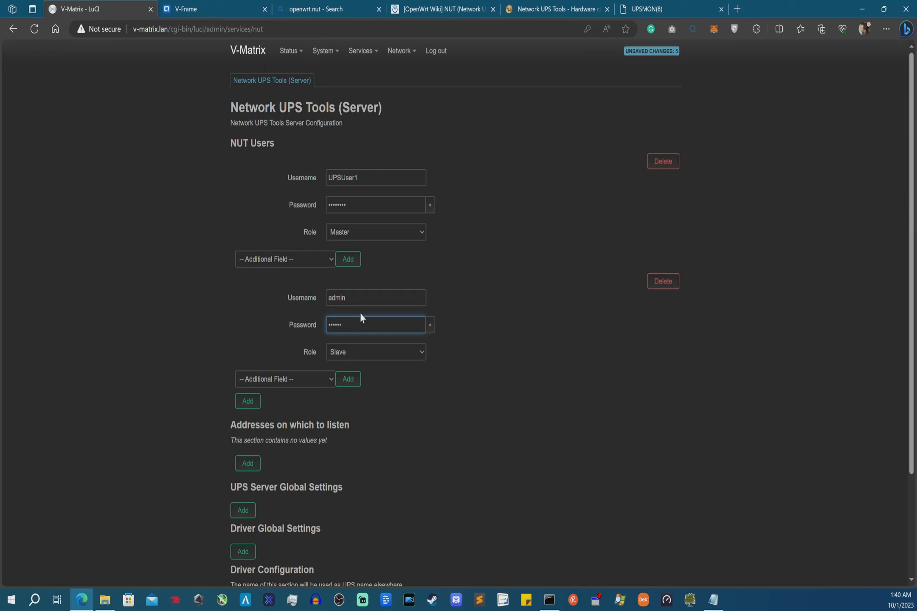
left_click(430, 325)
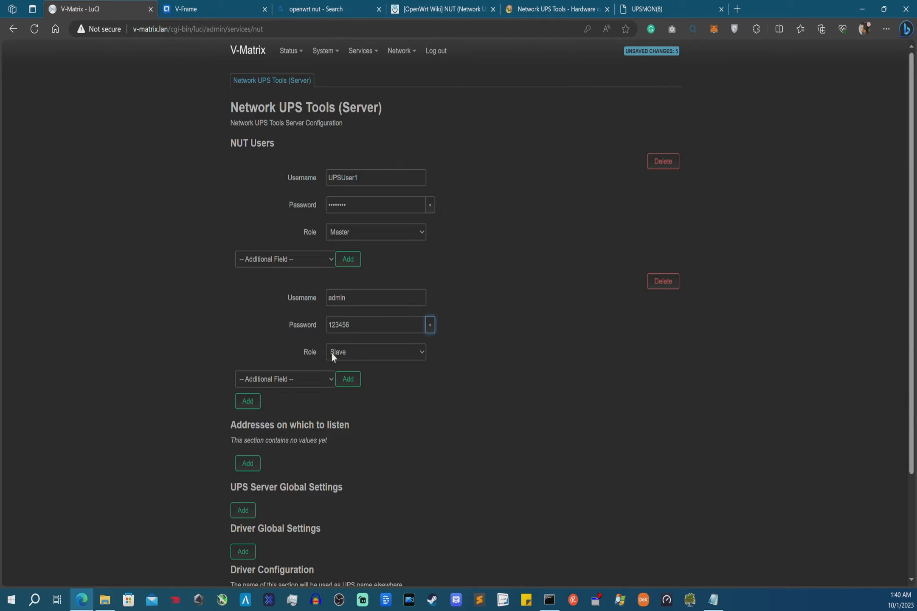
- Add a NUT listen address 0.0.0.0 with port 3493, plus a UPS Server Global Settings entry
scroll(354, 308, "down", 3)
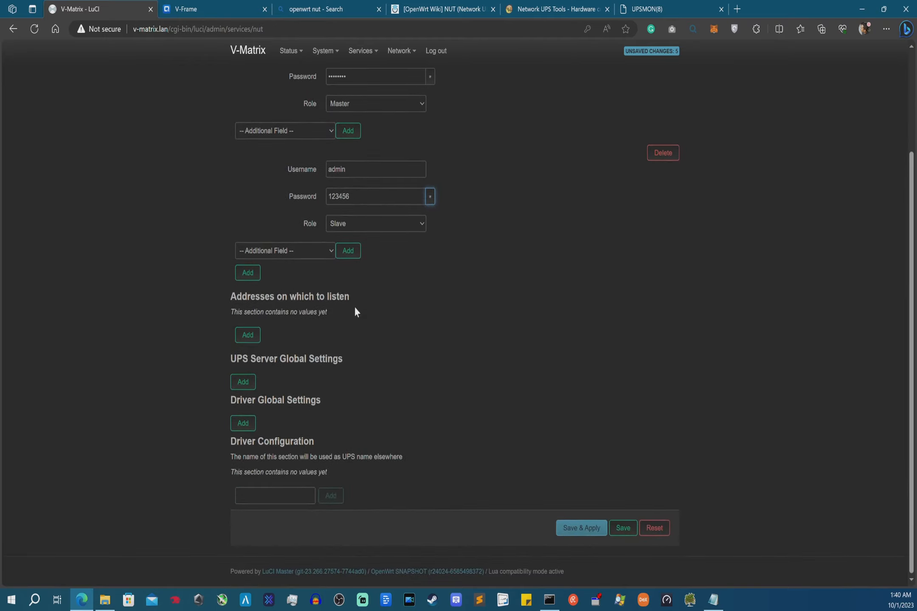
left_click(248, 337)
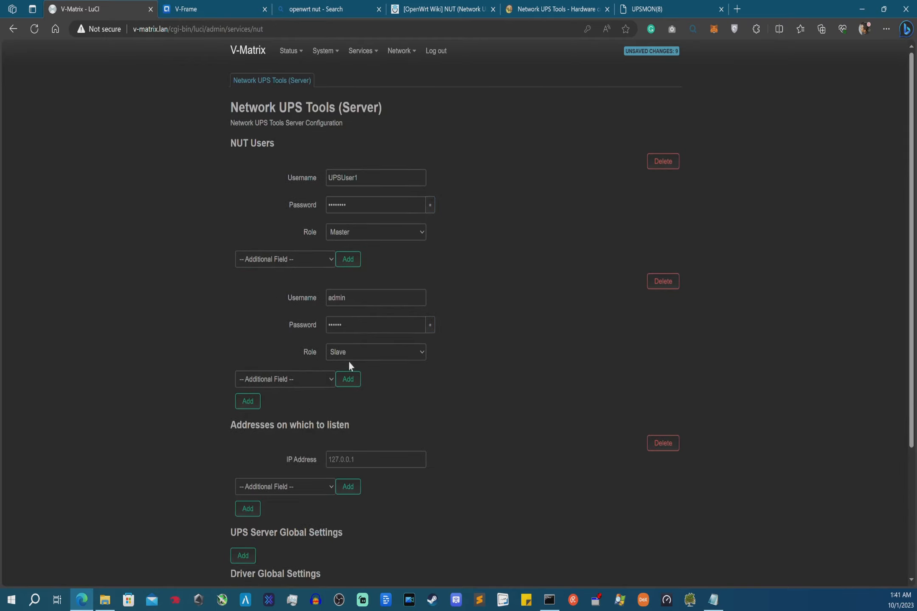
scroll(356, 393, "down", 4)
left_click(377, 300)
type("0")
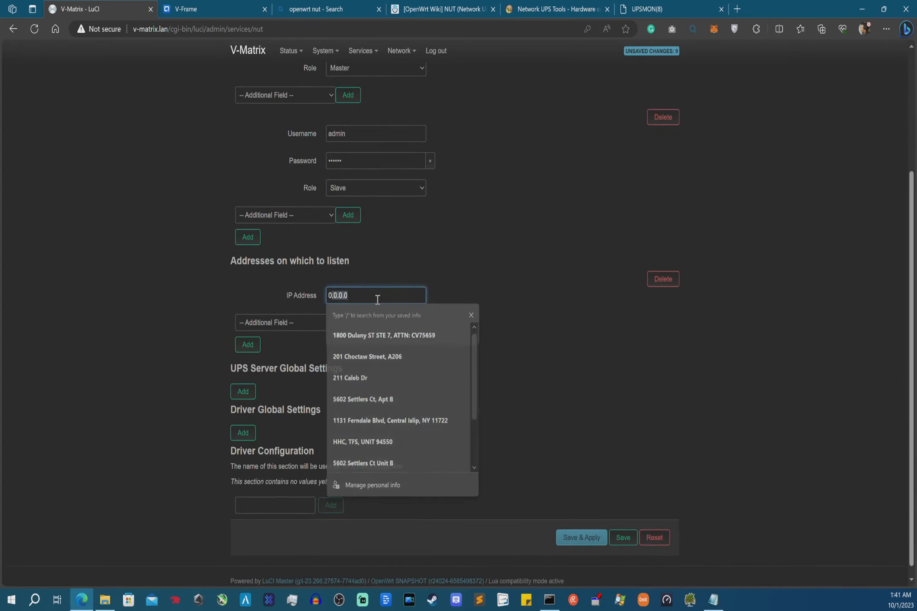
type(".0.0.0")
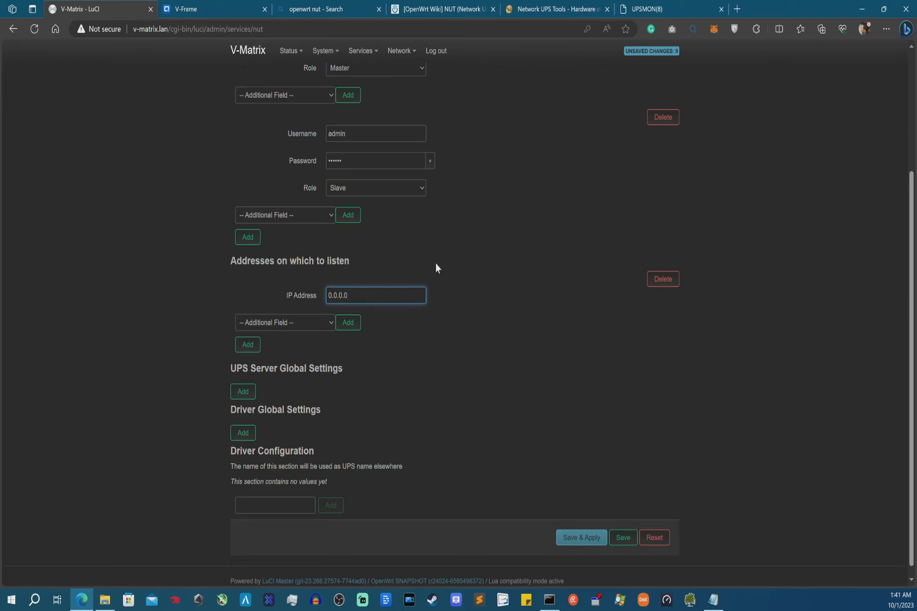
left_click(295, 324)
left_click(309, 342)
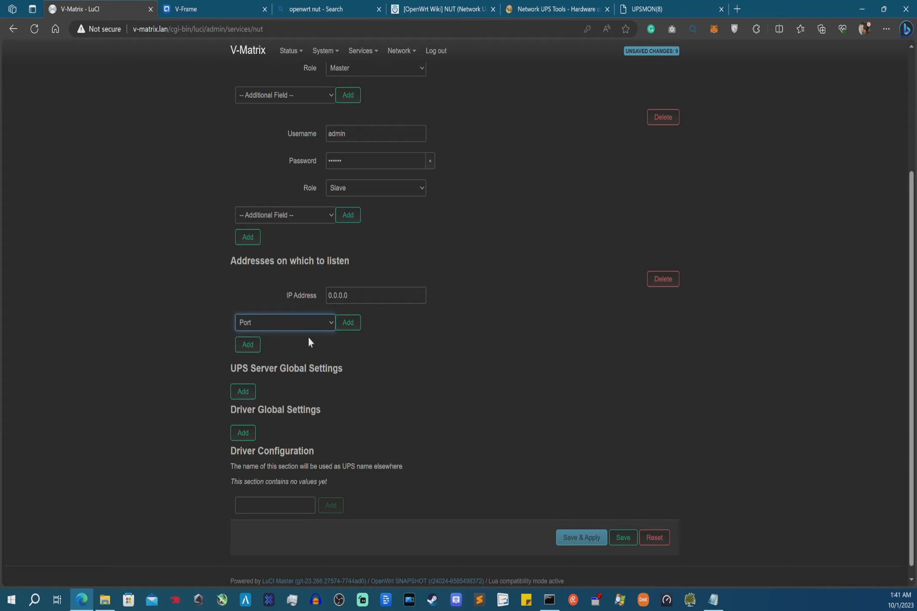
left_click(344, 324)
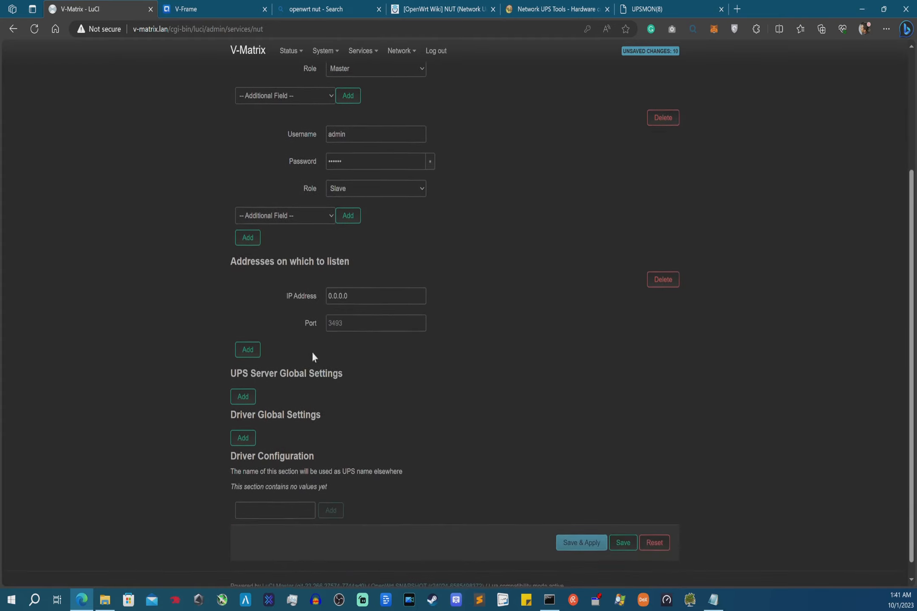
left_click(346, 323)
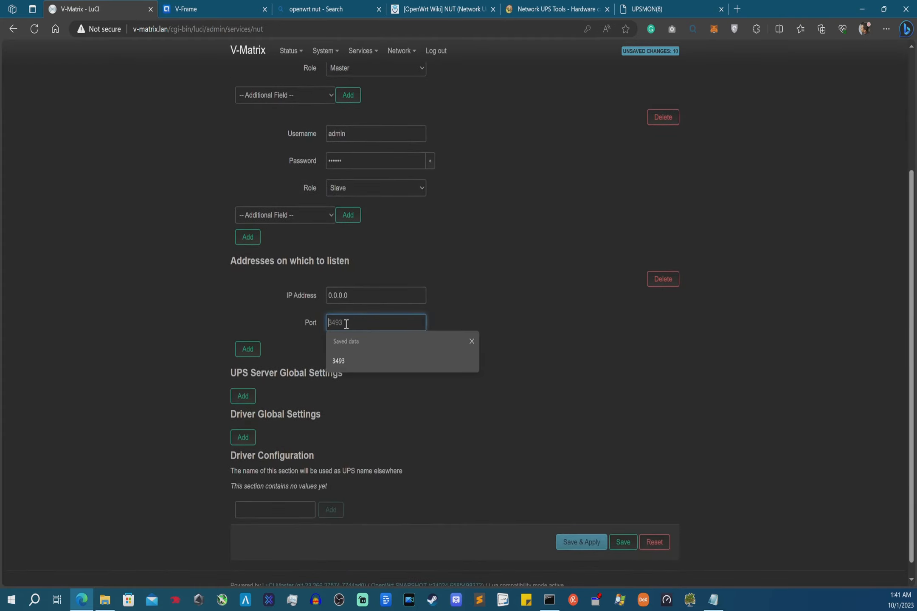
type("3493")
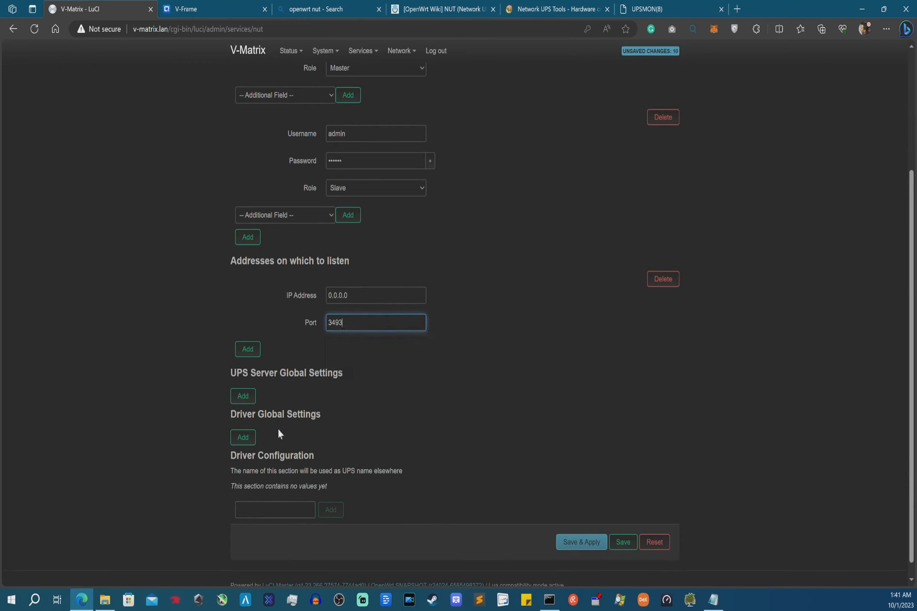
left_click(248, 441)
mouse_move(550, 602)
left_click(249, 402)
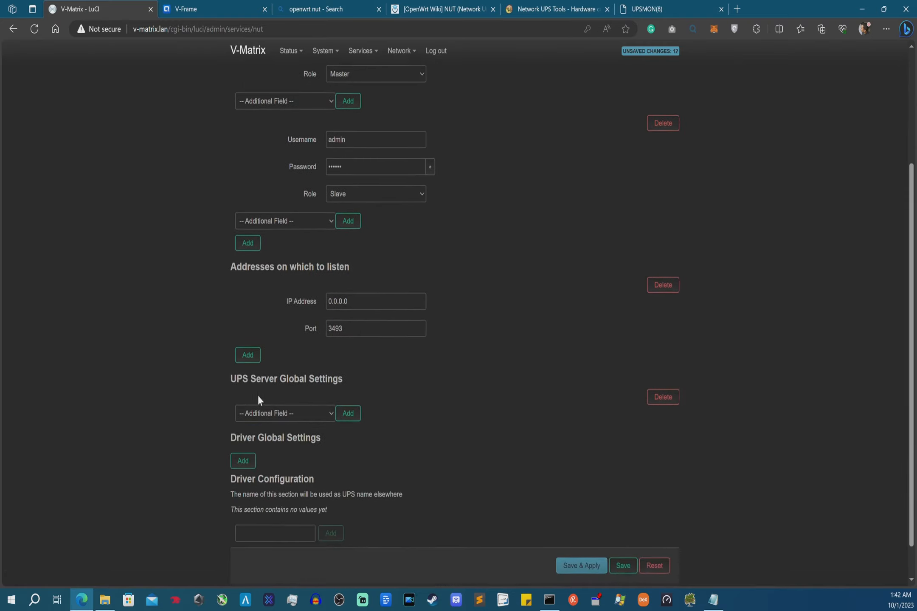
left_click(315, 410)
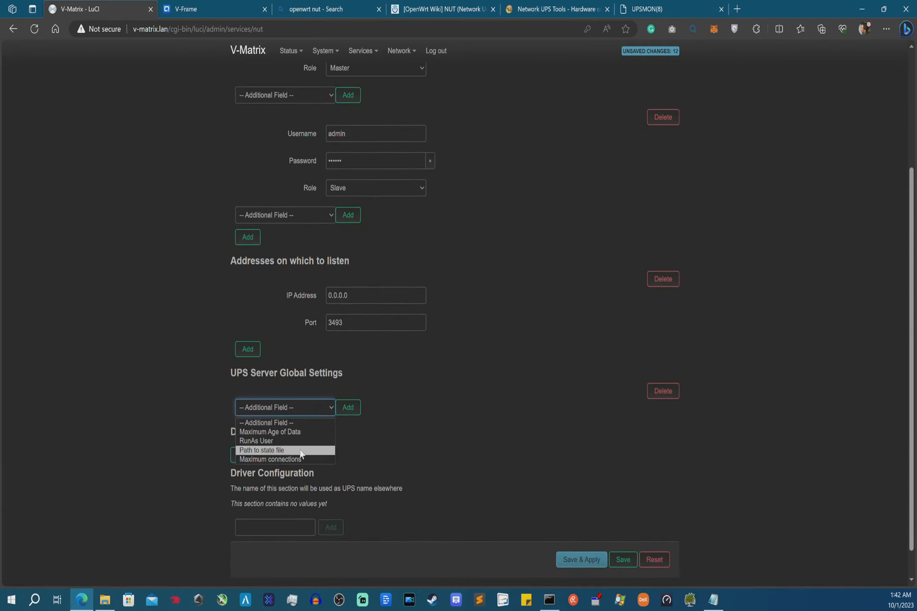
left_click(298, 441)
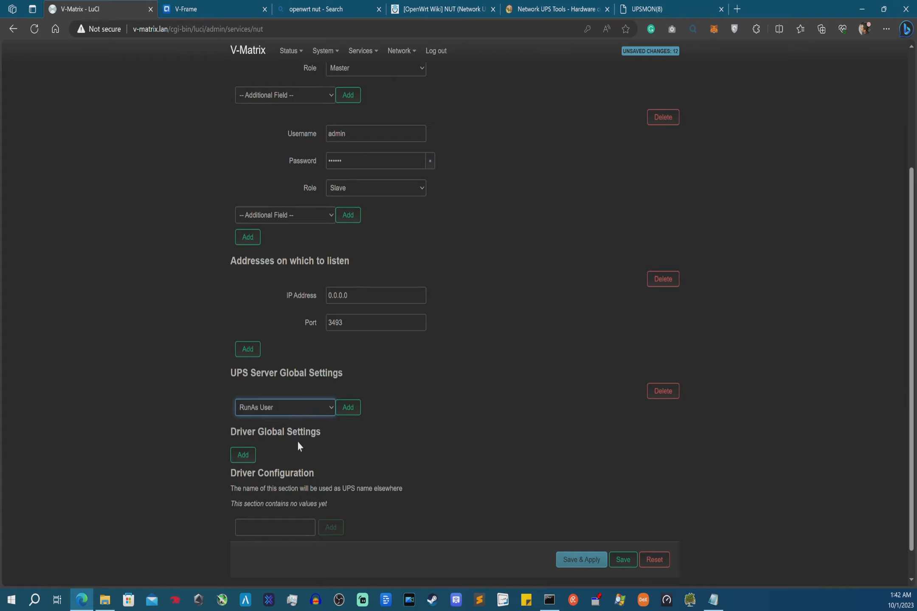
left_click(345, 412)
scroll(354, 484, "down", 4)
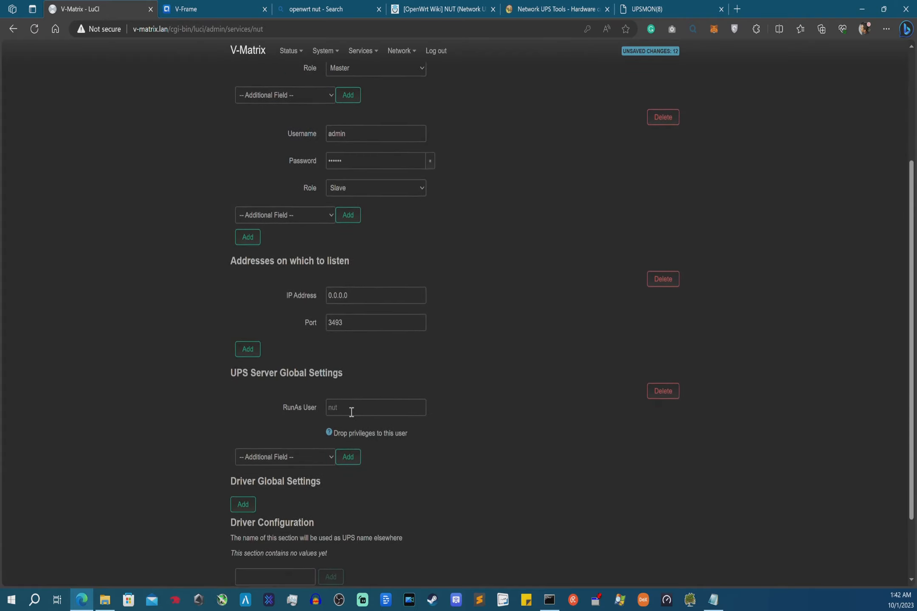
left_click(352, 410)
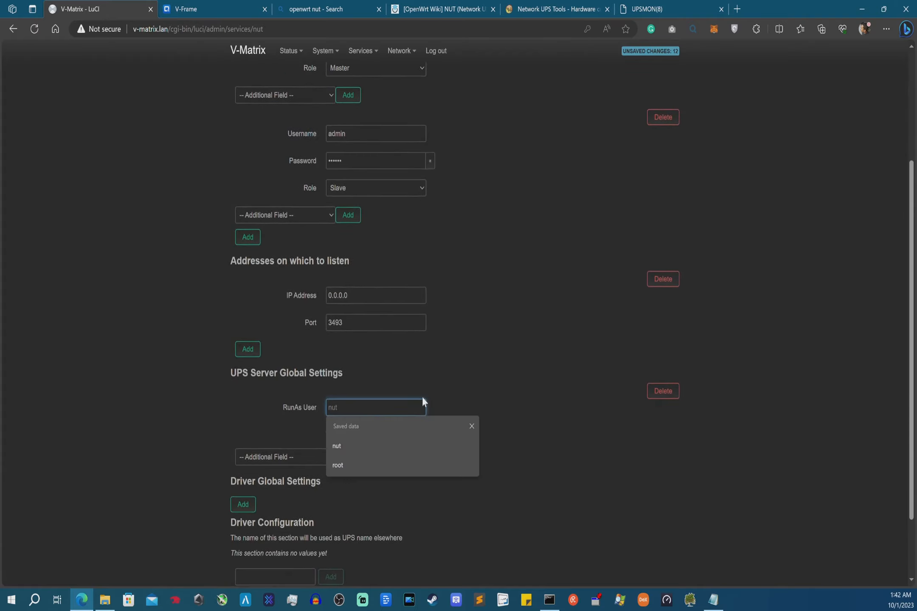
left_click(660, 393)
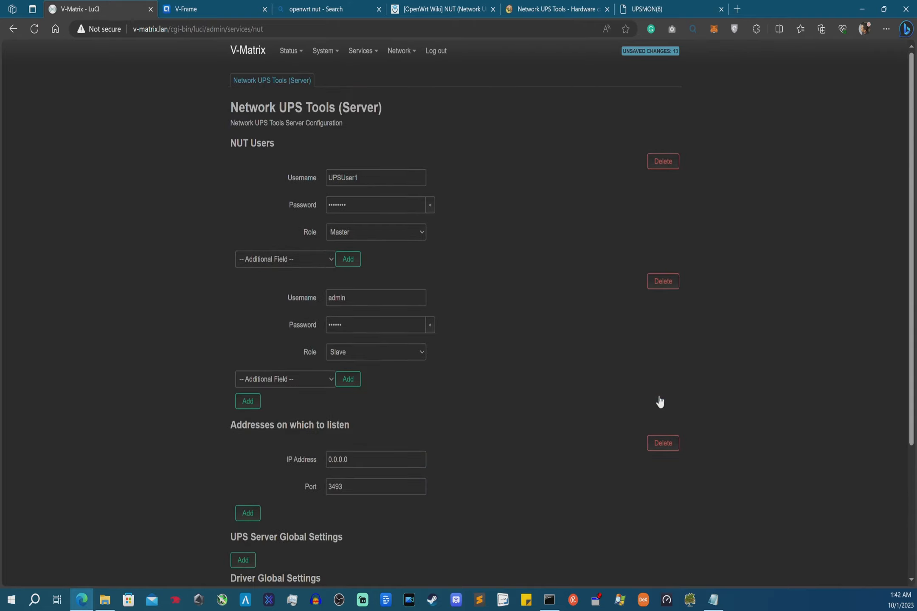
scroll(436, 345, "down", 4)
scroll(436, 345, "down", 1)
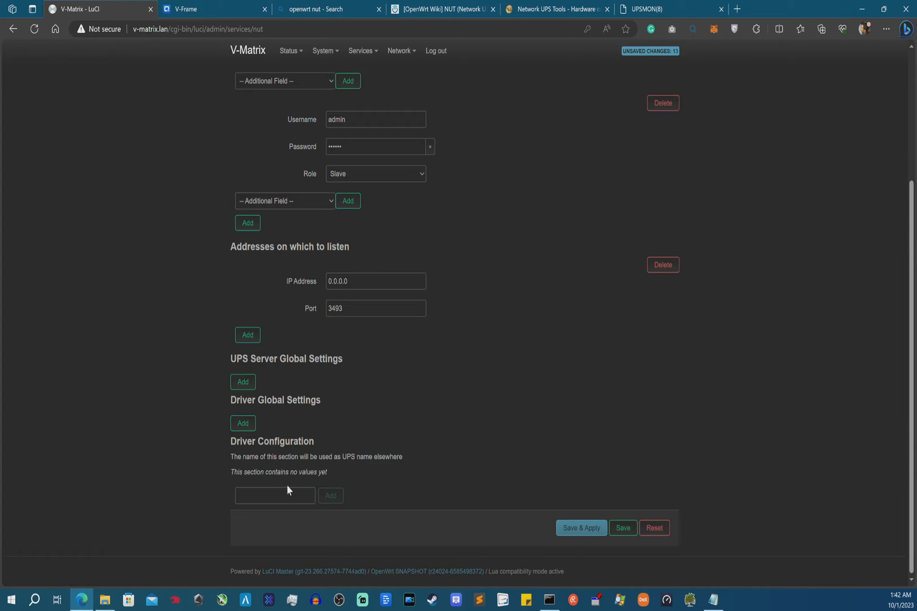
- Add a driver section named QNAPUPS, which defaults to driver usbhid-ups and port auto
left_click_drag(221, 441, 303, 473)
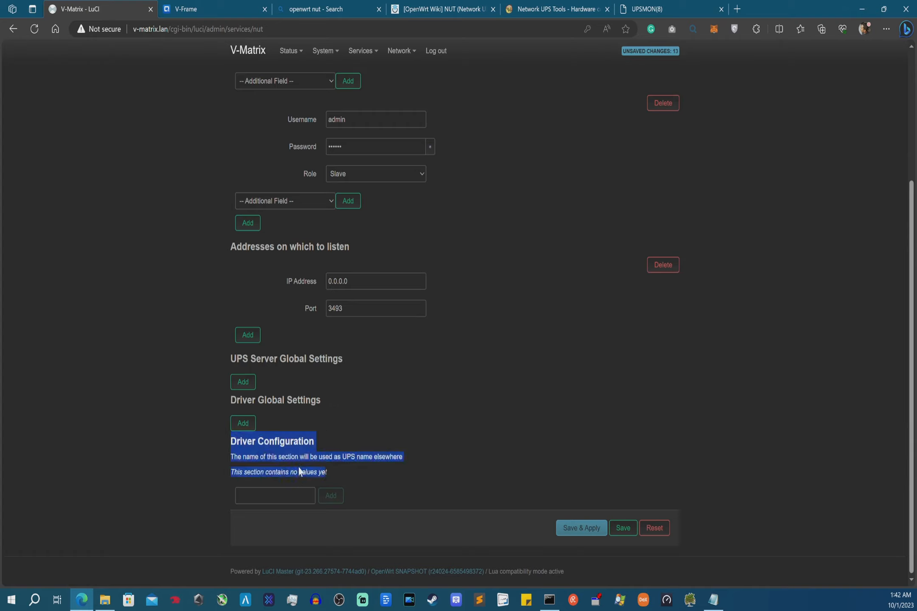
left_click(282, 457)
left_click(279, 493)
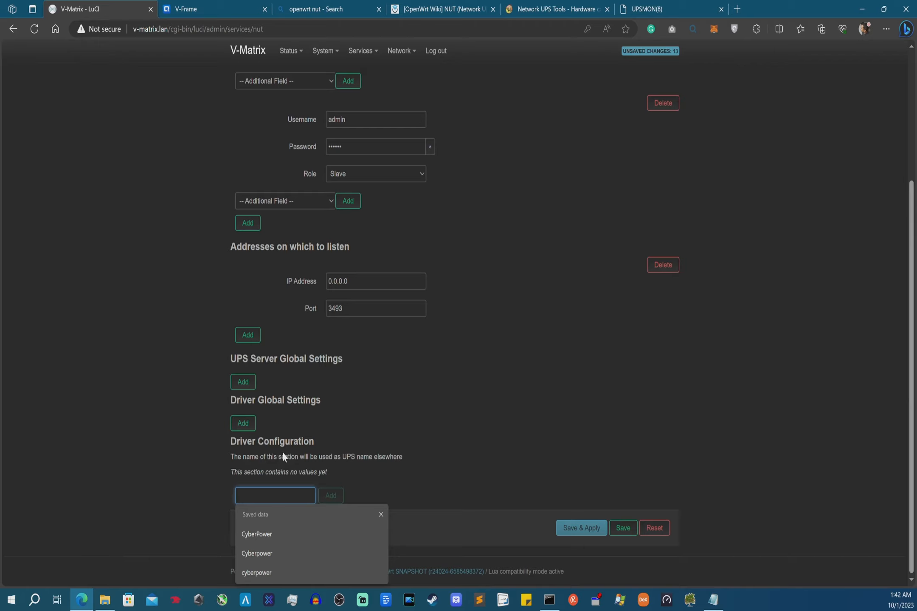
type("qnap")
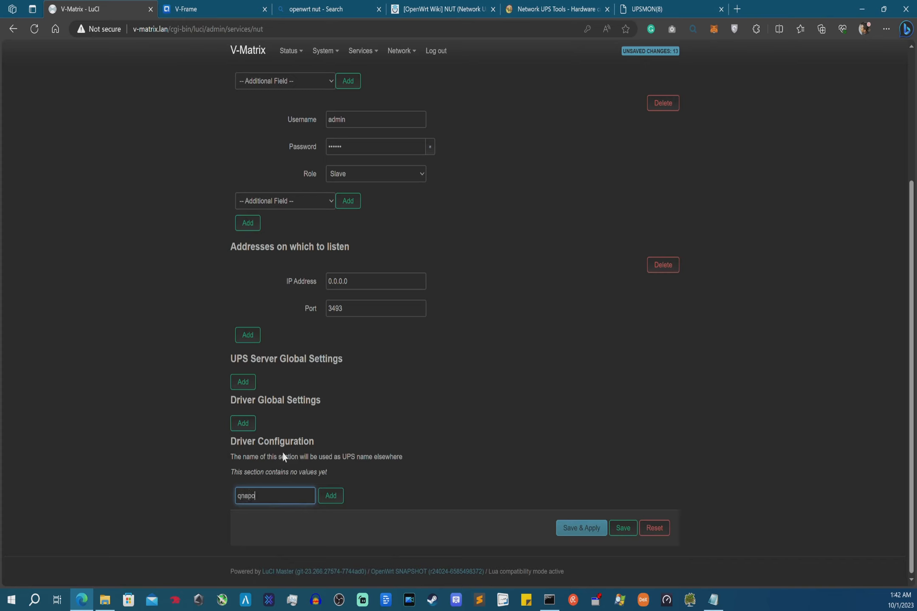
key("BackSpace")
type("pups")
left_click(330, 496)
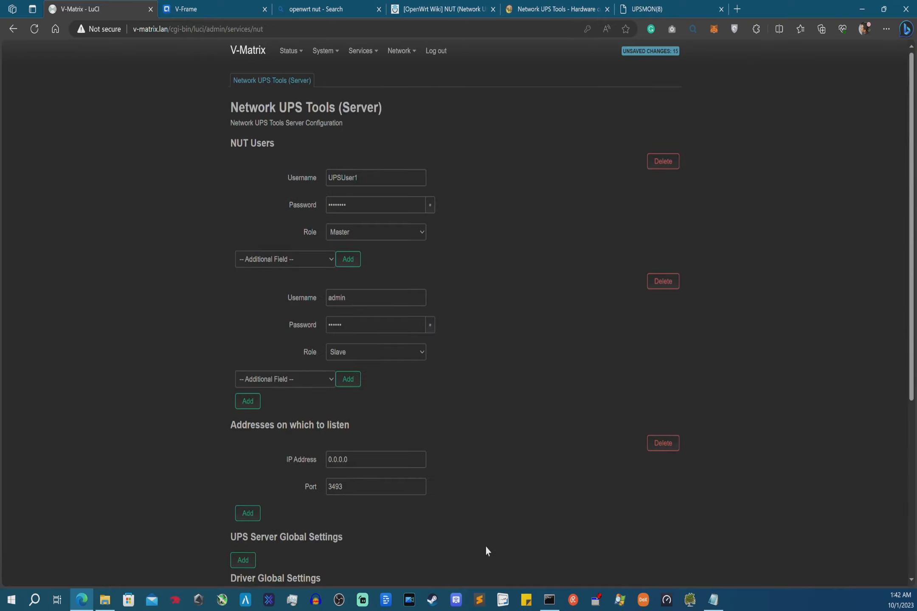
scroll(472, 537, "down", 1)
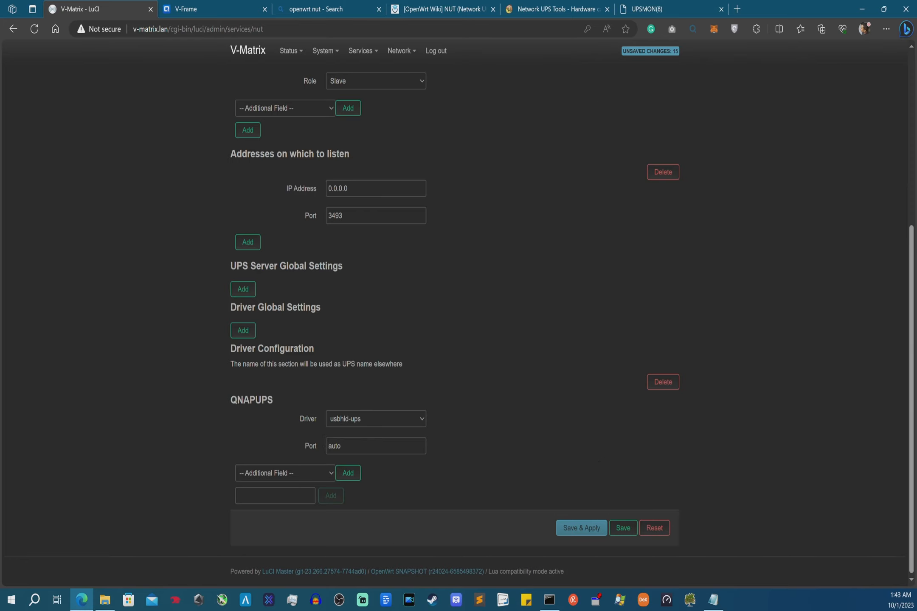
- Bring the SSH terminal forward and change to the router's /etc/config folder
left_click_drag(0, 255, 197, 173)
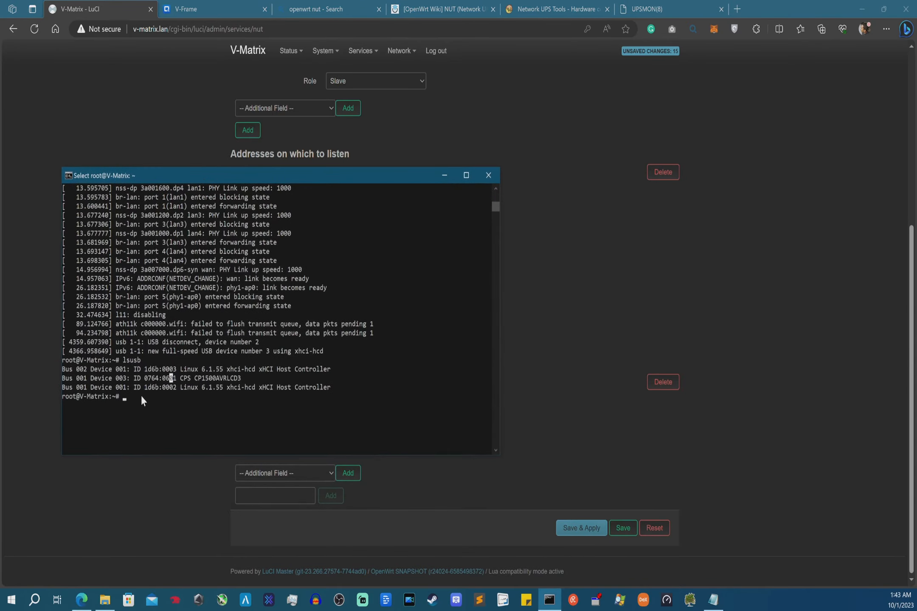
scroll(141, 395, "down", 2)
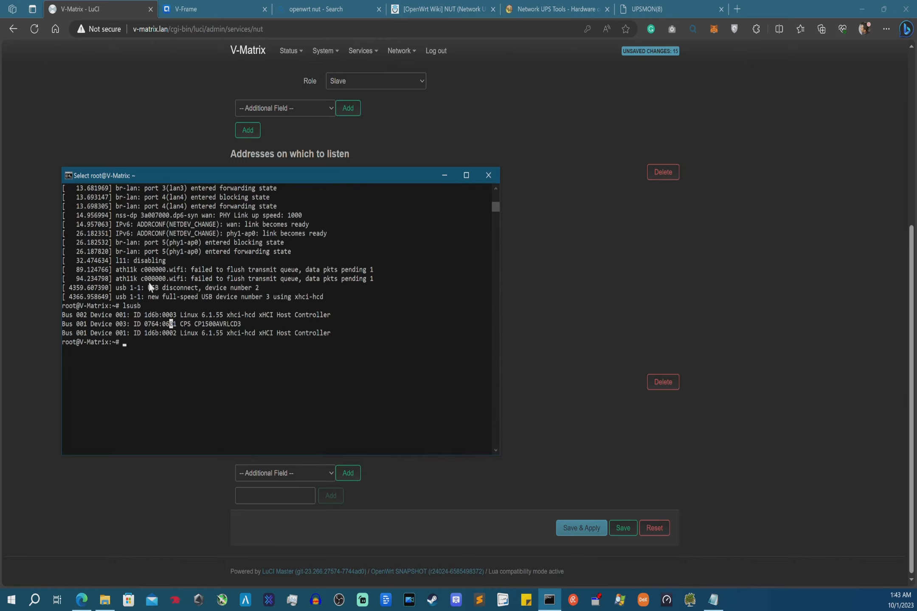
type("cd /etc/config")
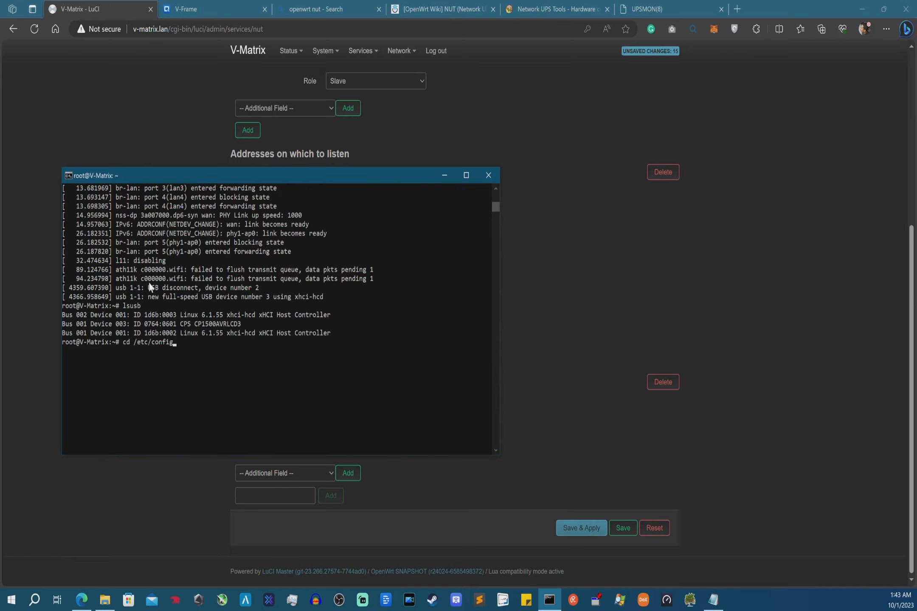
key("Return")
key("ctrl+l")
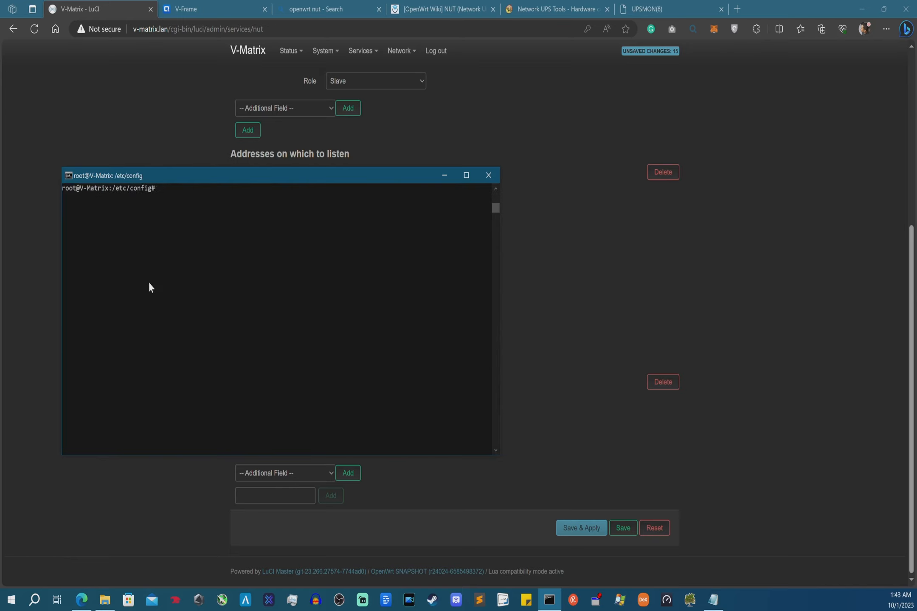
- List the config files with ls and print the still-empty nut_server file
type("ls")
key("Return")
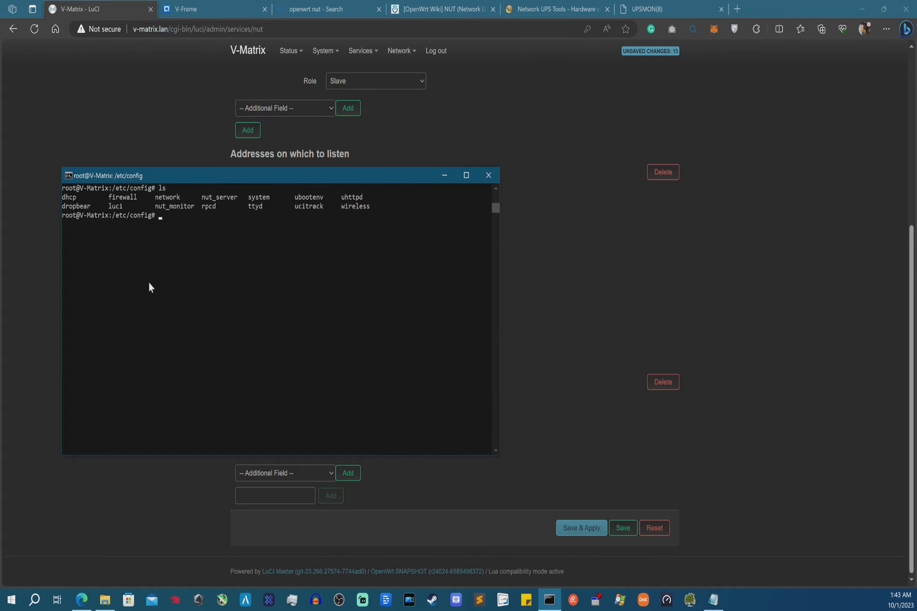
type("cat nut_monitor")
key("BackSpace")
key("BackSpace")
key("BackSpace")
key("BackSpace")
key("BackSpace")
key("BackSpace")
key("BackSpace")
type("server")
key("Return")
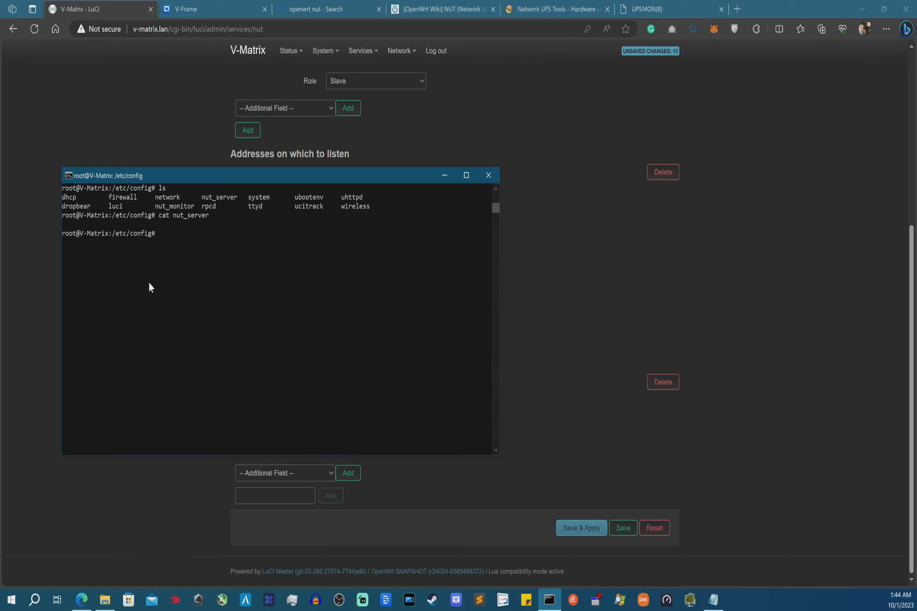
- Save & Apply the NUT settings, reprint nut_server to see them, and type ps | grep nut
left_click(586, 530)
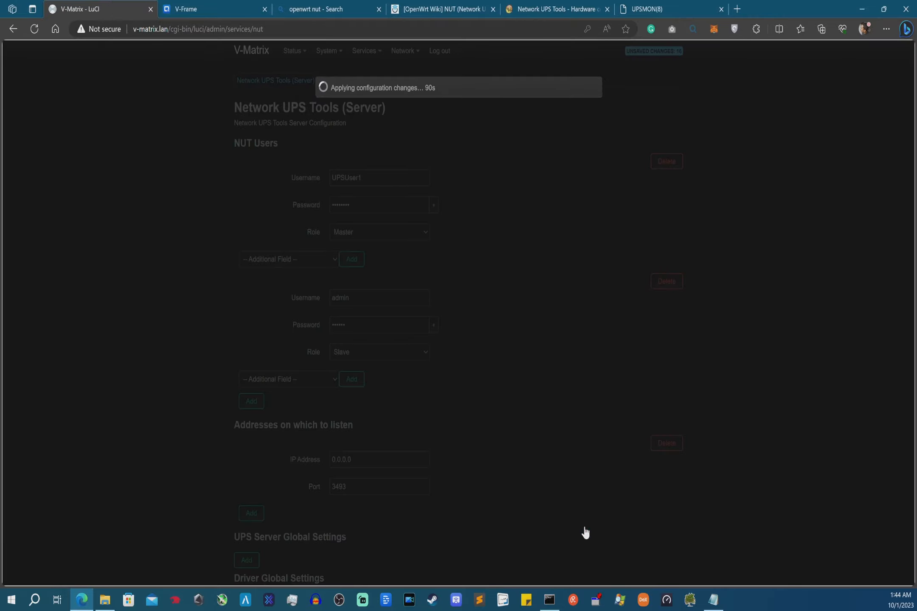
left_click(550, 599)
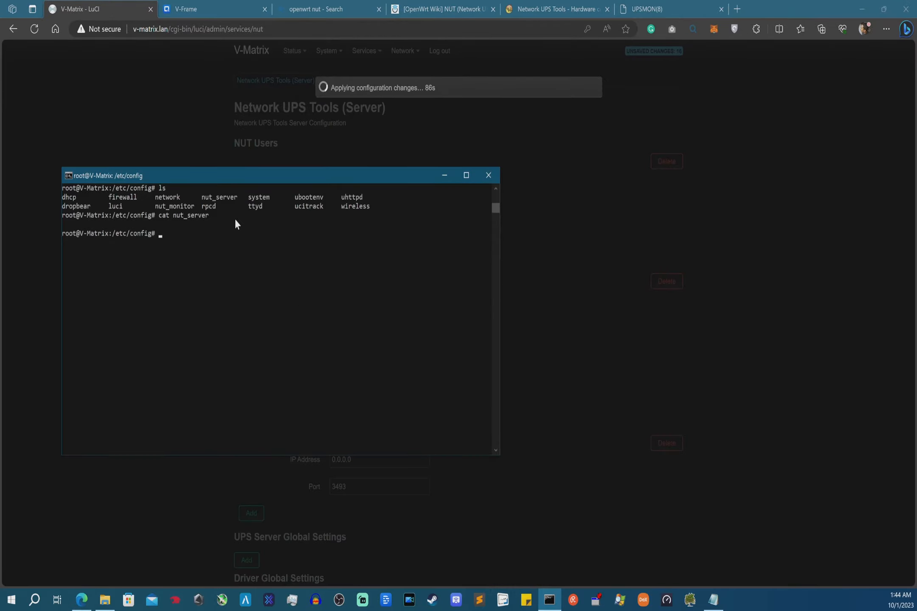
key("Up")
key("Return")
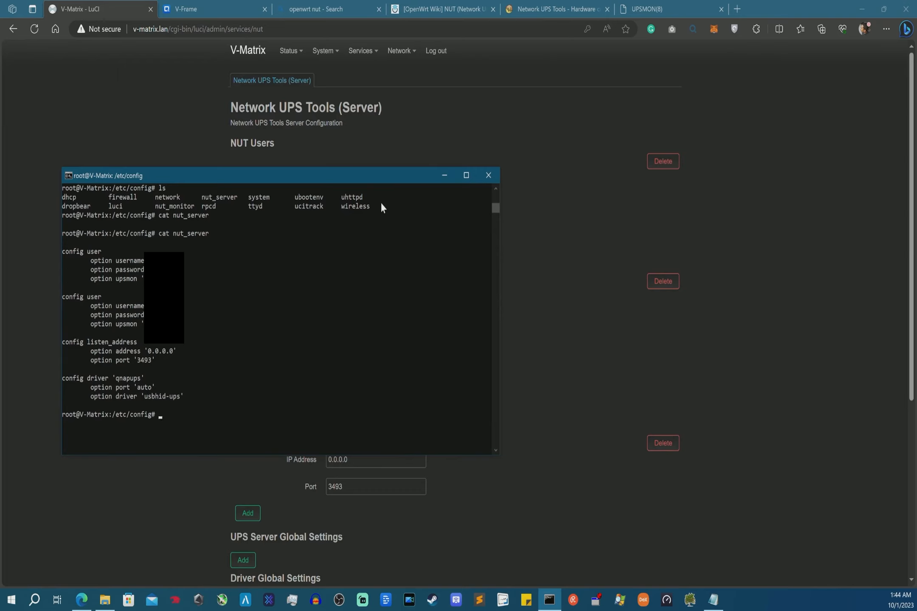
type("ps |")
type("grep nut")
- Run ps | grep nut to check for NUT processes, then reboot the router
key("Return")
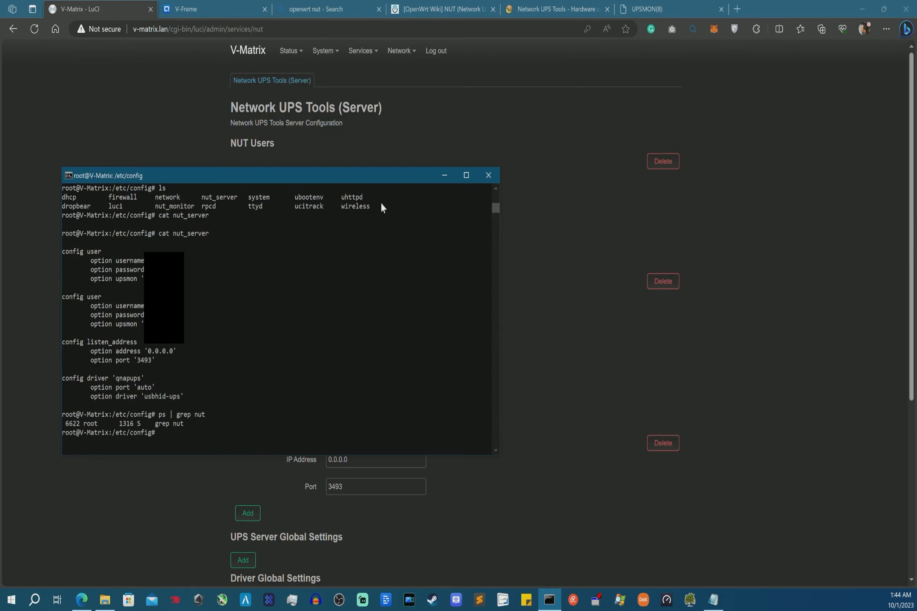
left_click_drag(375, 180, 388, 238)
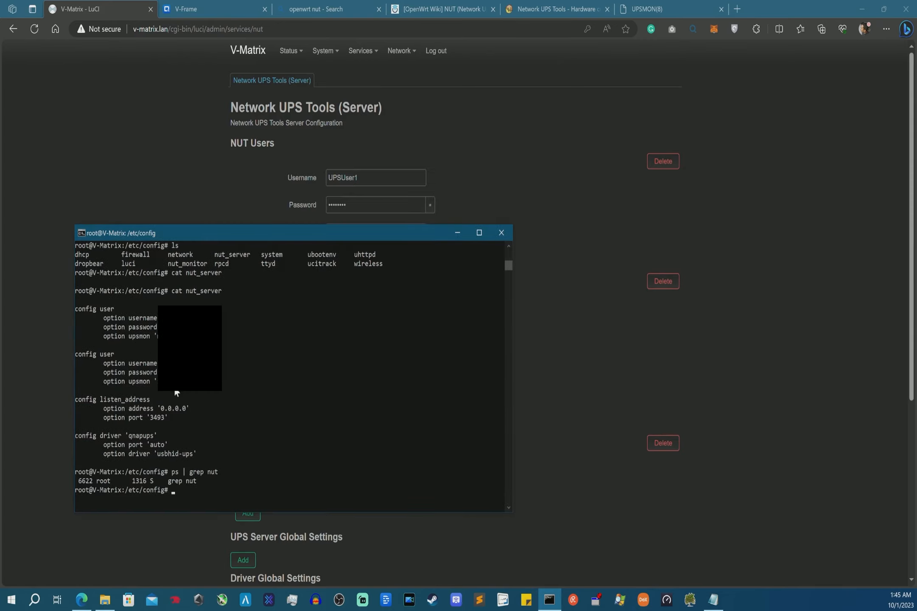
type("reboot")
key("Return")
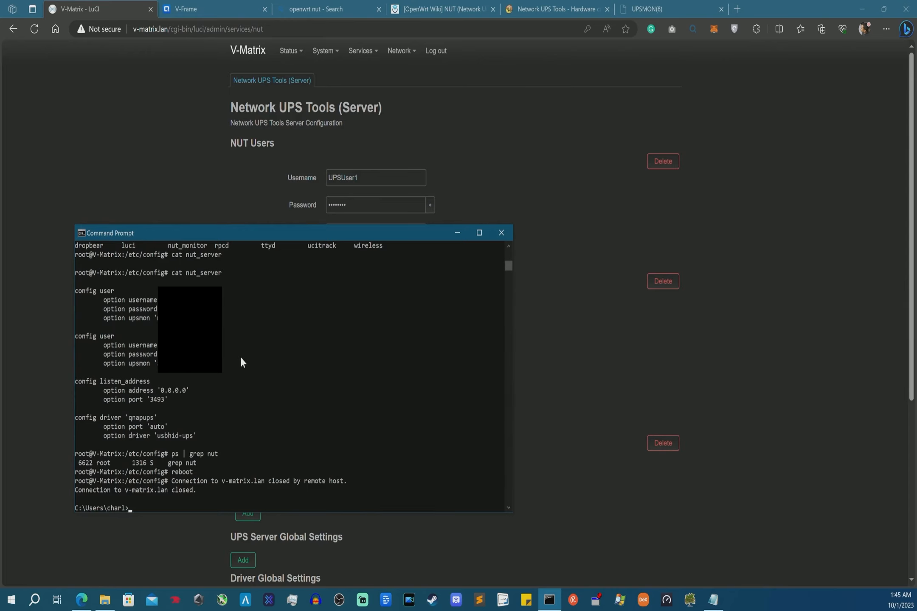
left_click(312, 2)
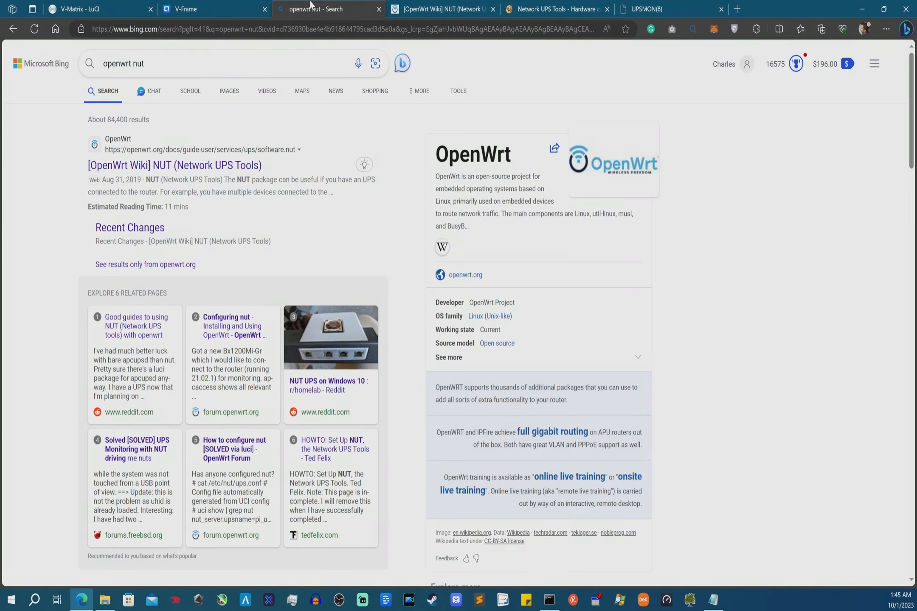
- Go to google.com and search for 'windows nut client' using the suggestion
left_click(170, 31)
type("goo")
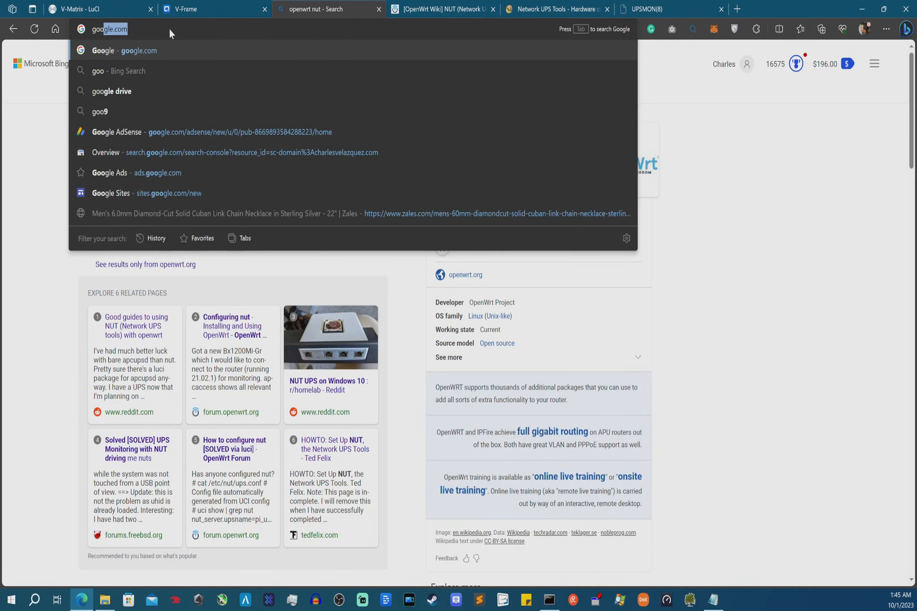
key("Return")
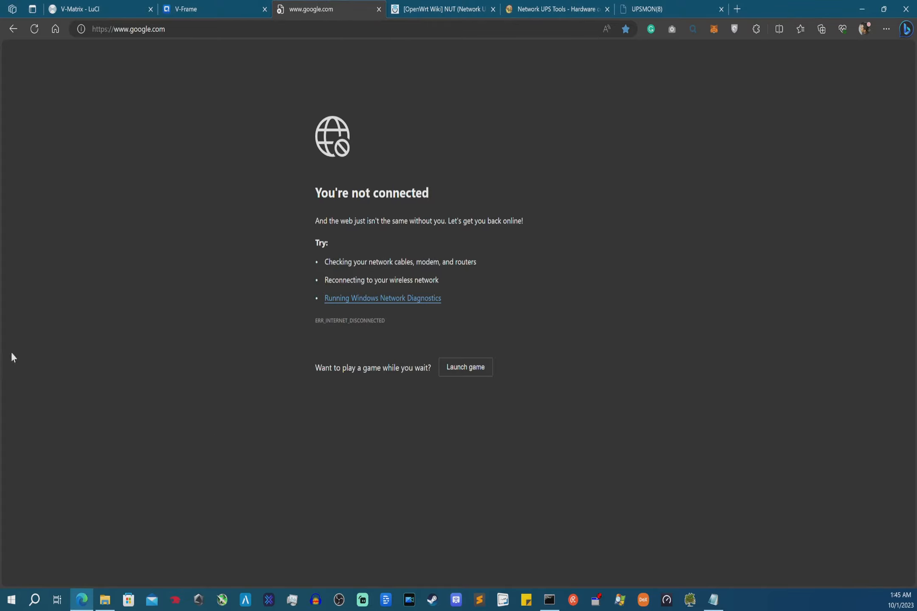
type("win")
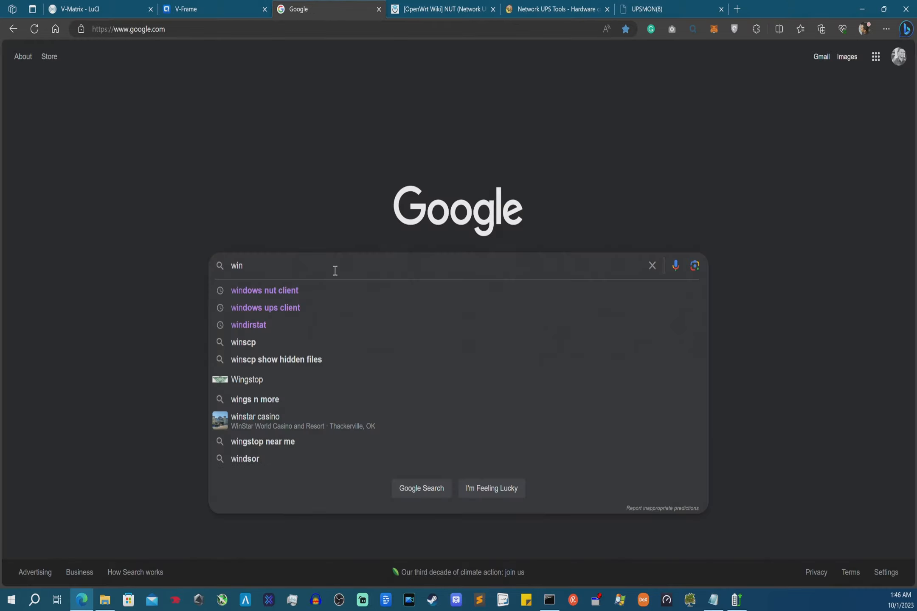
key("Down")
key("Return")
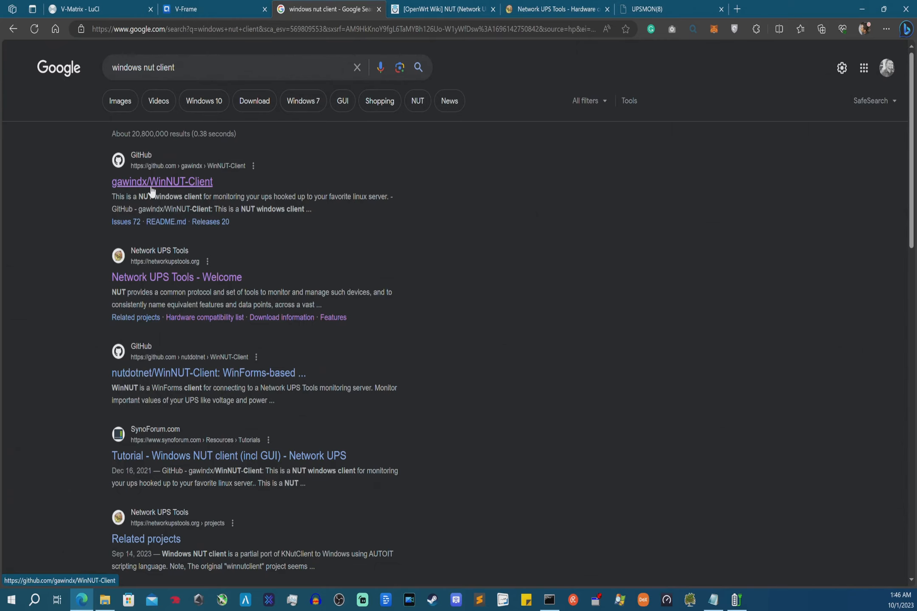
- Open the gawindx/WinNUT-Client repository's v2.0.7722.30975 release, then reposition the WinNUT window
left_click(178, 186)
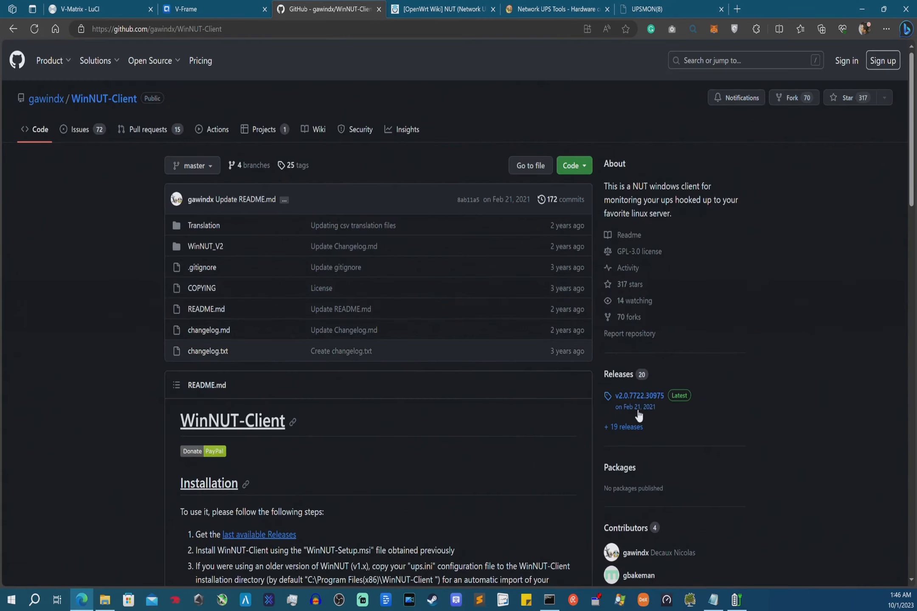
left_click(635, 399)
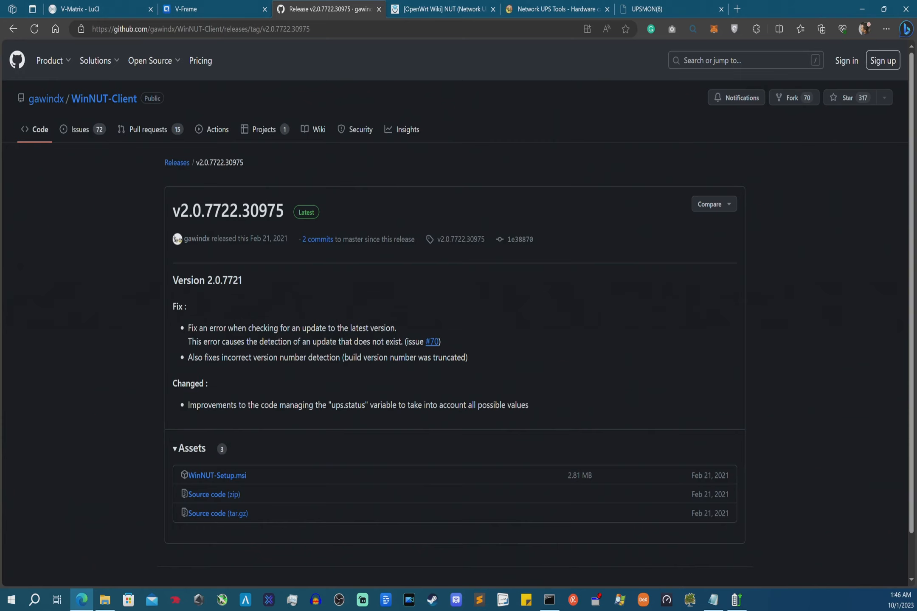
left_click_drag(378, 257, 334, 203)
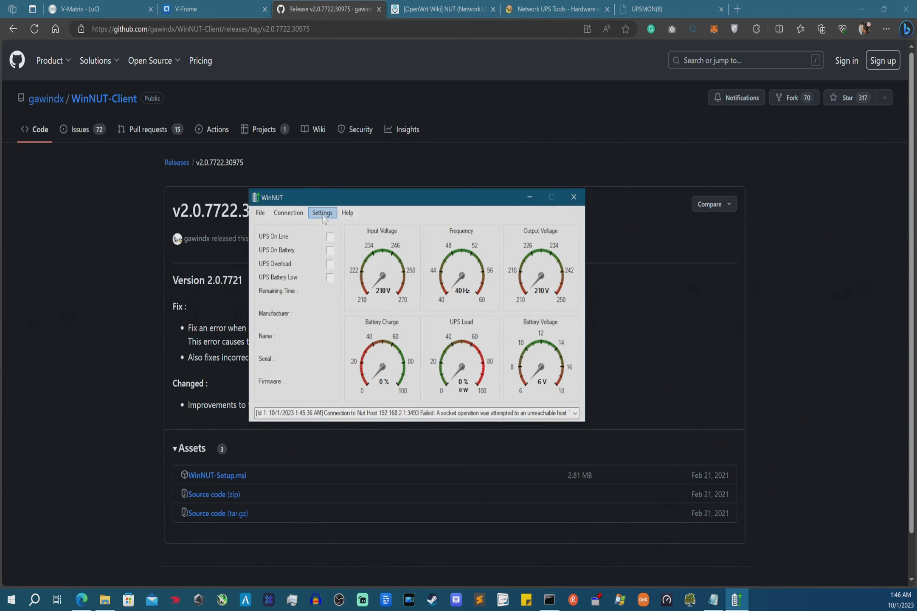
- Check WinNUT's host 192.168.2.1, port 3493 and UPS name qnapups against LuCI's QNAPUPS section
left_click(324, 218)
left_click_drag(235, 240, 136, 190)
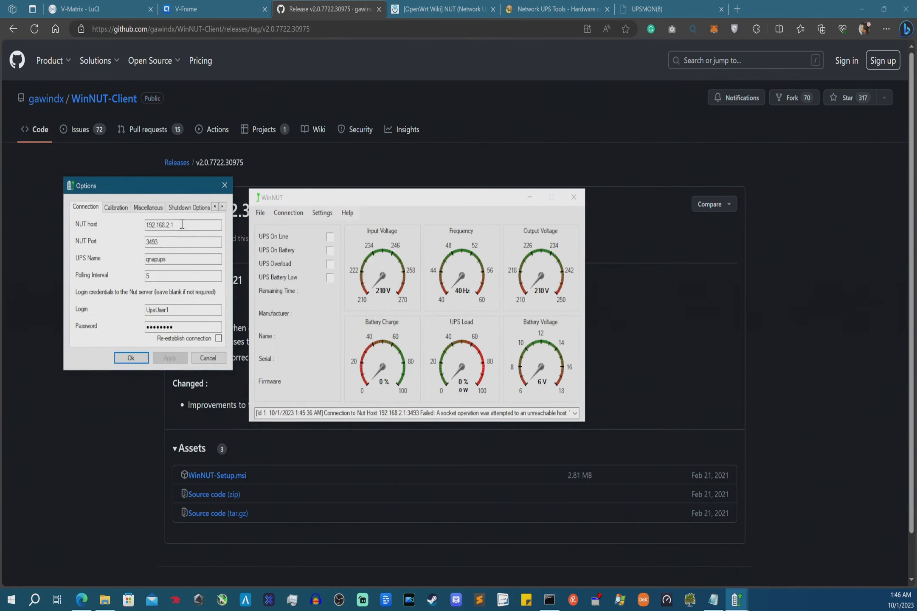
left_click_drag(220, 225, 128, 228)
left_click(154, 241)
double_click(159, 259)
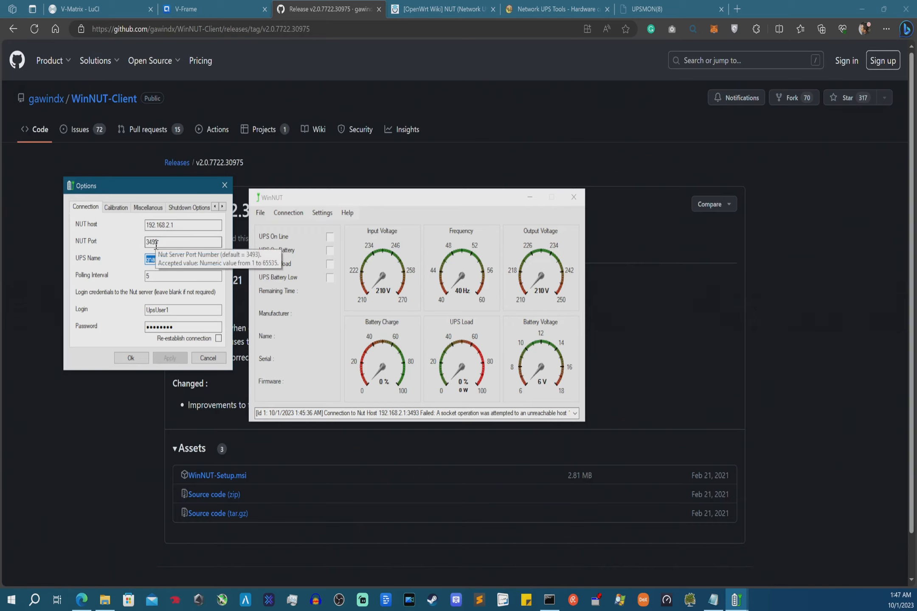
left_click(113, 5)
scroll(322, 455, "down", 5)
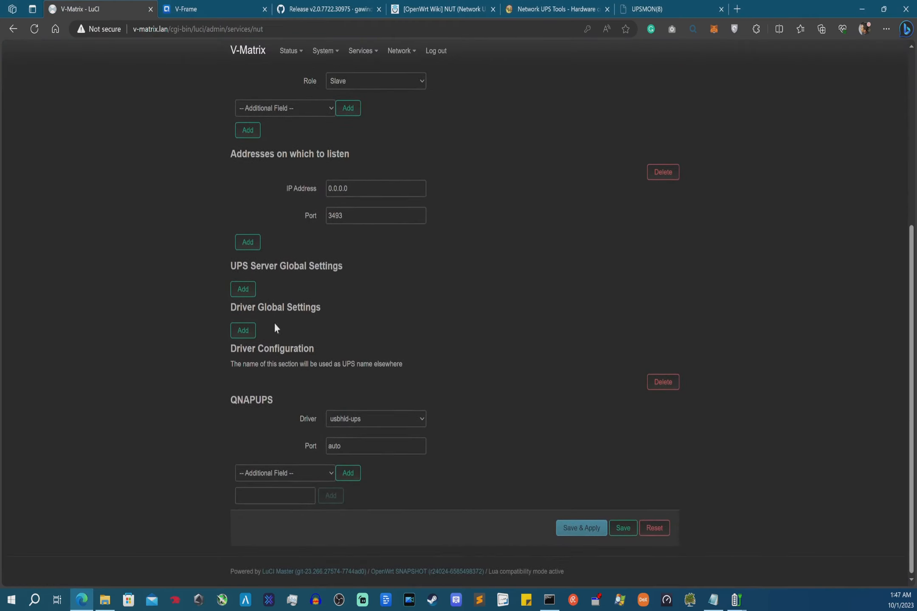
left_click_drag(246, 400, 273, 401)
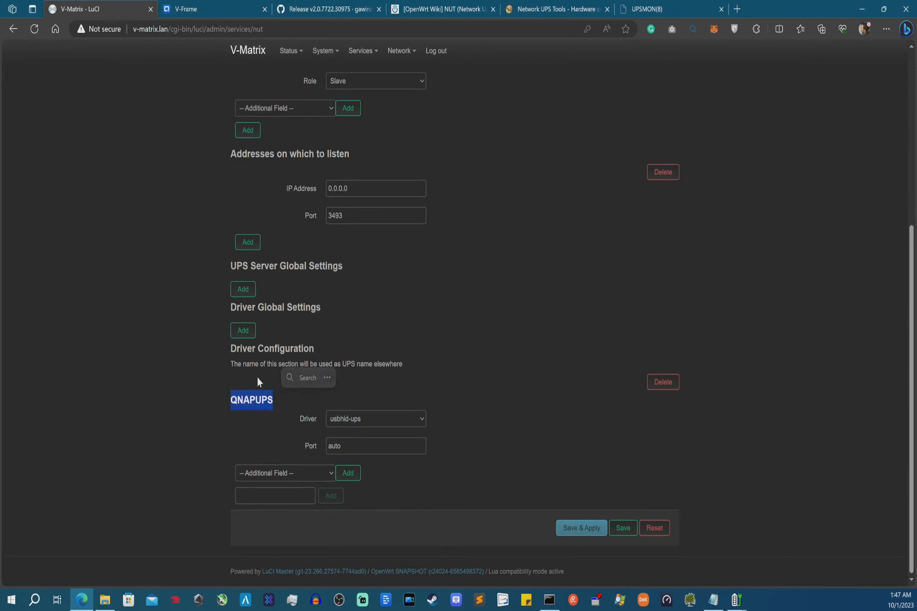
double_click(242, 400)
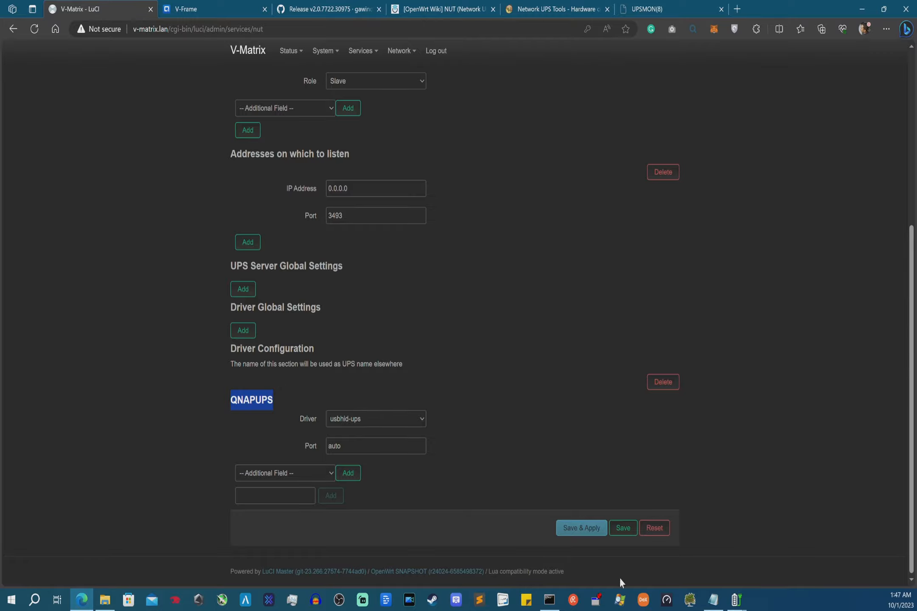
- Back in WinNUT options, review the polling interval and confirm with Ok to connect
left_click(737, 600)
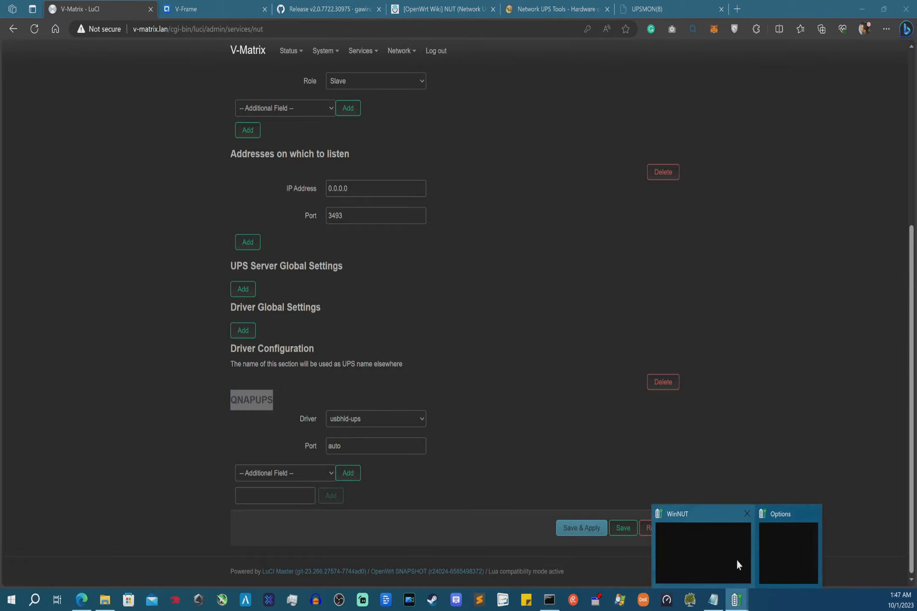
mouse_move(728, 543)
left_click(776, 531)
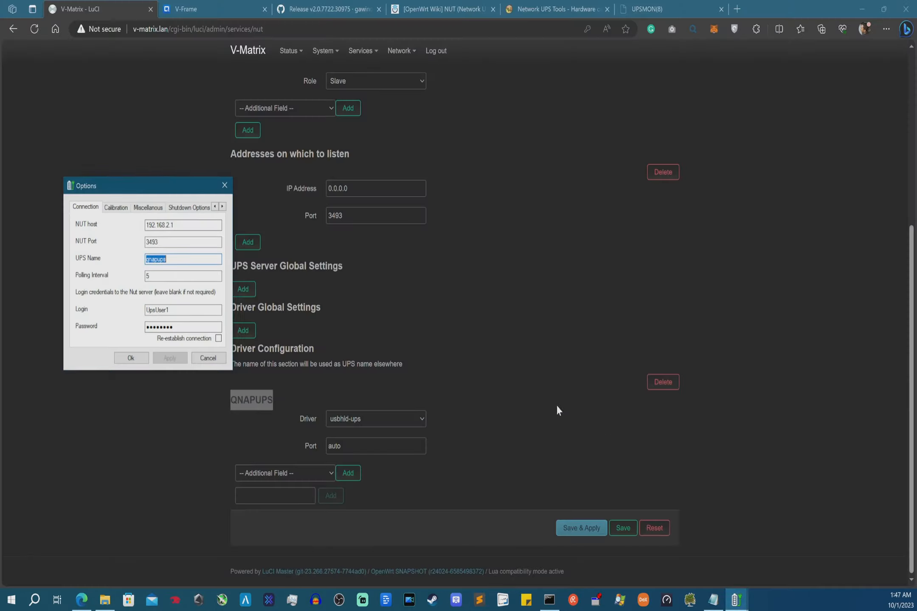
left_click(179, 258)
double_click(147, 277)
scroll(528, 290, "up", 5)
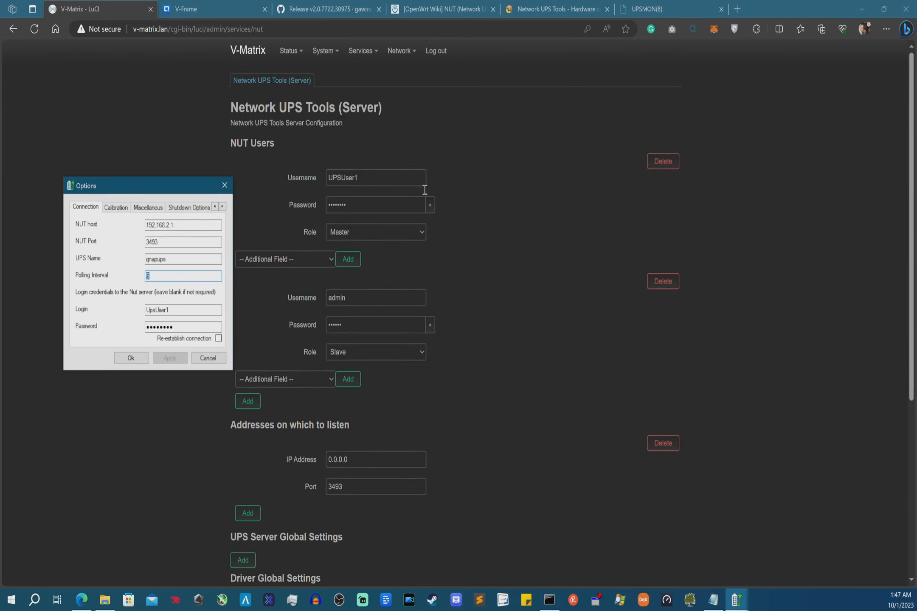
left_click(131, 358)
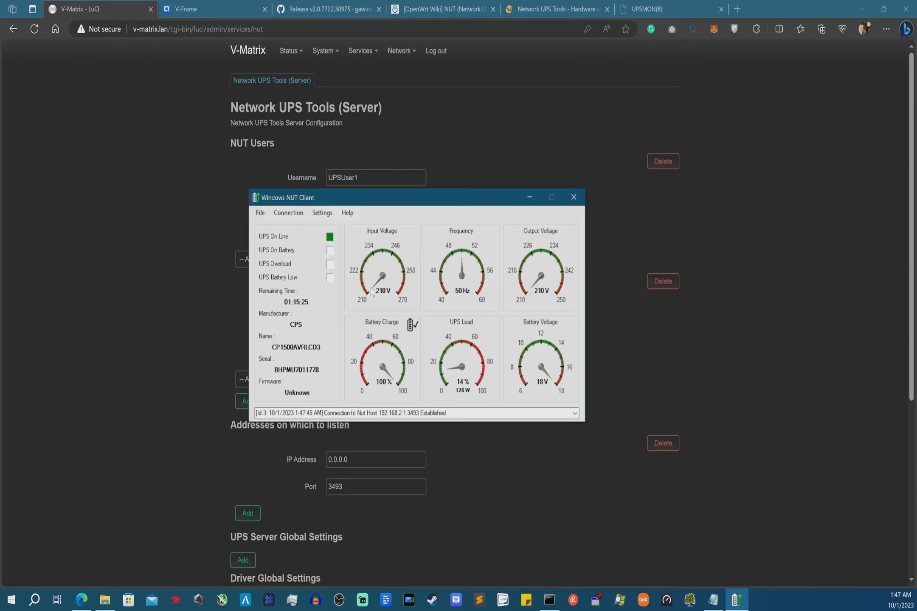
- View the expanded qnapups UPS variable list, close it, and move the NUT client aside
left_click(261, 214)
left_click(274, 238)
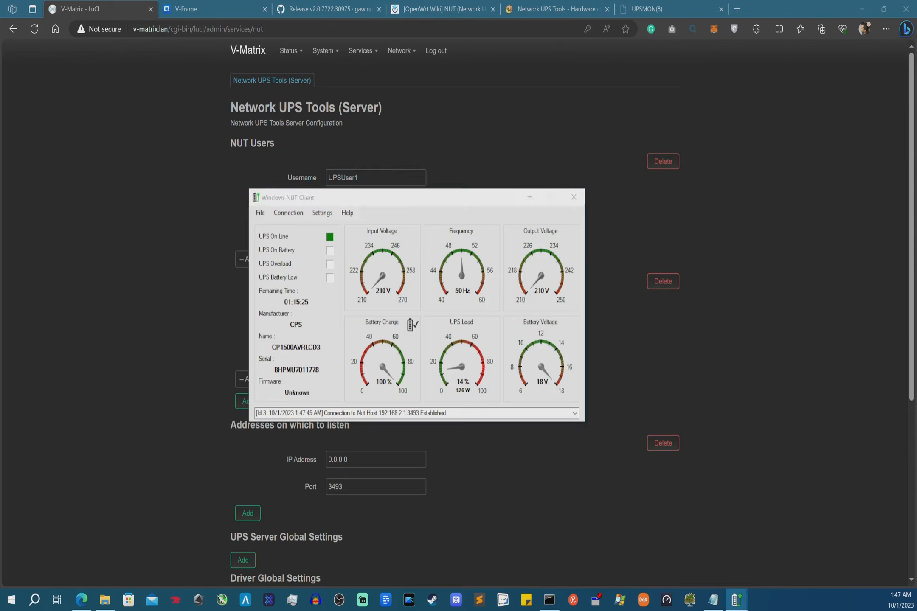
left_click(255, 241)
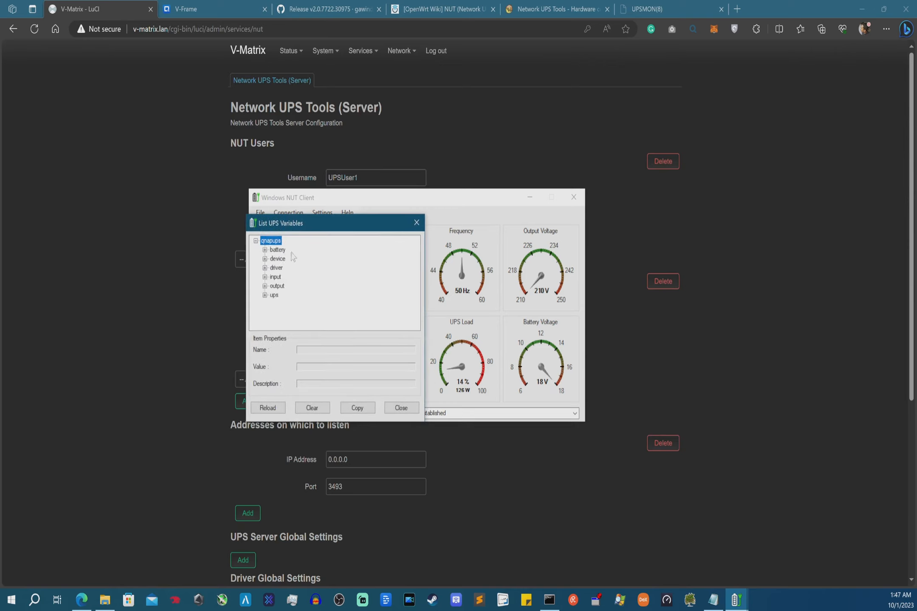
left_click(402, 408)
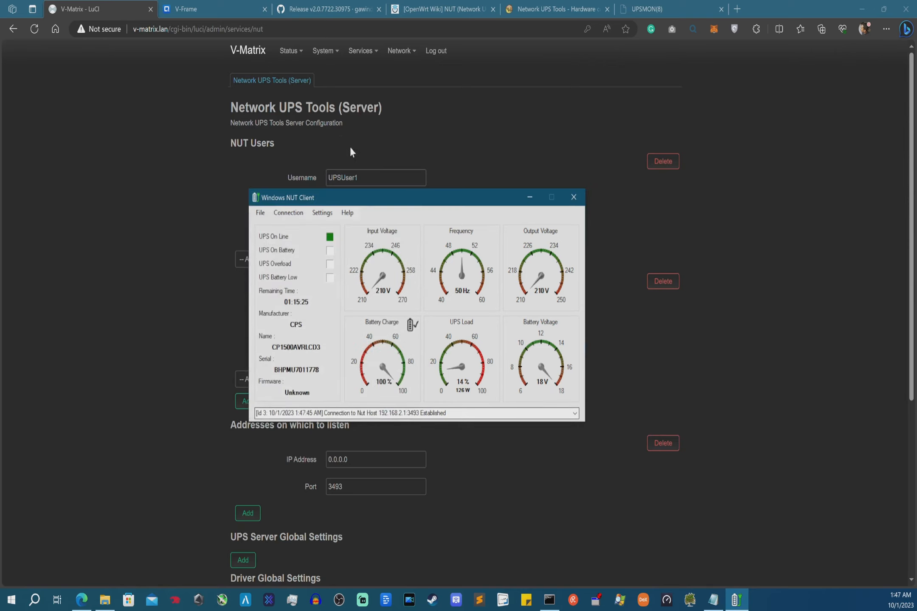
left_click_drag(397, 206, 343, 212)
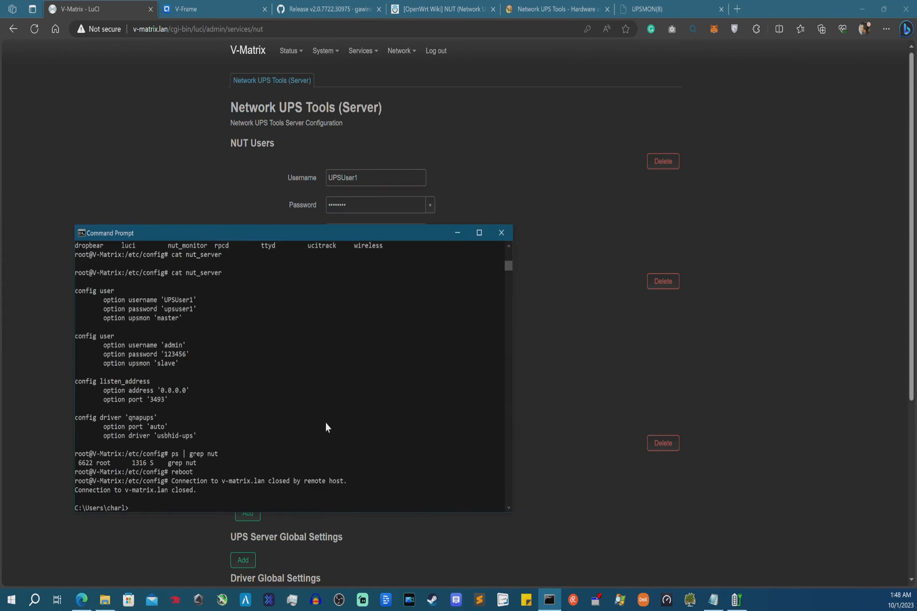
left_click_drag(172, 454, 223, 458)
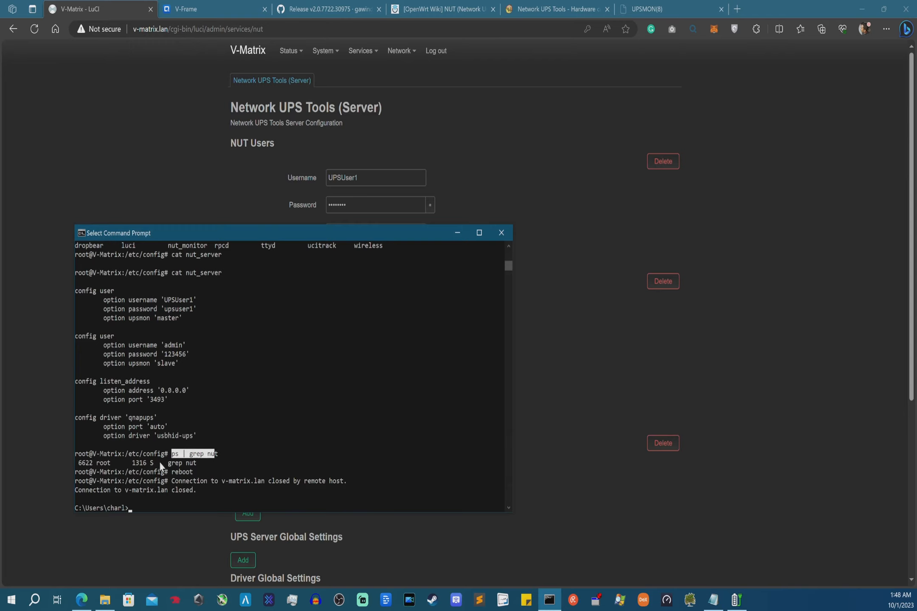
left_click_drag(78, 463, 198, 463)
left_click(198, 464)
key("Up")
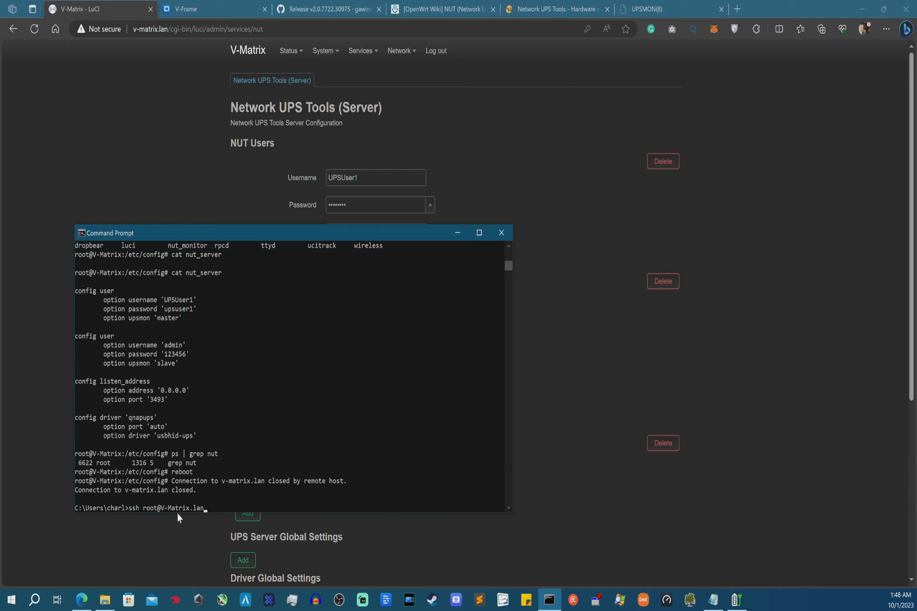
key("Return")
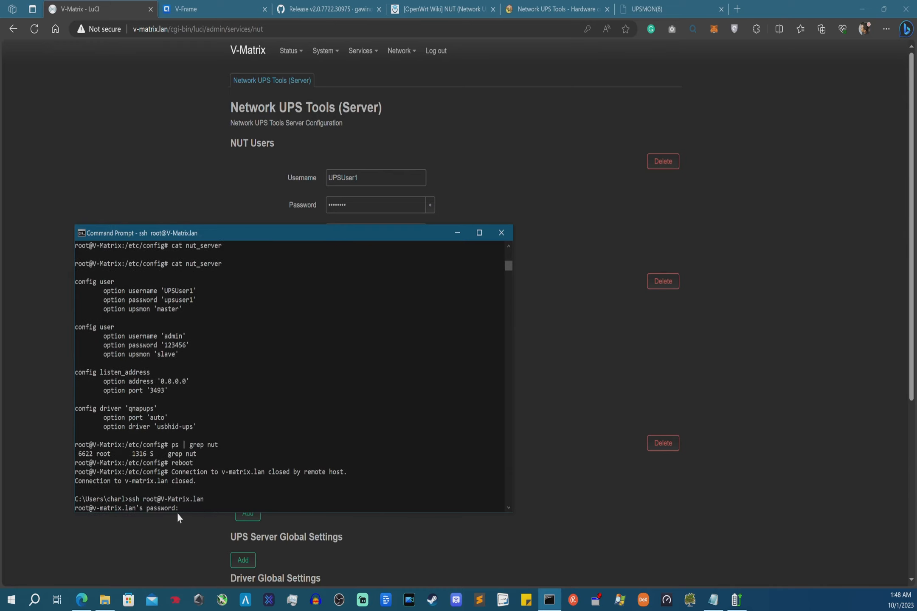
key("Return")
- Run ps | grep nut and highlight the running usbhid-ups -D -a qnapups driver process
type("gre")
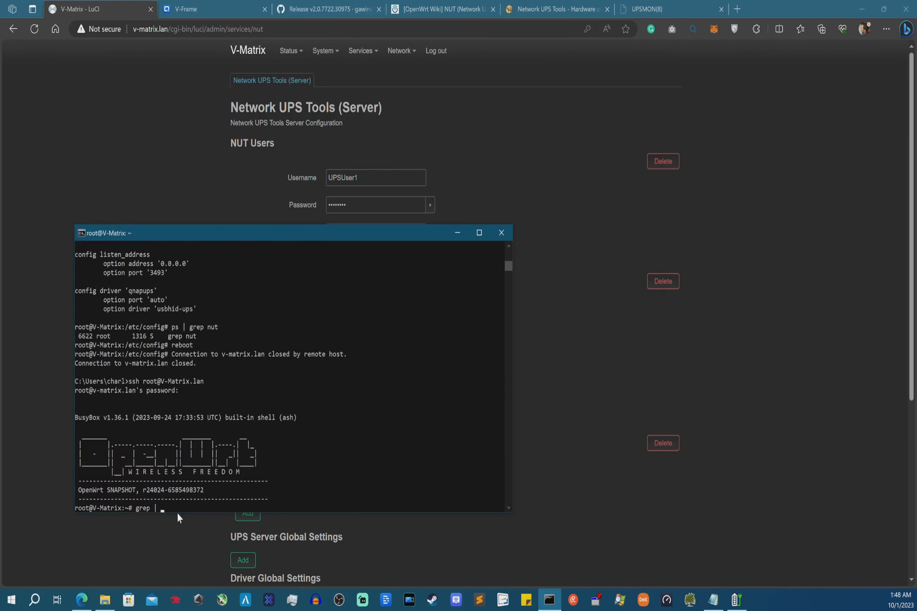
type("p |")
key("BackSpace")
key("BackSpace")
key("BackSpace")
key("BackSpace")
key("BackSpace")
key("BackSpace")
type("ps | grep nut")
key("Return")
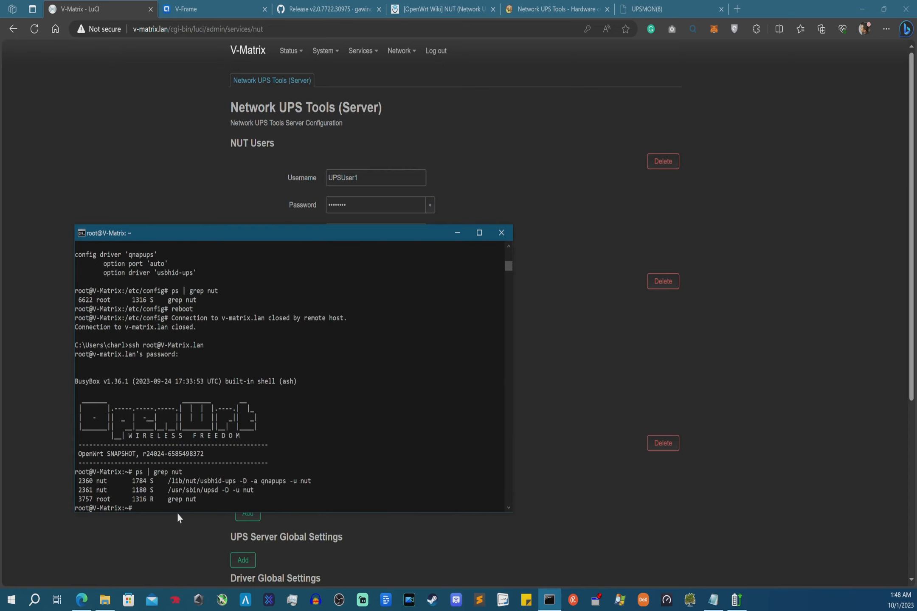
type("service net_server restart")
left_click(269, 482)
left_click(280, 483)
left_click_drag(288, 482, 234, 483)
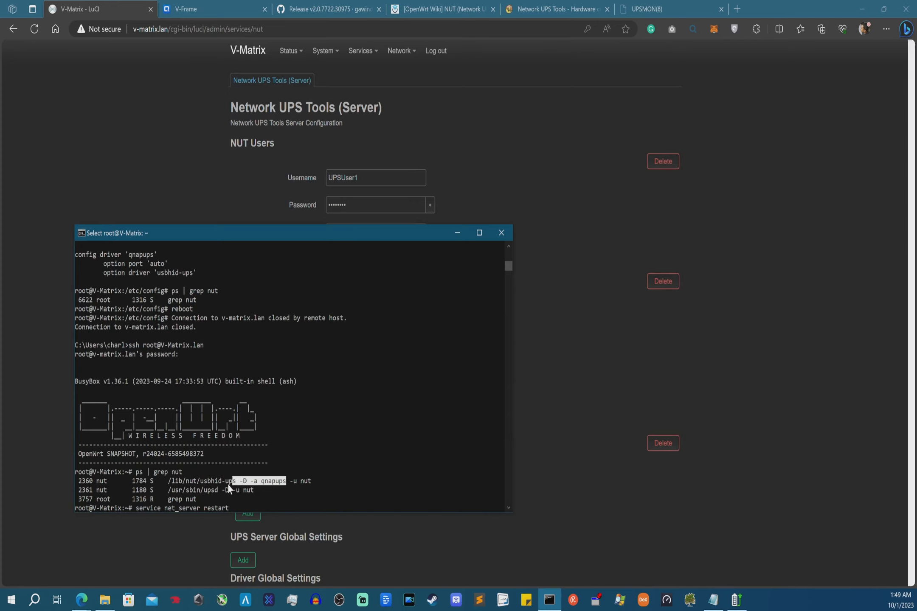
- Clear the service restart command, leaving upsdrvctl -u root at the router prompt
key("BackSpace")
key("BackSpace")
key("BackSpace")
key("BackSpace")
key("BackSpace")
key("BackSpace")
key("BackSpace")
key("BackSpace")
key("BackSpace")
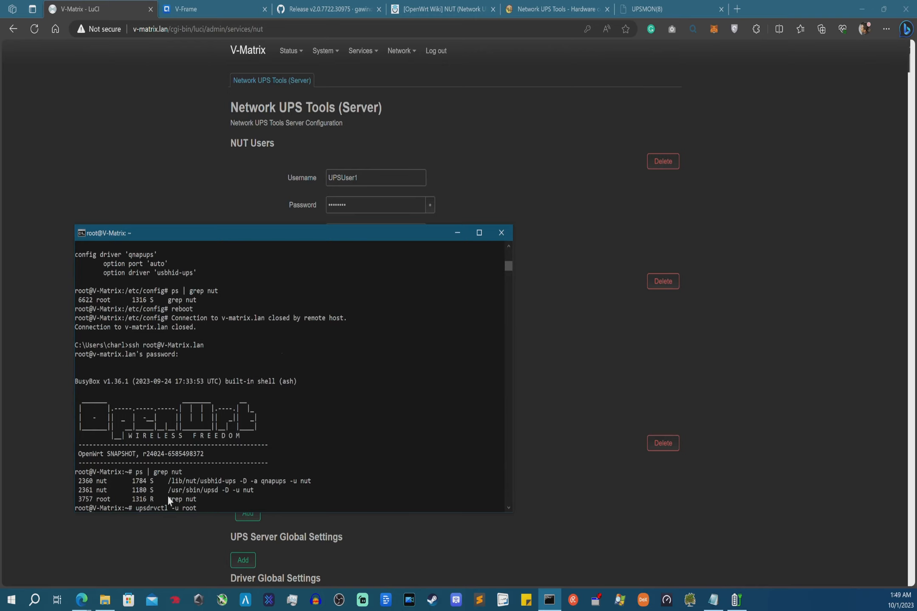
- Type upsdrvctl start, check the usbhid-ups and upsd process lines, then erase it
type("start")
left_click(83, 480)
left_click_drag(83, 480, 253, 496)
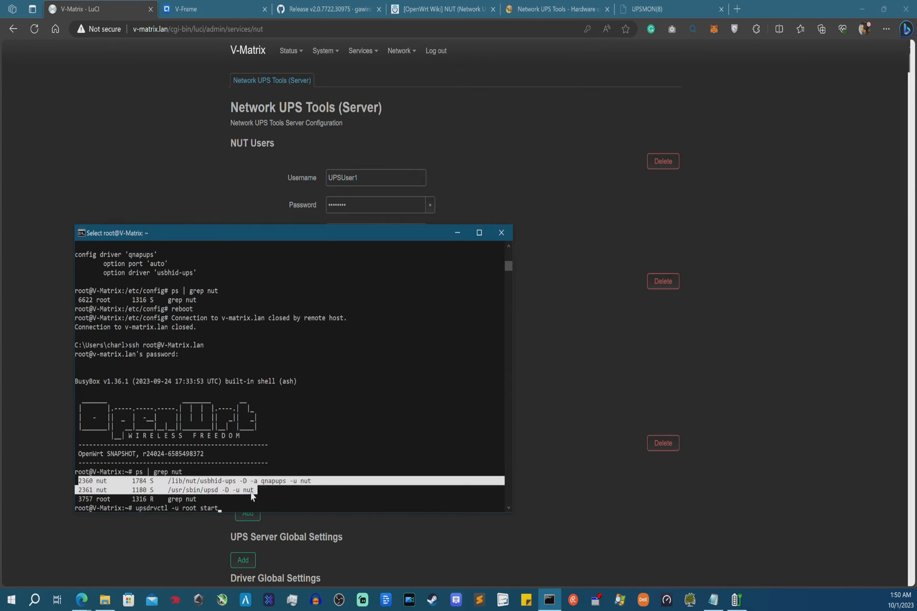
left_click(222, 507)
key("Escape")
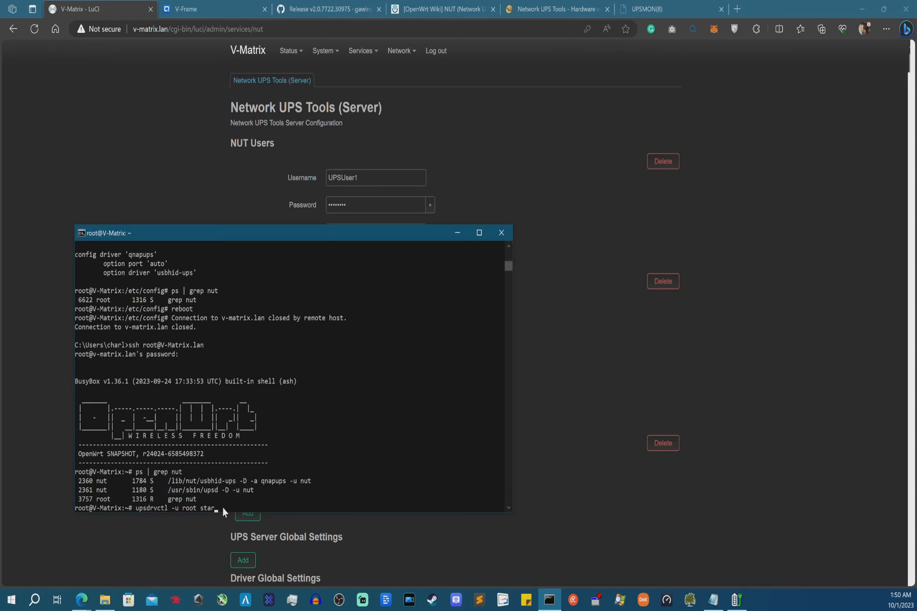
key("BackSpace")
key("BackSpace")
key("BackSpace")
key("BackSpace")
key("BackSpace")
key("BackSpace")
key("BackSpace")
key("BackSpace")
key("BackSpace")
key("BackSpace")
key("BackSpace")
key("BackSpace")
key("BackSpace")
key("BackSpace")
key("BackSpace")
key("BackSpace")
key("BackSpace")
key("BackSpace")
key("BackSpace")
key("BackSpace")
- Compose kill -9 2360 2361 to stop the usbhid-ups and upsd processes
type("kill")
left_click_drag(136, 469, 180, 472)
left_click_drag(79, 481, 93, 491)
left_click(181, 508)
type("2361")
key("Left")
key("Left")
key("Left")
key("Left")
type("-90")
key("BackSpace")
- Abandon the kill command and bring the Windows NUT Client to mid-screen
left_click_drag(78, 481, 88, 493)
left_click(88, 490)
left_click(201, 508)
key("BackSpace")
key("BackSpace")
key("BackSpace")
key("BackSpace")
key("BackSpace")
key("BackSpace")
key("BackSpace")
key("BackSpace")
key("BackSpace")
key("Delete")
key("Delete")
key("Delete")
key("Delete")
key("Delete")
key("Delete")
key("Delete")
key("Delete")
left_click(736, 599)
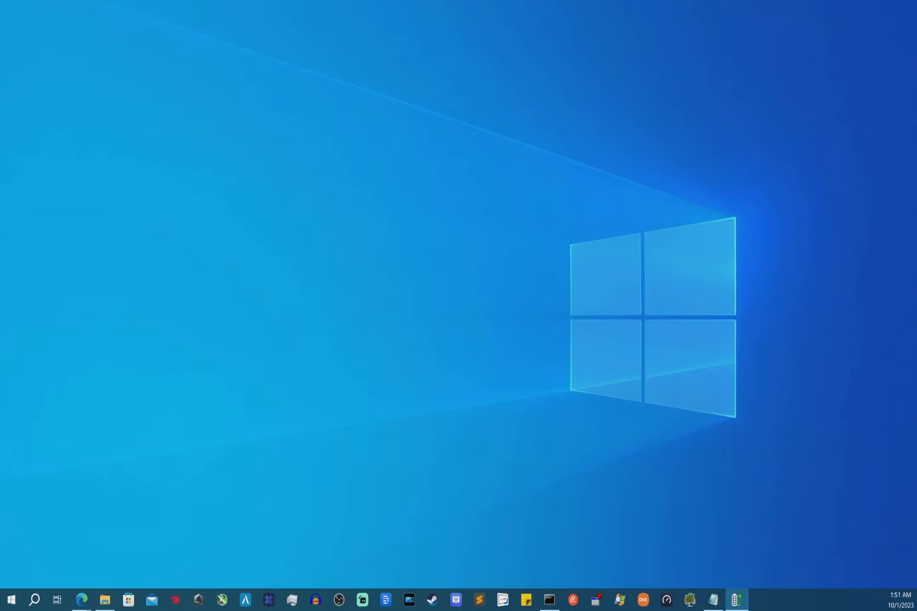
left_click_drag(0, 204, 434, 149)
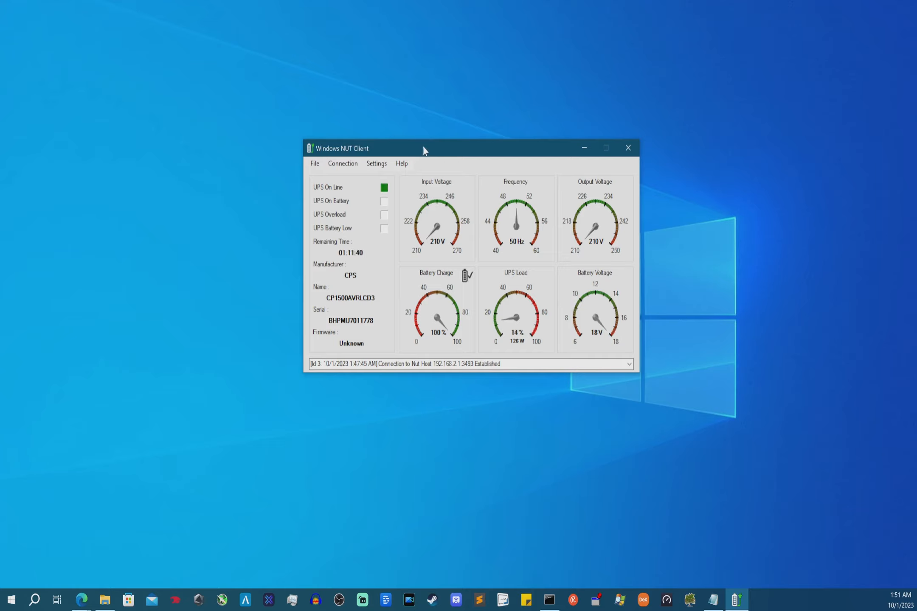
- Drag the Windows NUT Client window to the upper-left of the screen
left_click_drag(423, 150, 355, 82)
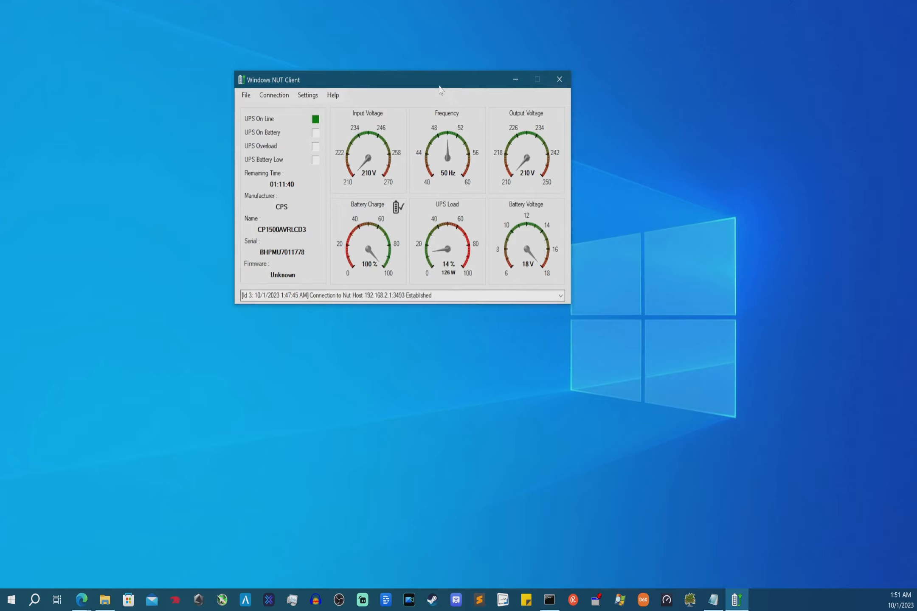
left_click_drag(424, 87, 335, 104)
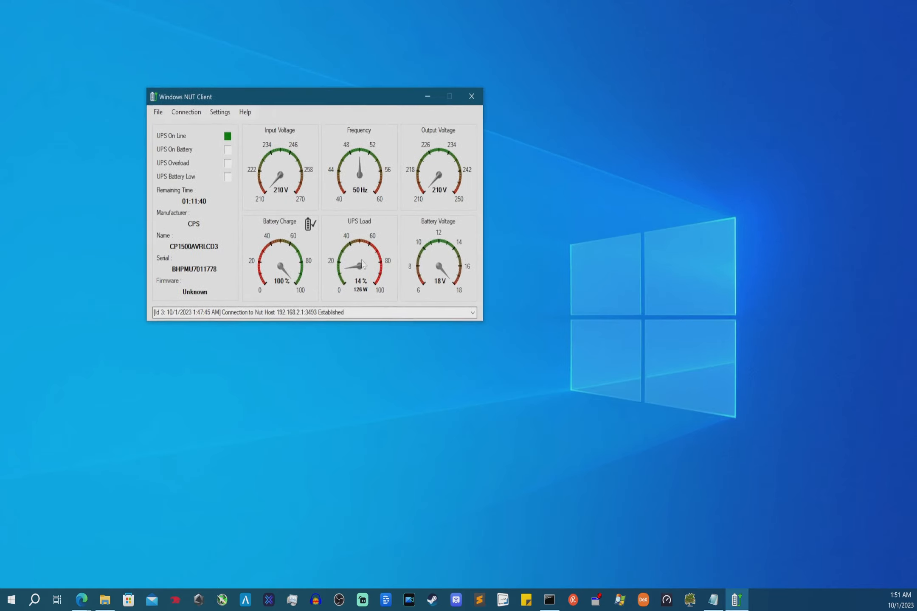
- Return to Edge's V-Matrix window, switch to the QNAP V-Frame tab and open Control Panel
mouse_move(78, 602)
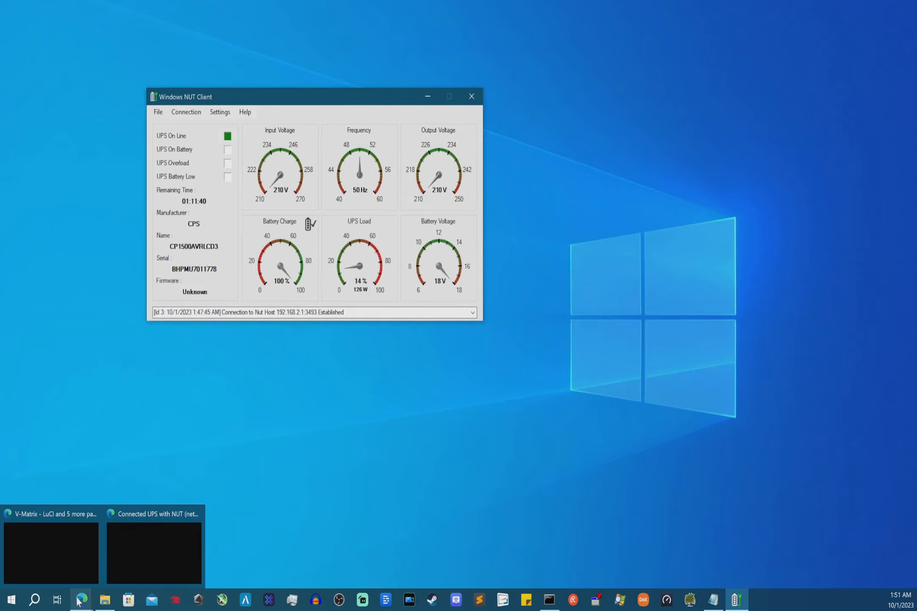
mouse_move(92, 550)
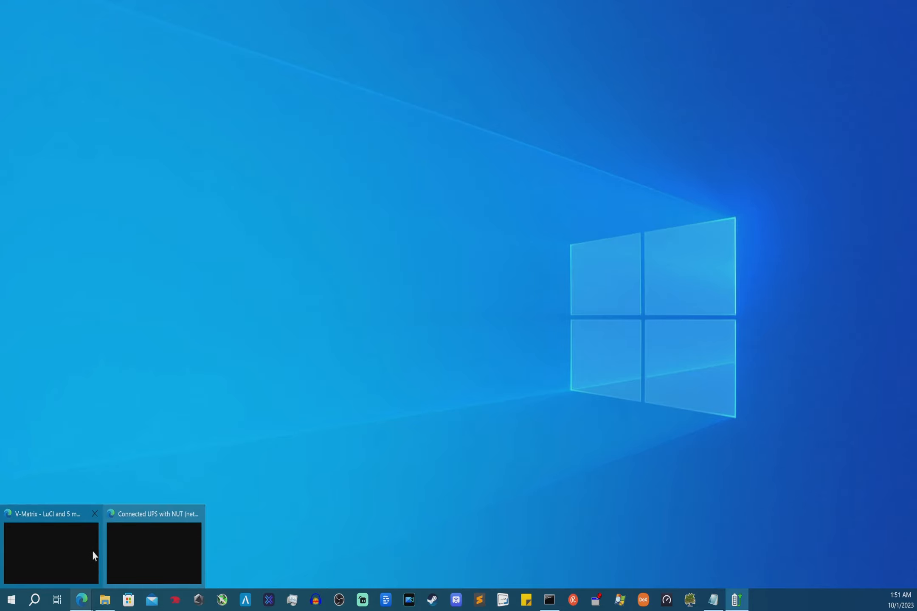
left_click(61, 553)
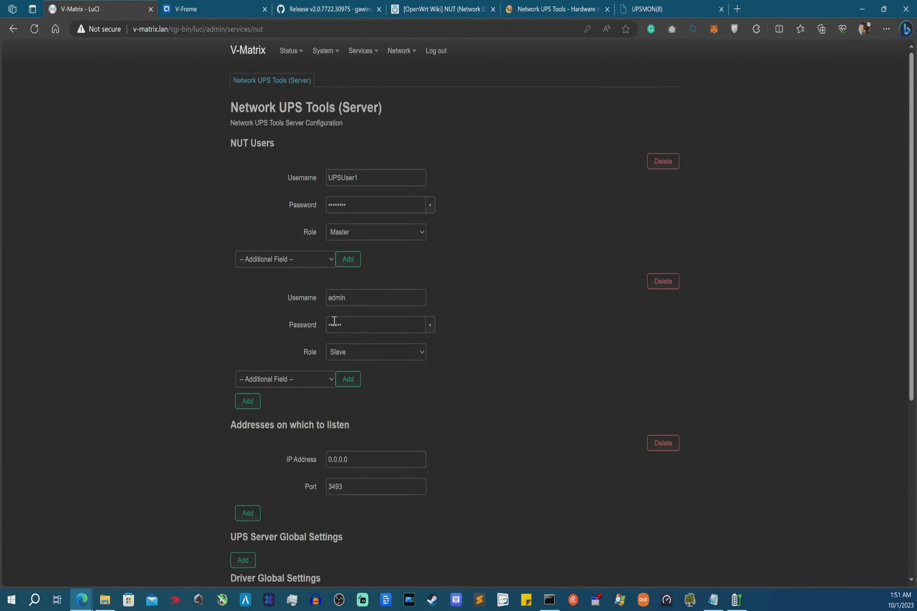
left_click(210, 5)
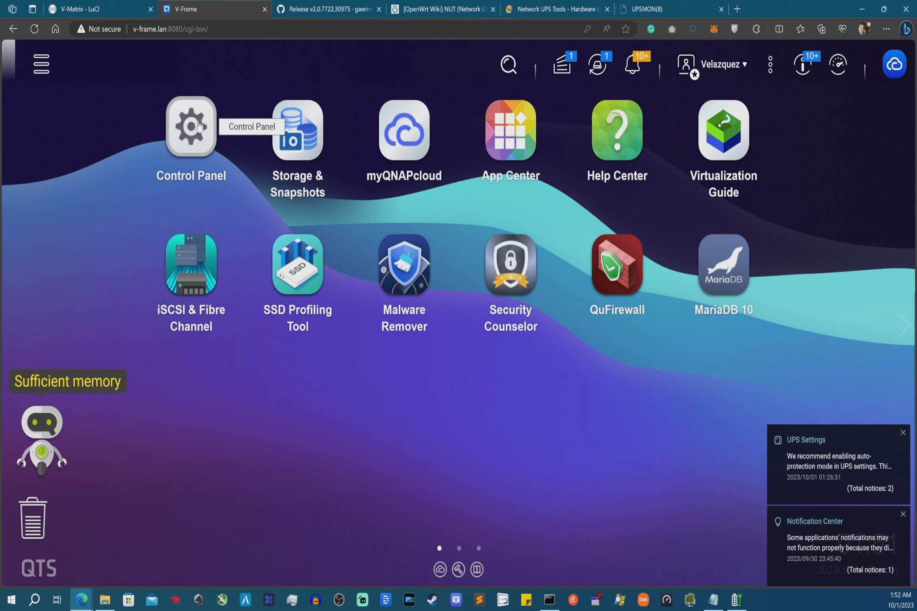
left_click(188, 131)
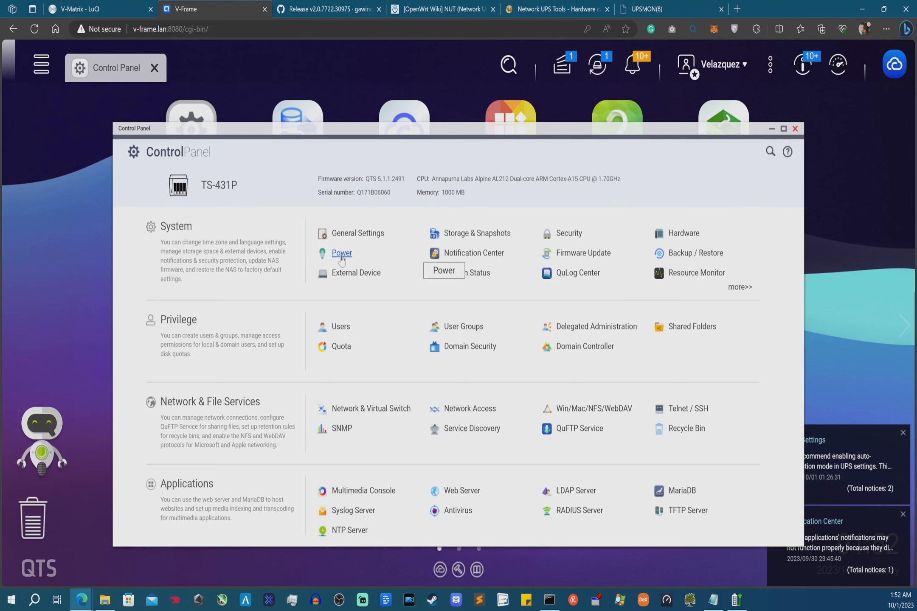
- Under External Device > UPS, choose Network UPS slave with server IP 192.168.2.1
left_click(356, 275)
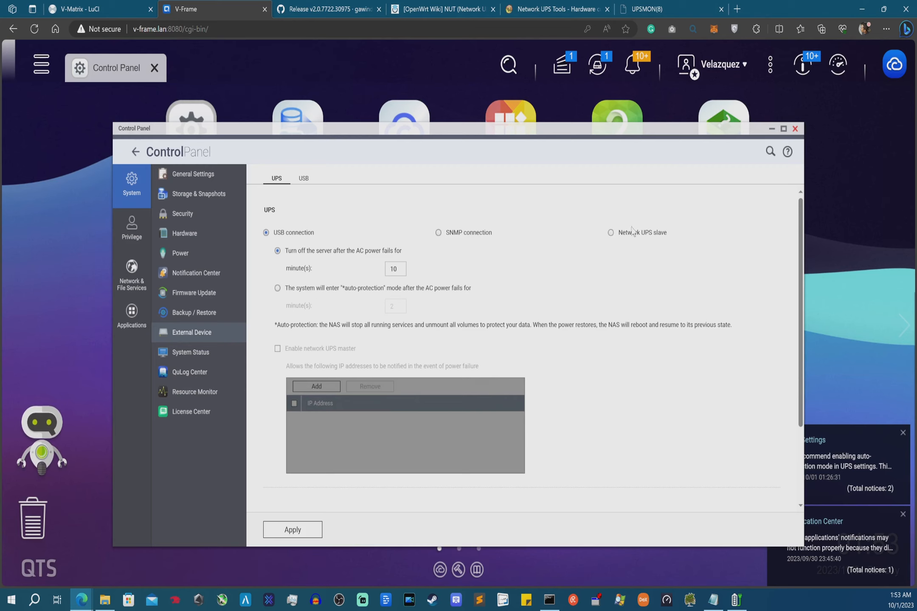
left_click(611, 233)
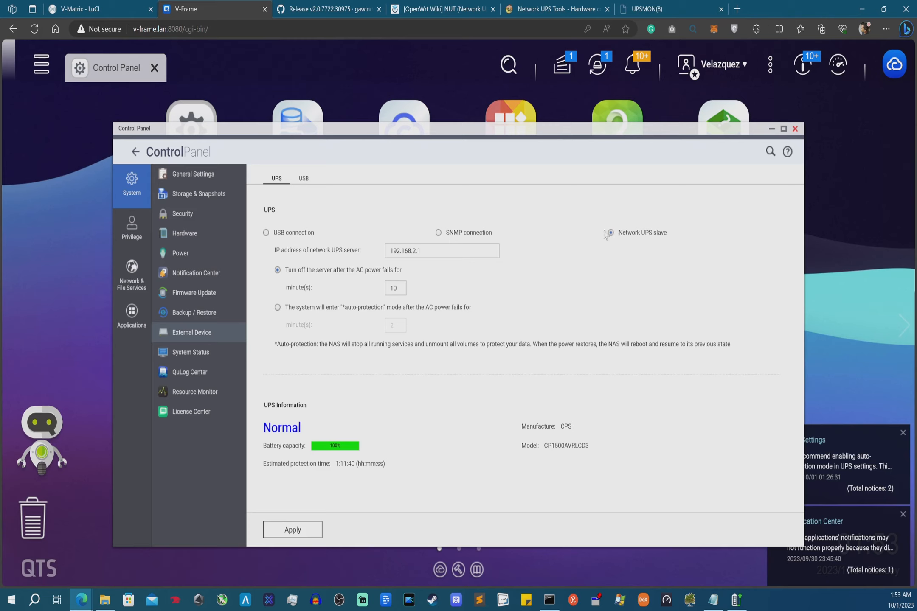
left_click_drag(440, 252, 360, 252)
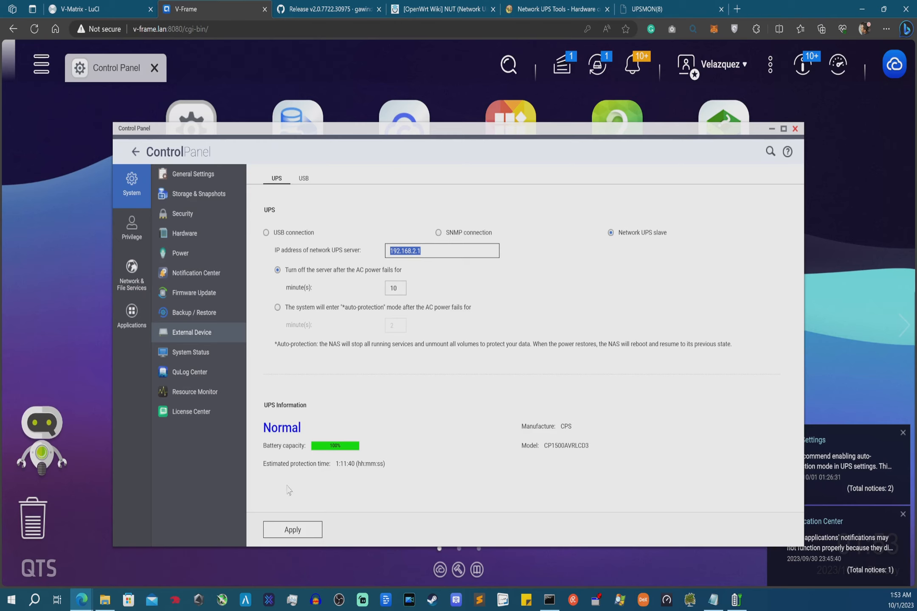
left_click(268, 408)
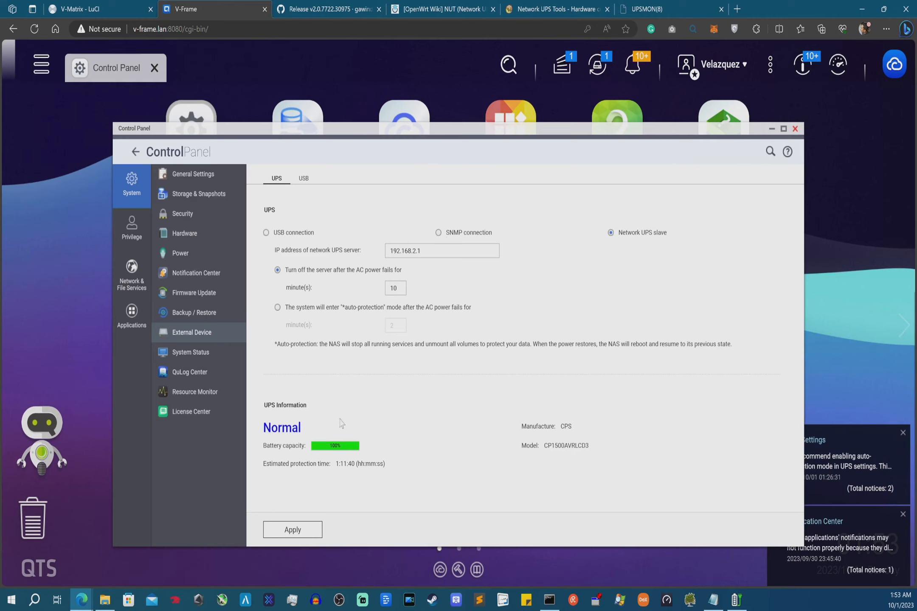
mouse_move(552, 606)
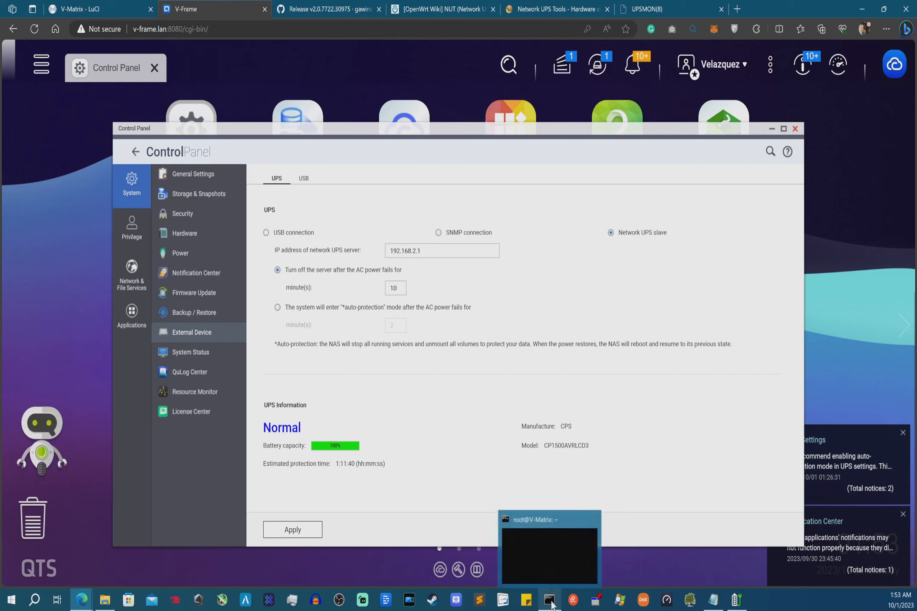
- Open a new Command Prompt window from the taskbar and center it on screen
right_click(552, 606)
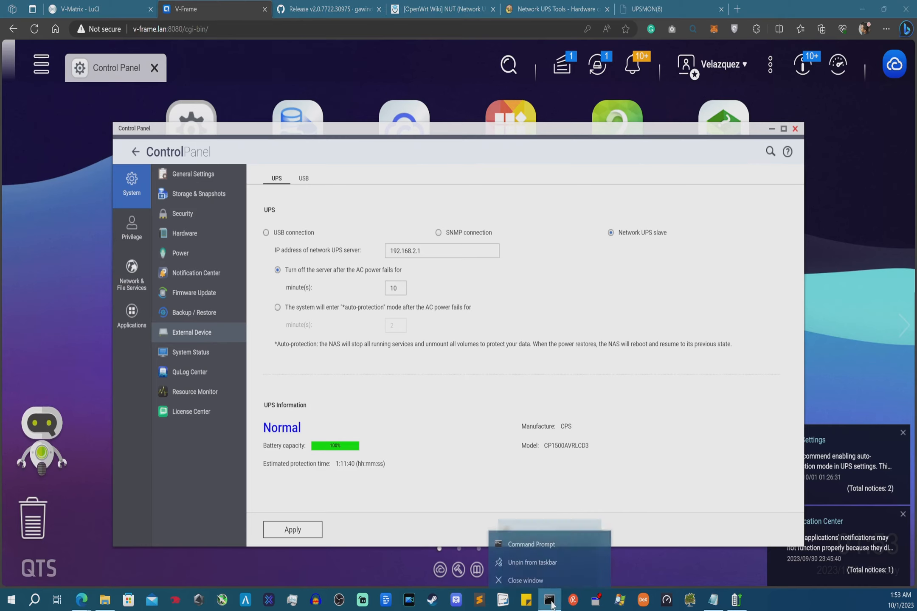
left_click(533, 539)
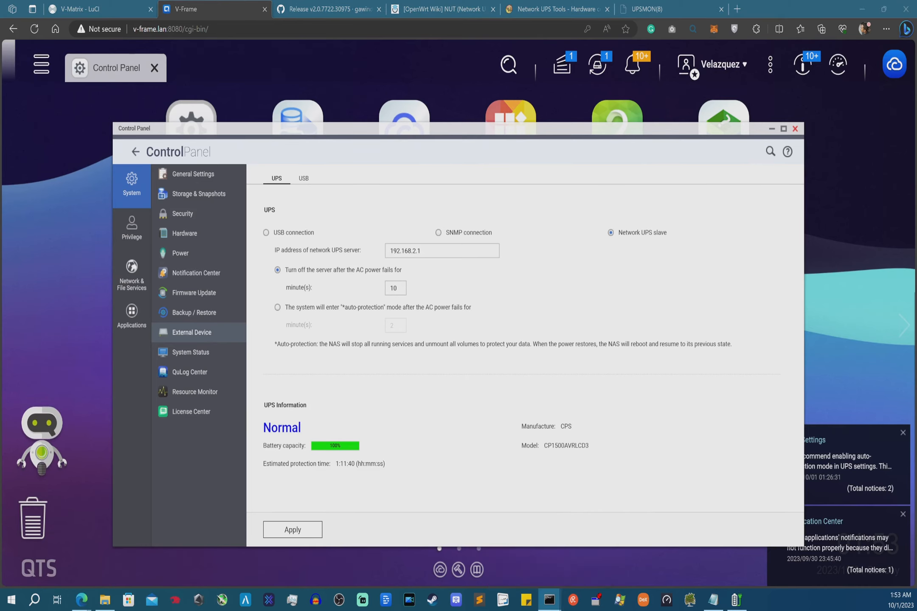
left_click_drag(246, 200, 458, 179)
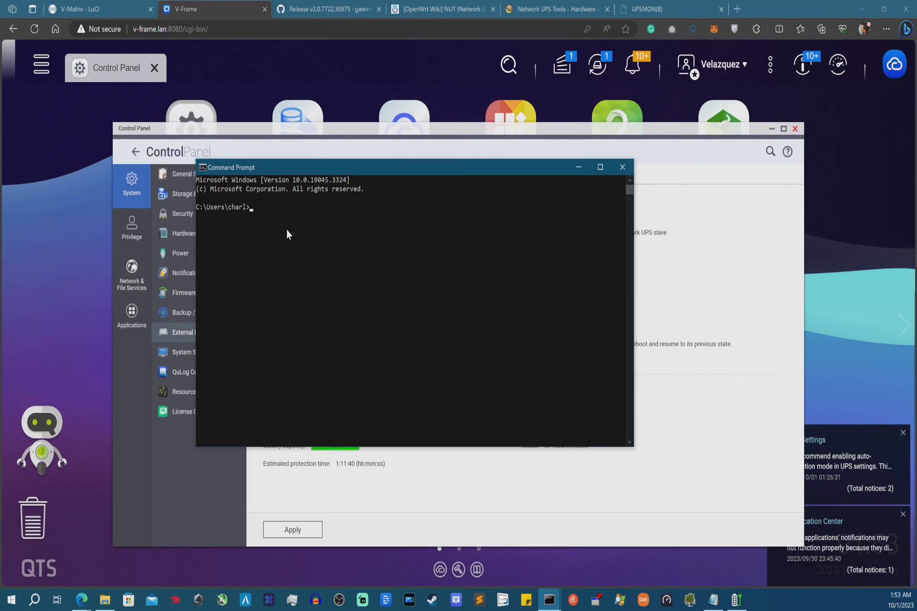
- Change to /etc/config/ups and list its files, selecting upsmon.conf
type("s")
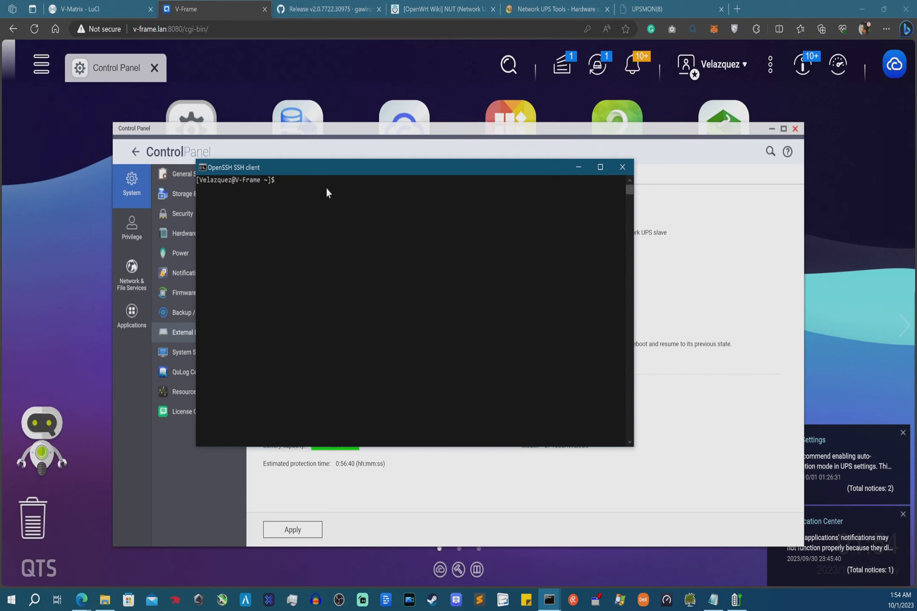
type("cd /etc/config/ups")
key("Return")
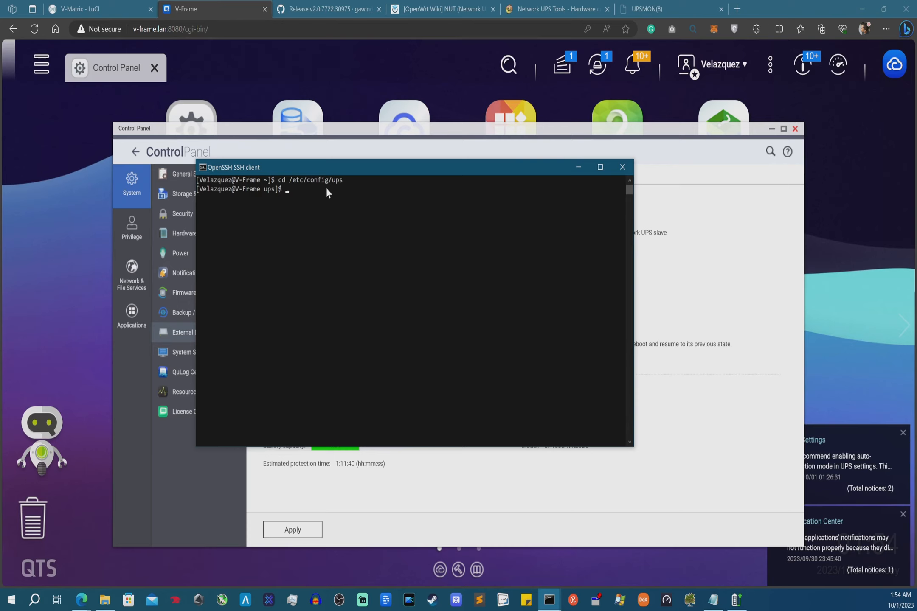
type("ls")
key("Return")
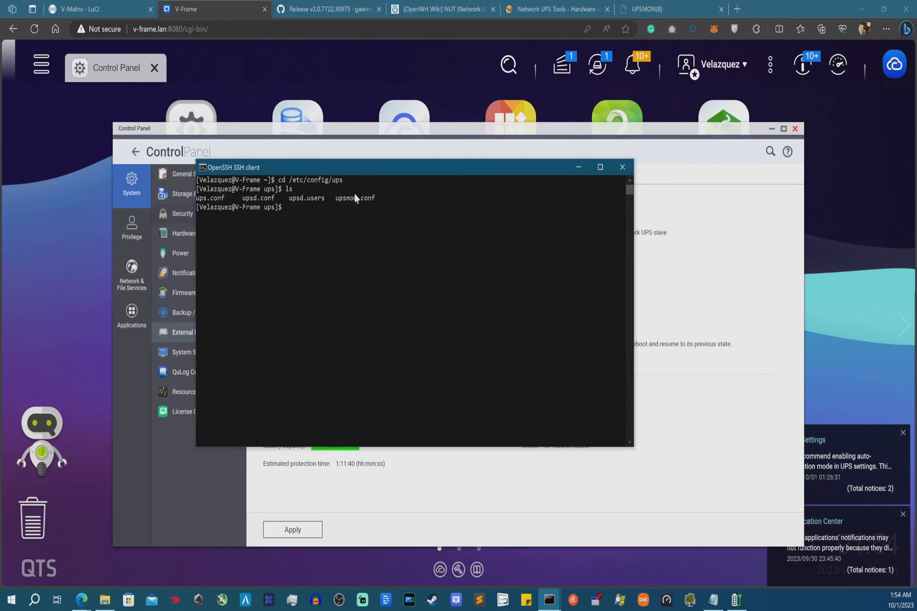
left_click_drag(338, 196, 374, 201)
- Check the router's UPSUser1 username in LuCI, then return to the QNAP UPS settings
left_click(114, 6)
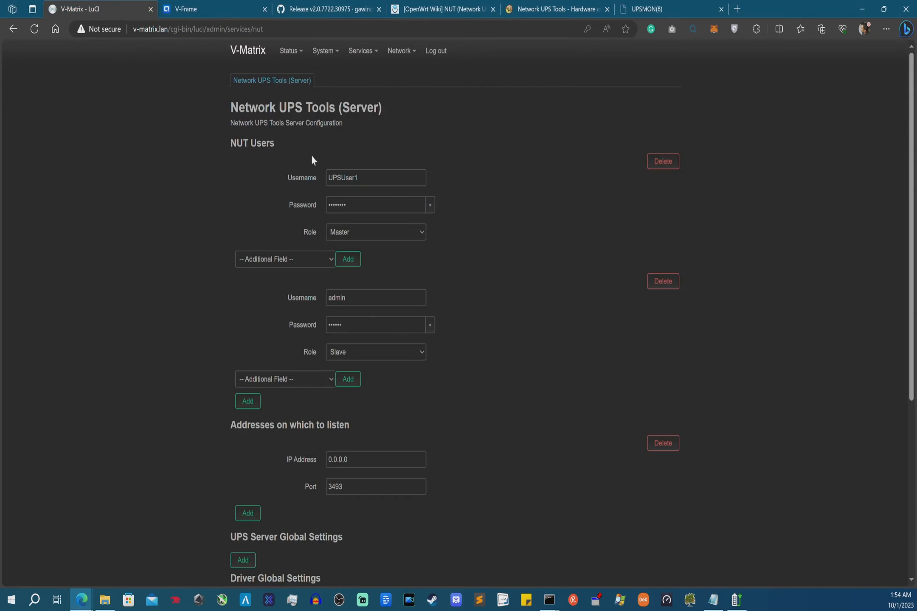
left_click(369, 177)
left_click(292, 176)
left_click(215, 8)
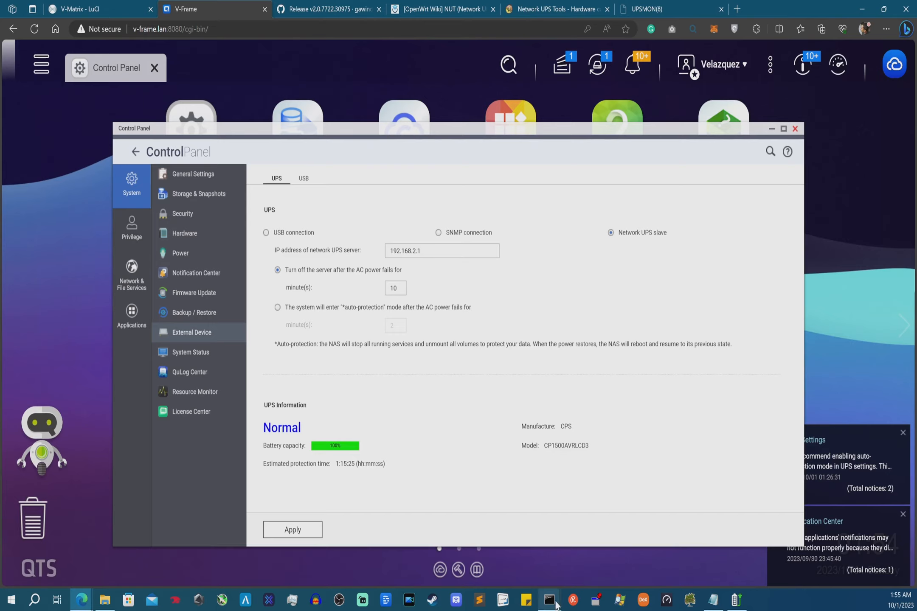
- In the NAS SSH session, run ls -l and select the admin owner and upsmon.conf
mouse_move(549, 599)
left_click(588, 560)
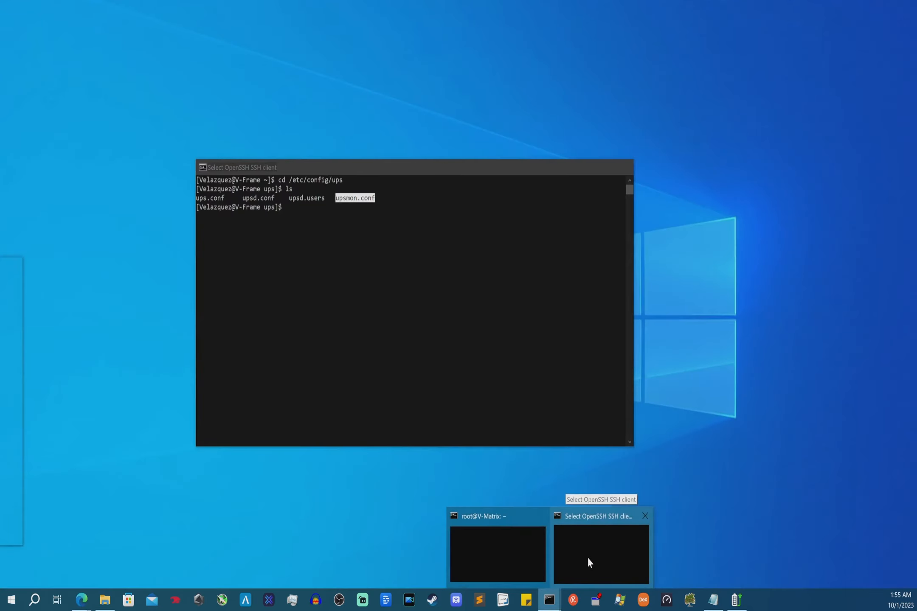
left_click(587, 556)
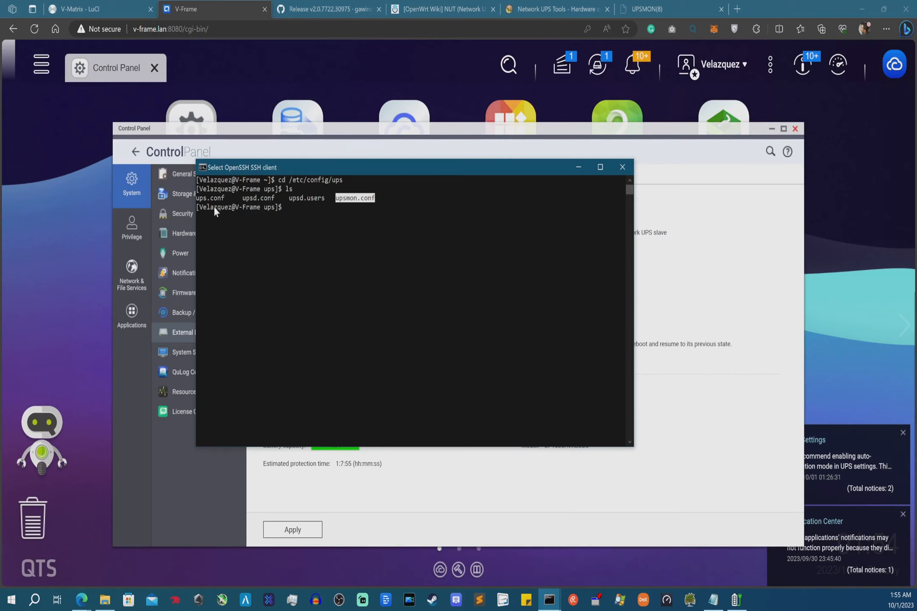
right_click(343, 238)
type("ls")
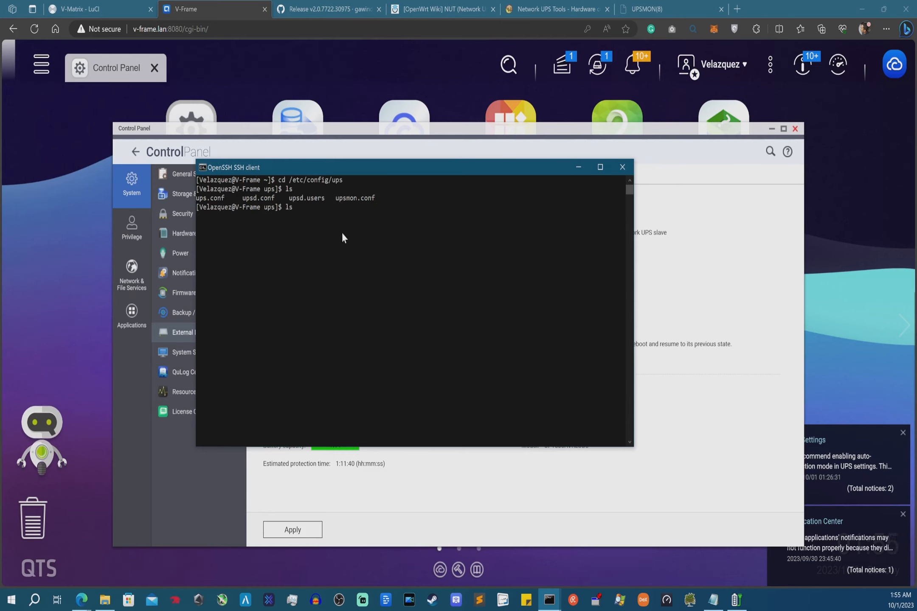
type(" -l")
key("Return")
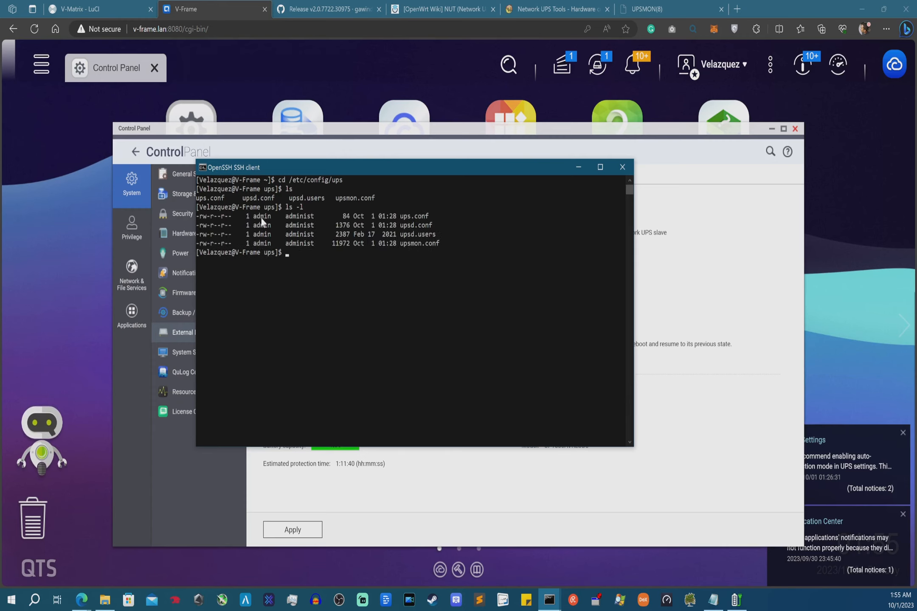
left_click_drag(253, 215, 268, 218)
left_click_drag(400, 244, 440, 245)
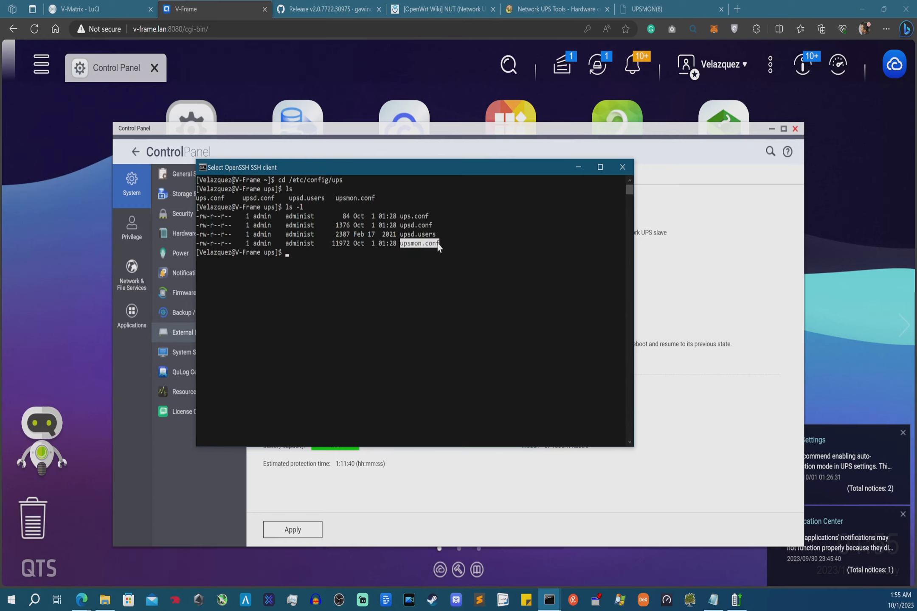
- Review the admin user and QNAPUPS driver section in LuCI, then bring WinNUT forward
left_click(123, 13)
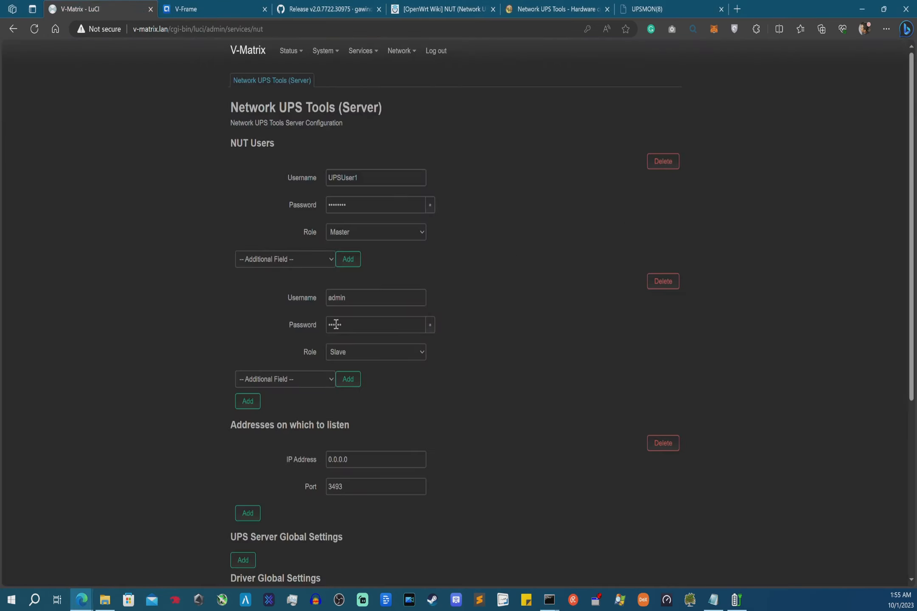
left_click_drag(349, 297, 306, 296)
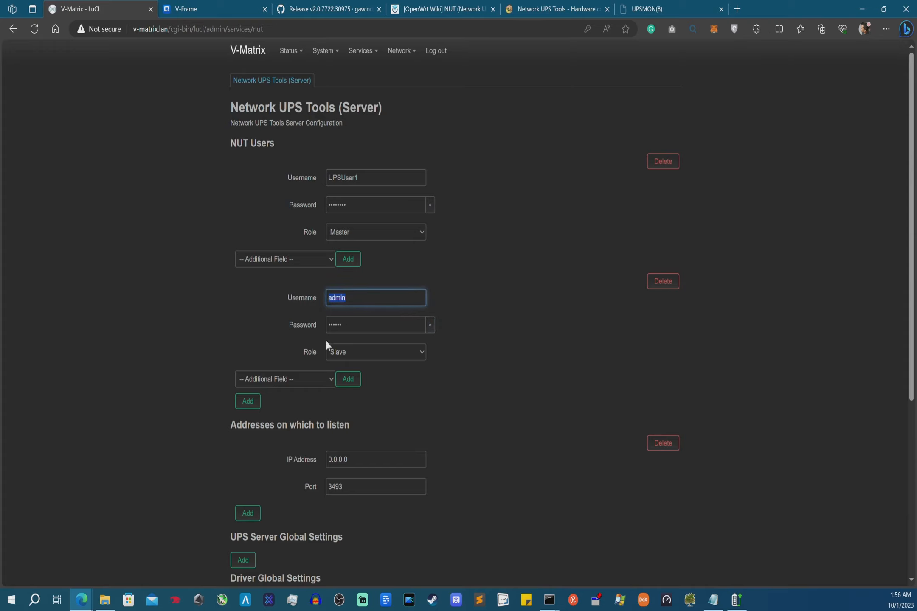
scroll(326, 342, "down", 5)
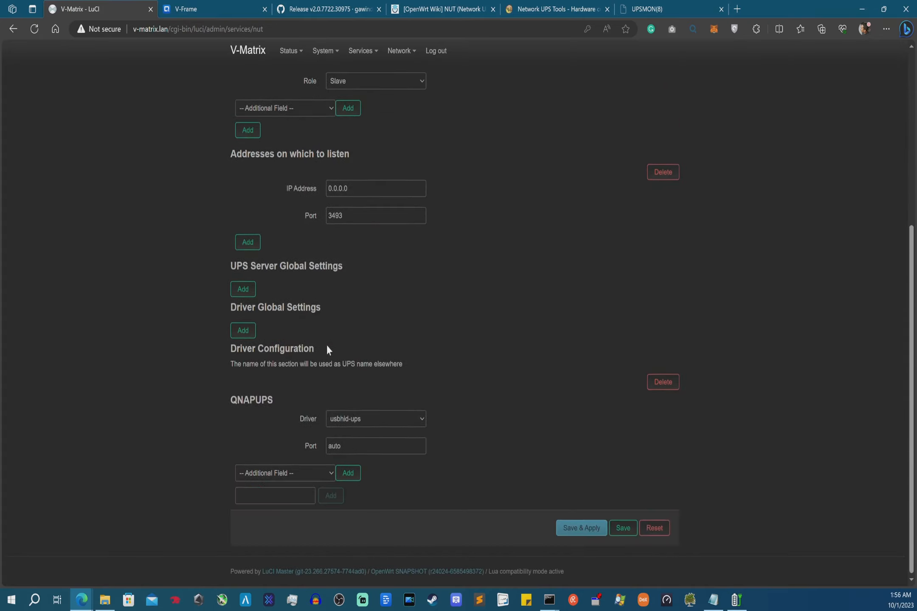
double_click(246, 400)
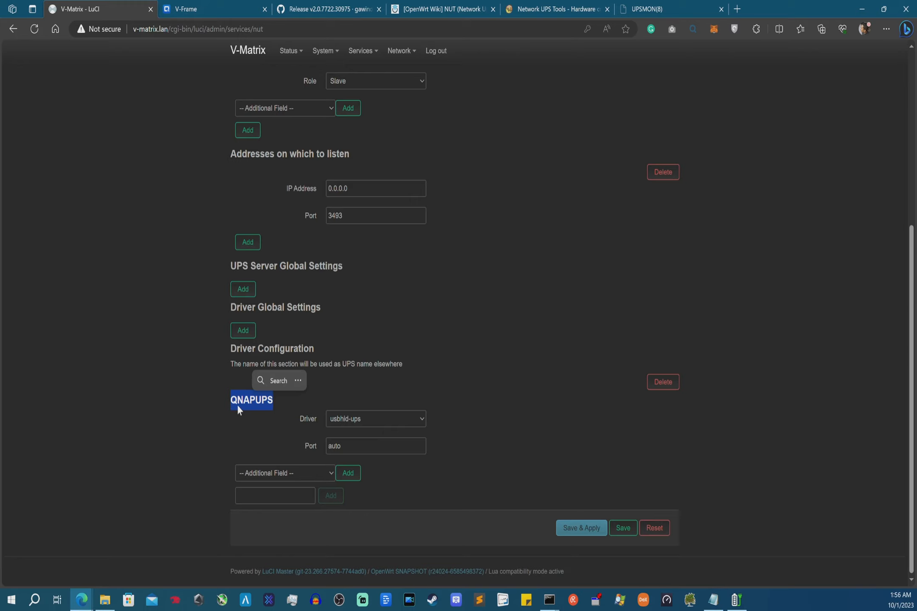
left_click(235, 6)
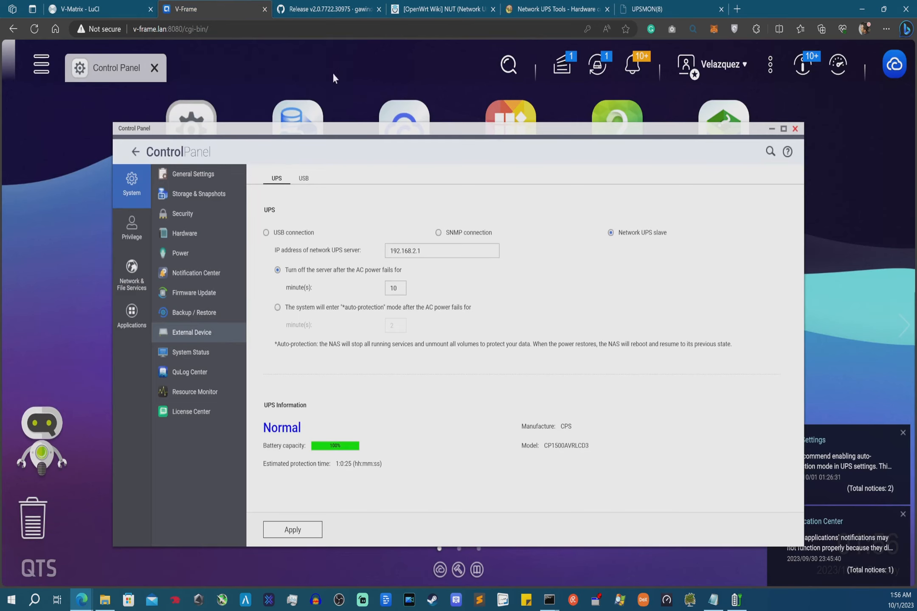
left_click(110, 4)
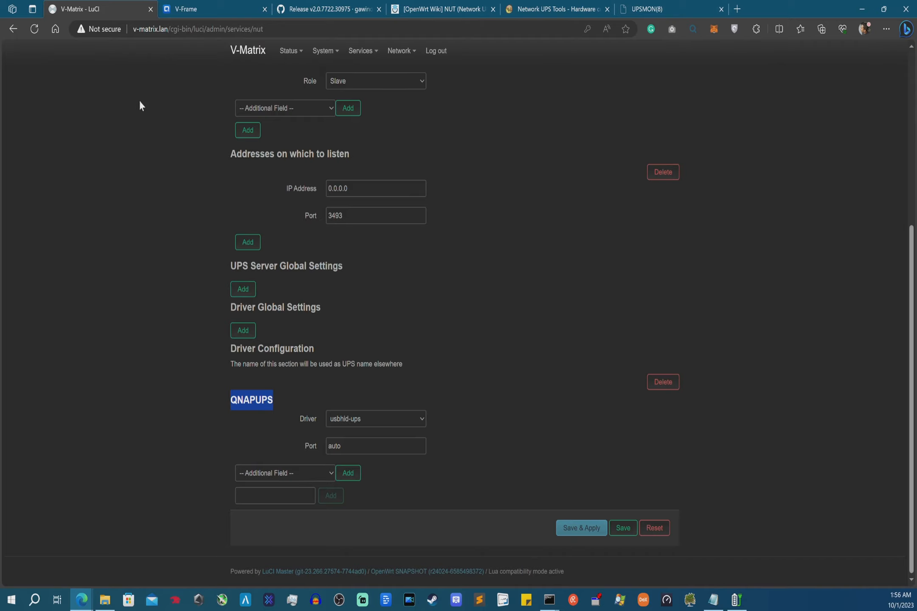
key("alt+Tab")
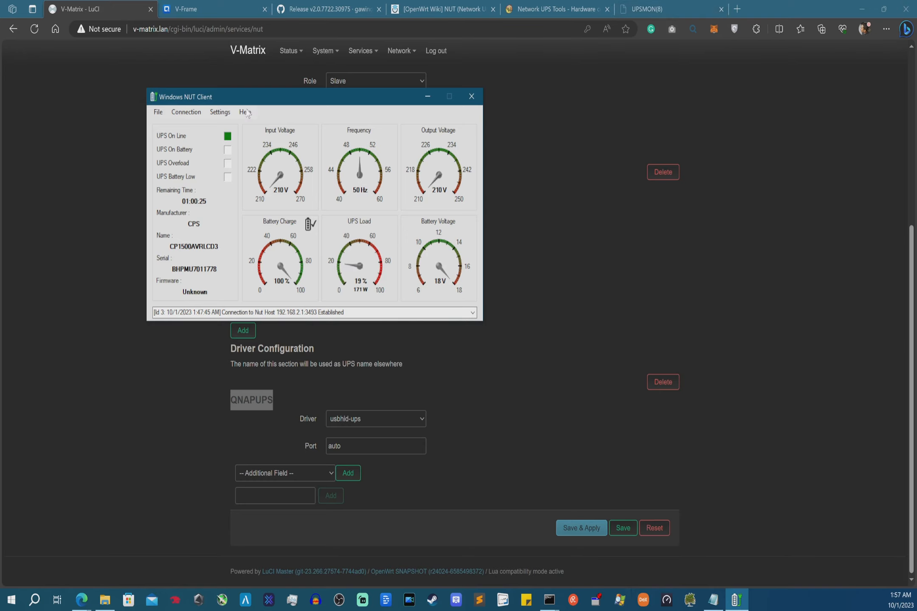
- Browse WinNUT's Calibration, Miscellaneous and Shutdown options, cancel, and return to QNAP's UPS settings
left_click_drag(240, 99, 256, 129)
left_click(236, 142)
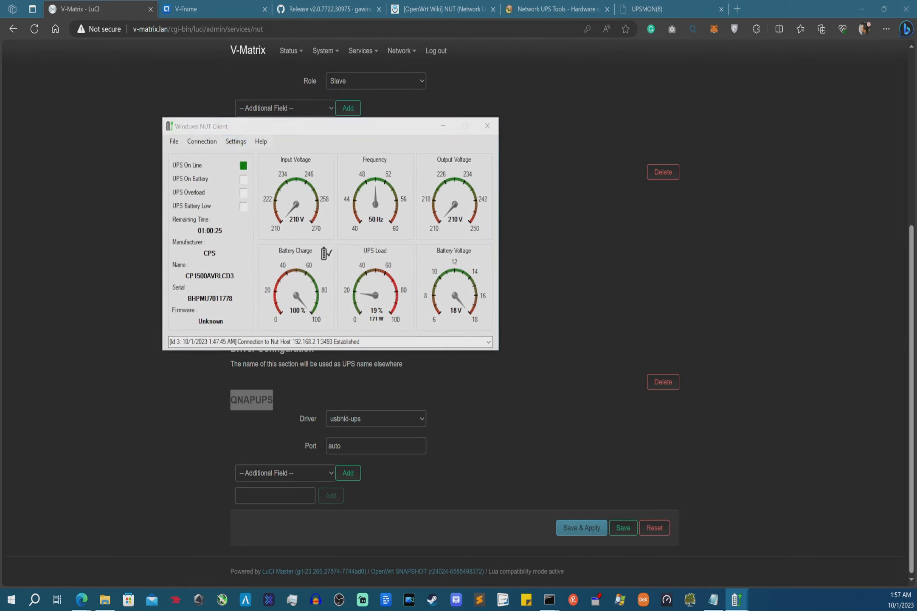
left_click(380, 273)
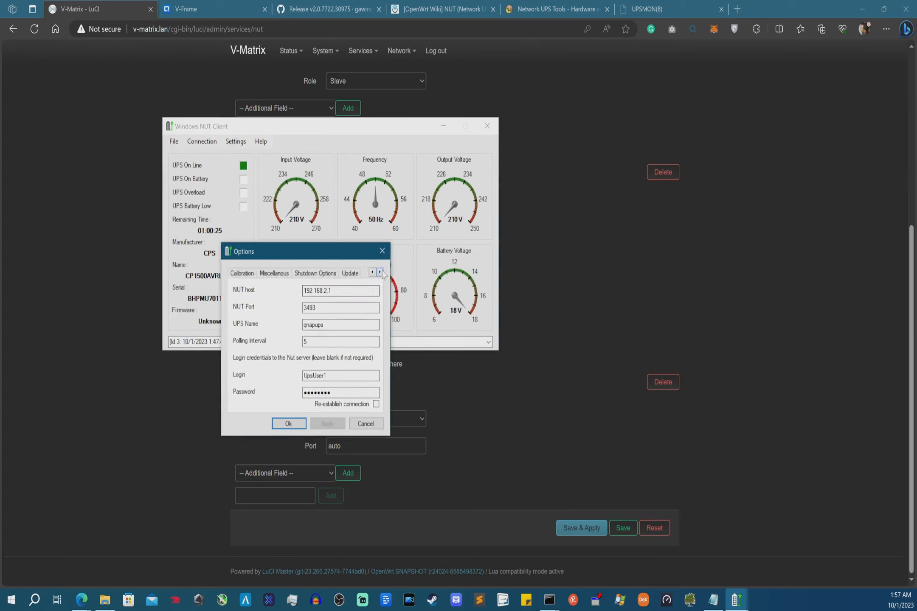
left_click(279, 274)
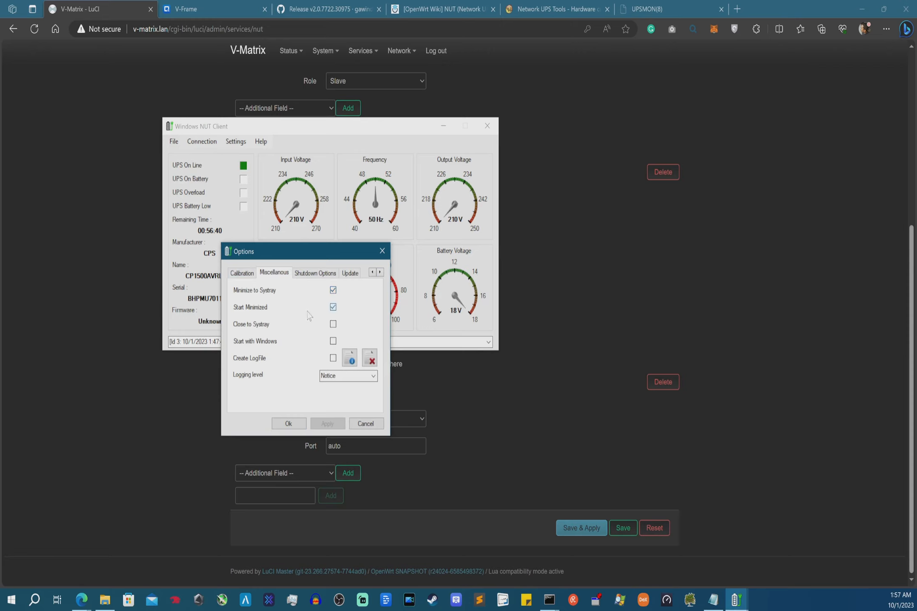
left_click(307, 276)
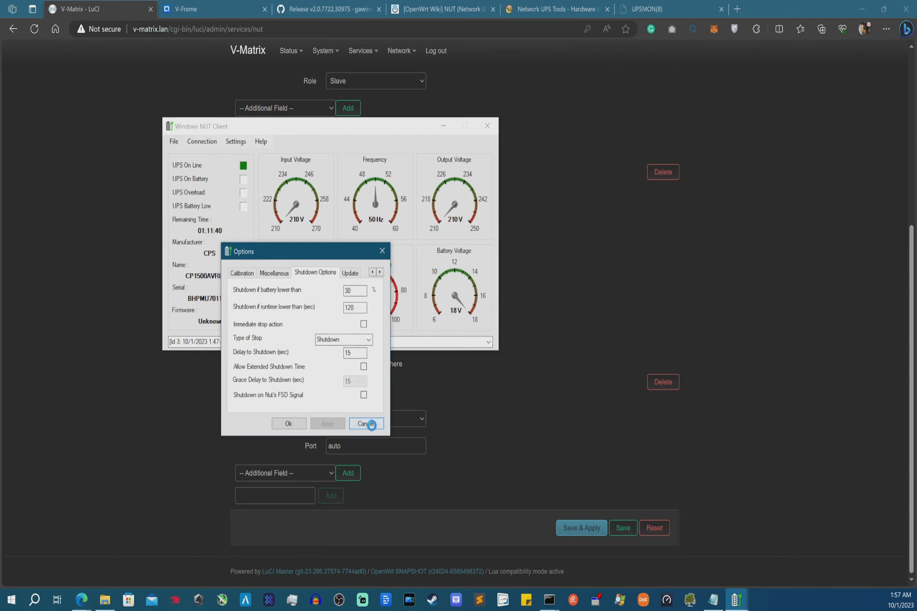
left_click(366, 424)
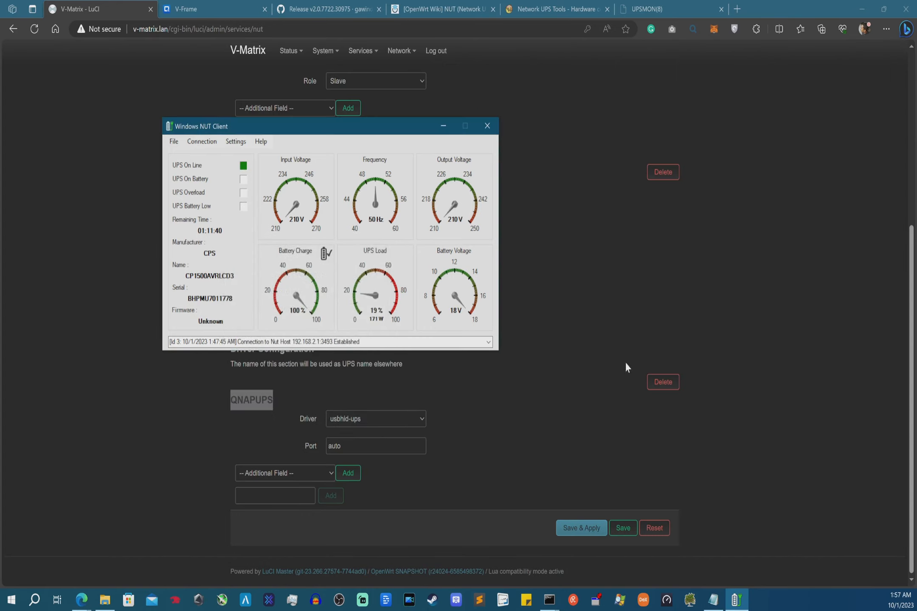
left_click(211, 8)
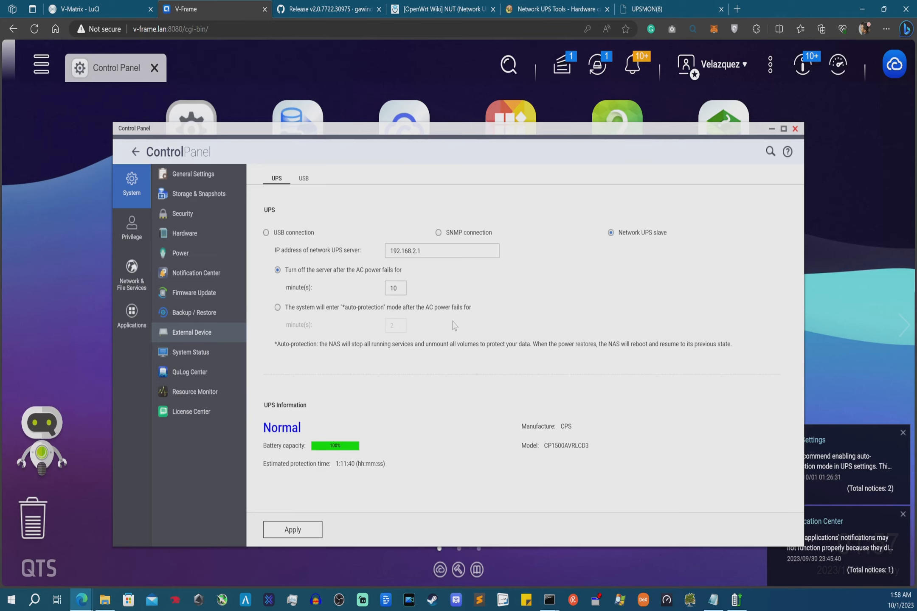
- Log back in to the V-Matrix LuCI page with the saved administrator password
left_click(82, 6)
left_click(250, 51)
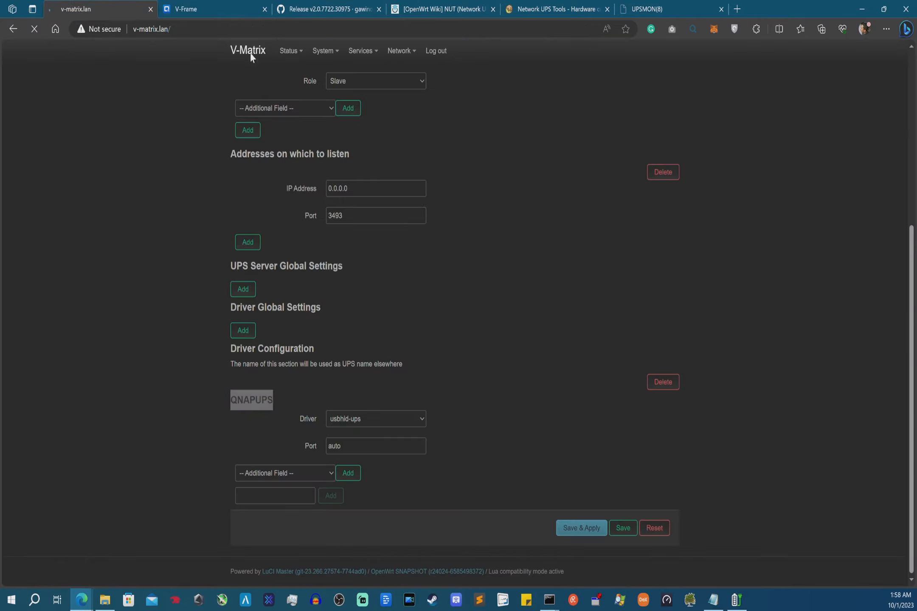
left_click(433, 137)
left_click(428, 174)
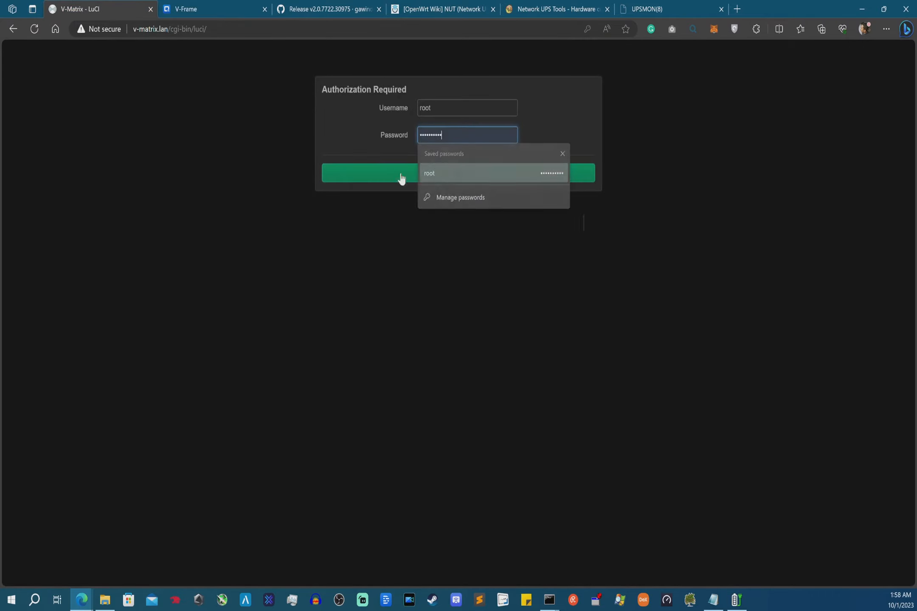
left_click(416, 177)
- On Status, select the Dynalink DL-WRX36 model name and the SNAPSHOT firmware version
left_click_drag(429, 149, 442, 148)
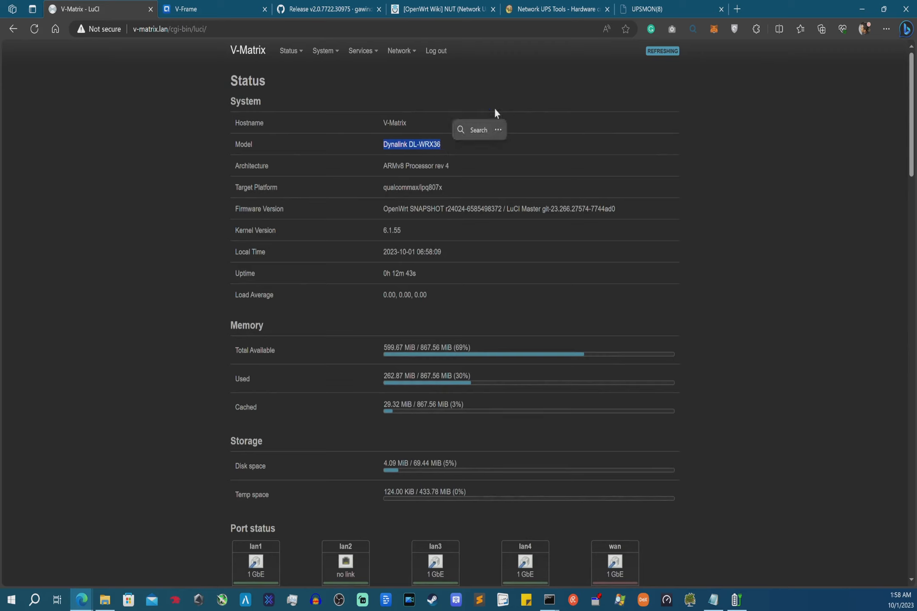
left_click(421, 208)
double_click(421, 209)
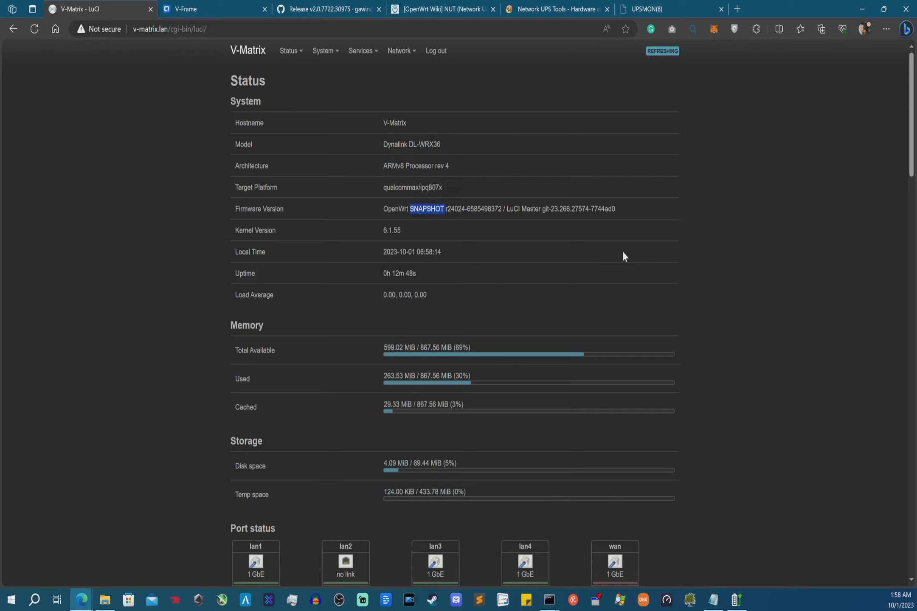
double_click(427, 210)
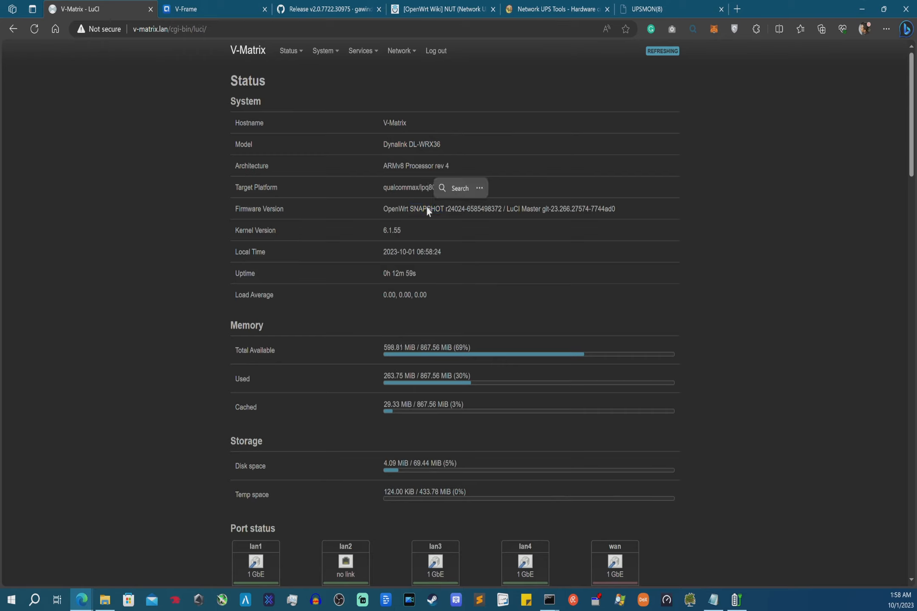